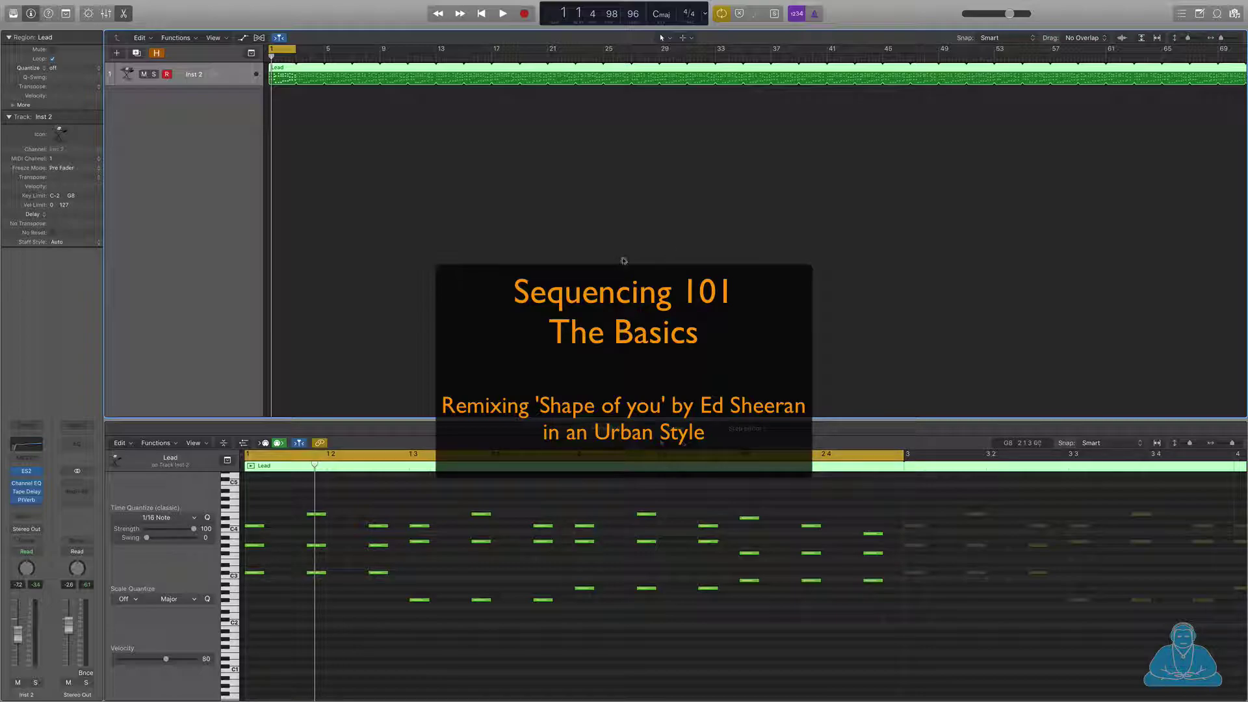
Step: Examine the lead track's ES2 synthesizer settings and play back the lead region
click(27, 472)
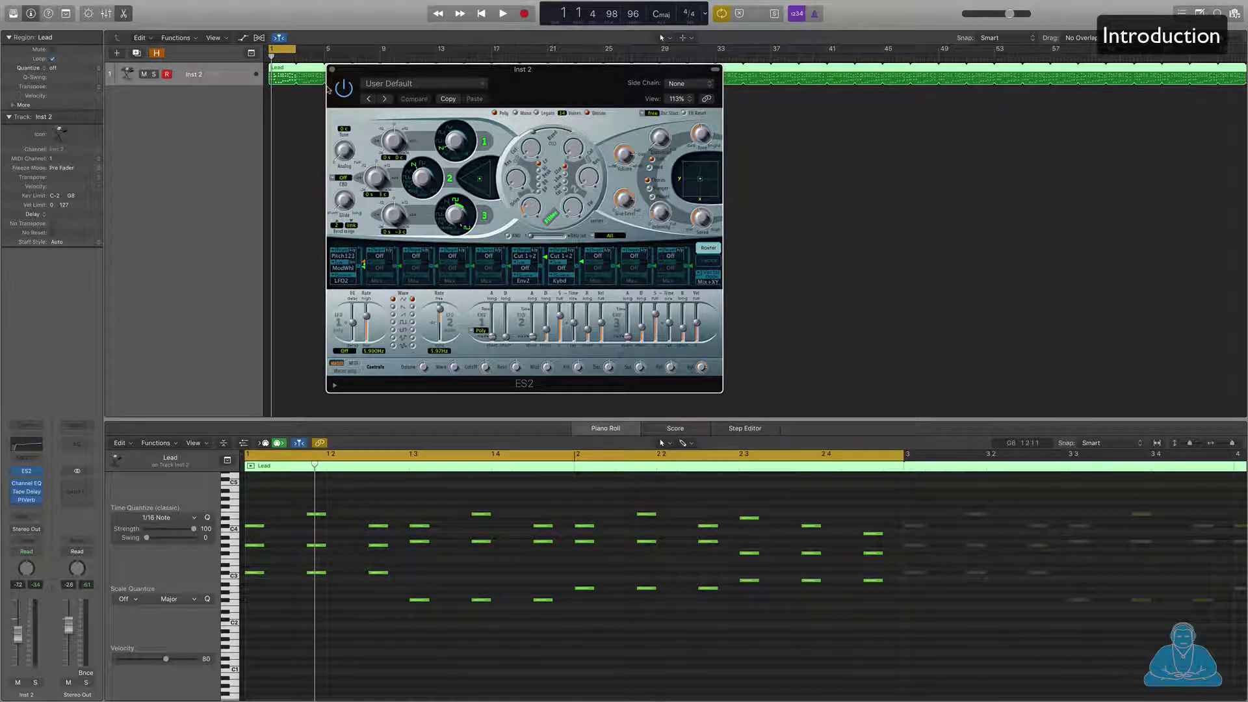
click(332, 69)
key(space)
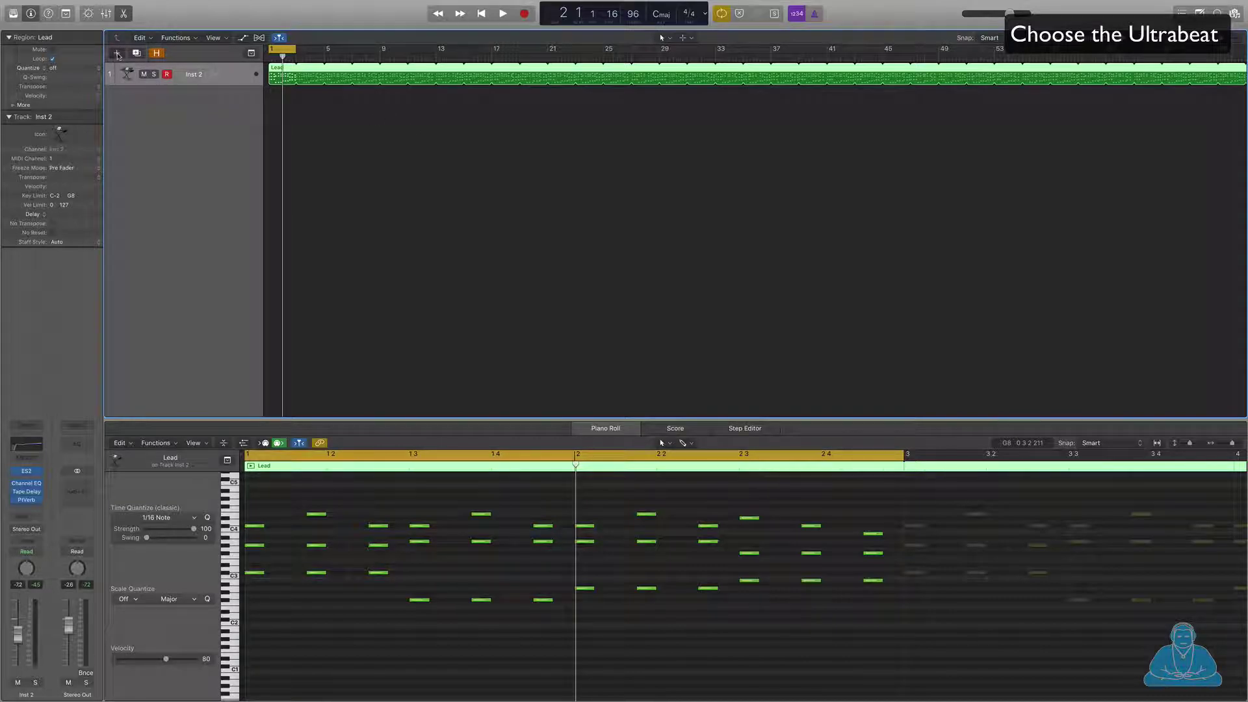
Step: Create one software instrument track with the stereo Ultrabeat (Drum Synth), and move its plug-in window clear of the track list
click(117, 54)
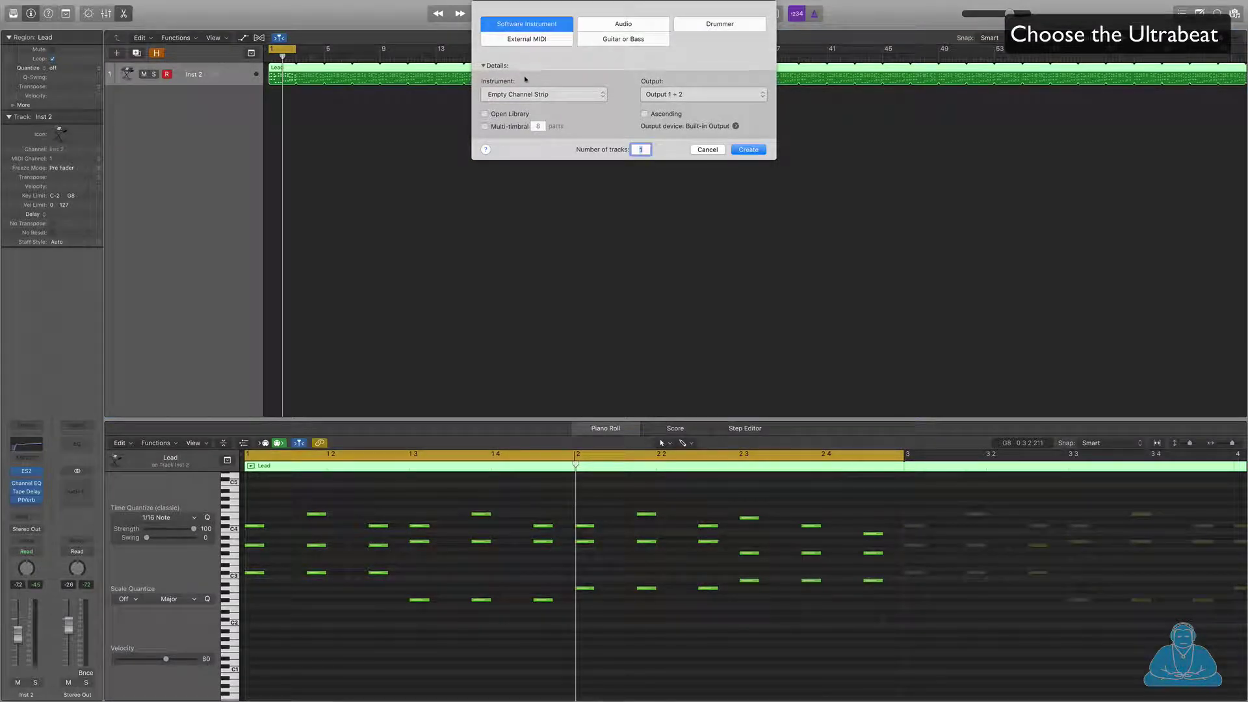
click(591, 96)
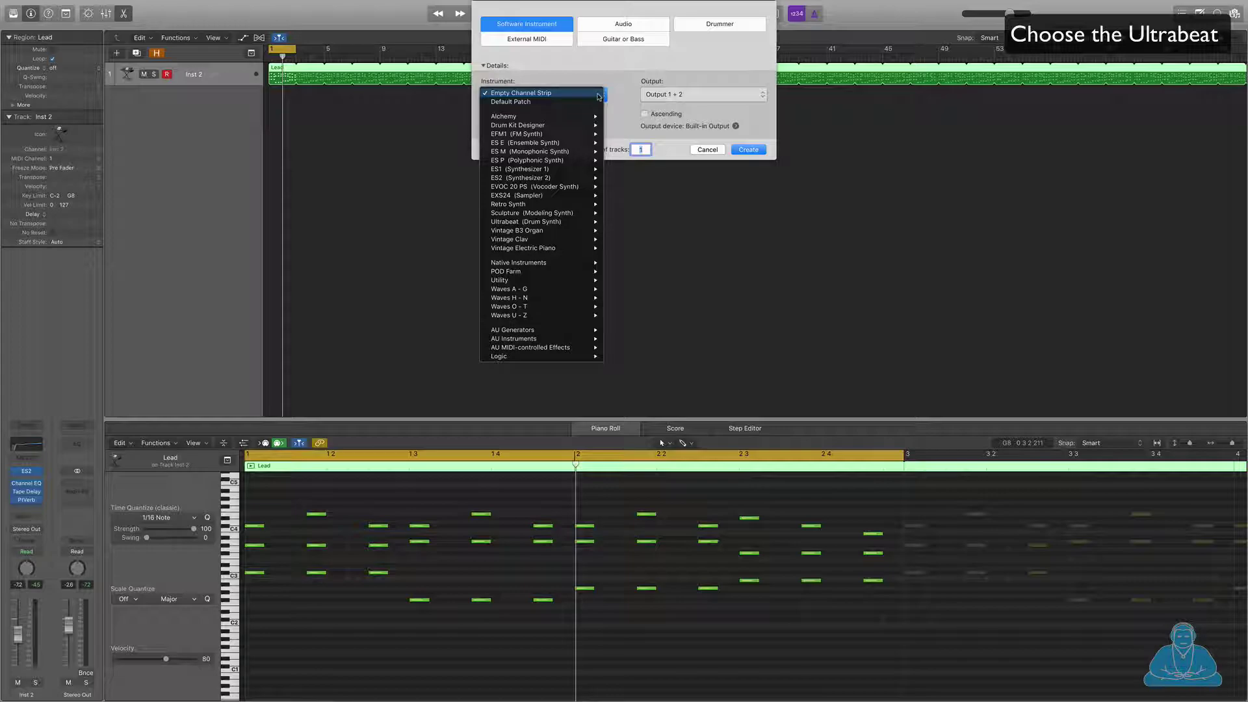
mouse_move(580, 221)
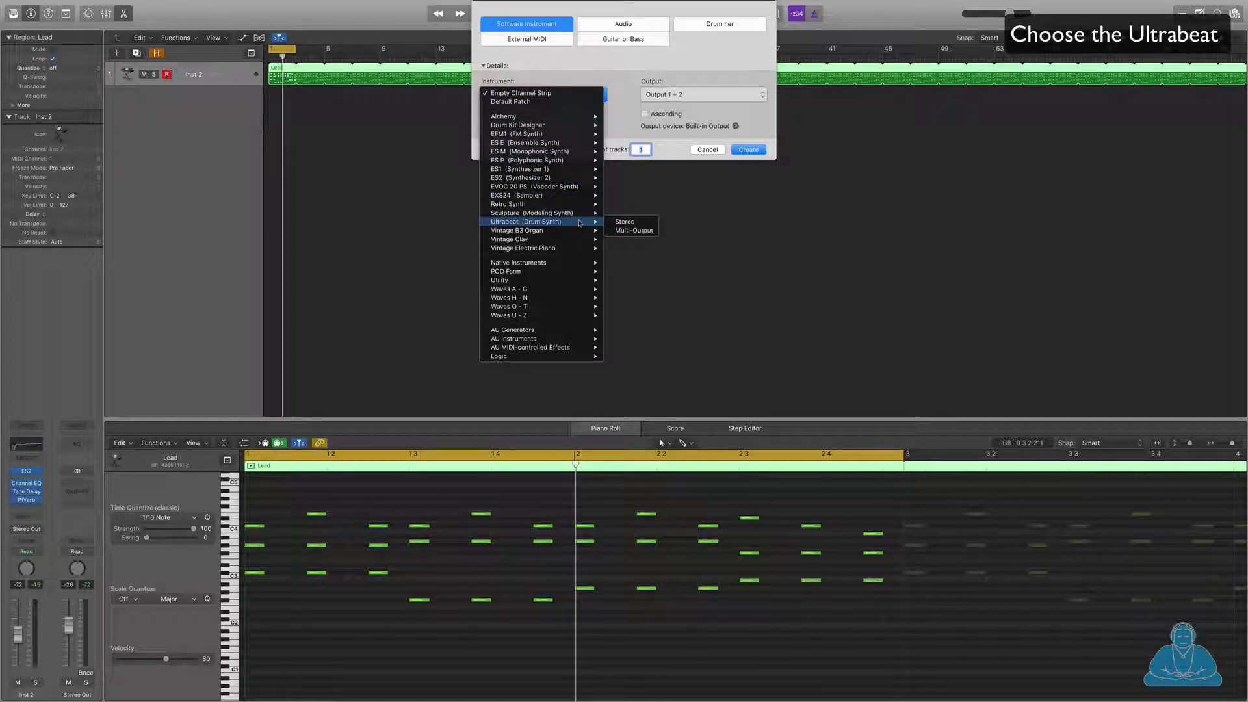
click(626, 223)
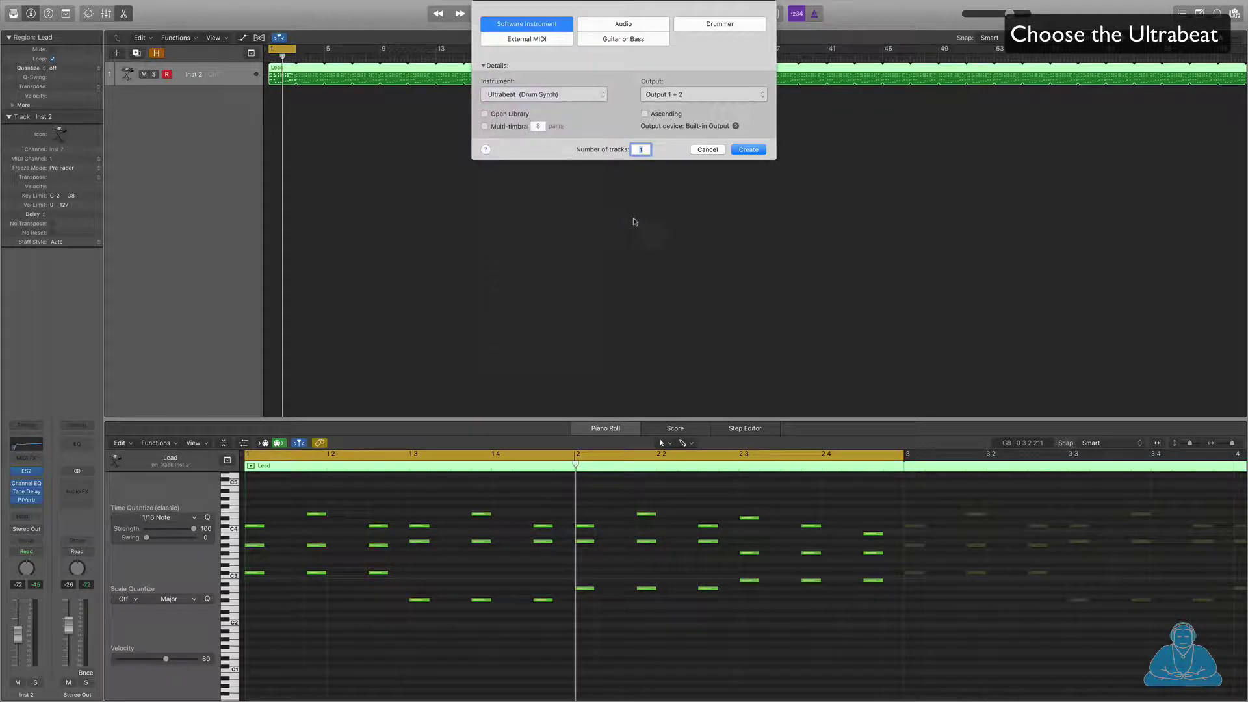
click(749, 150)
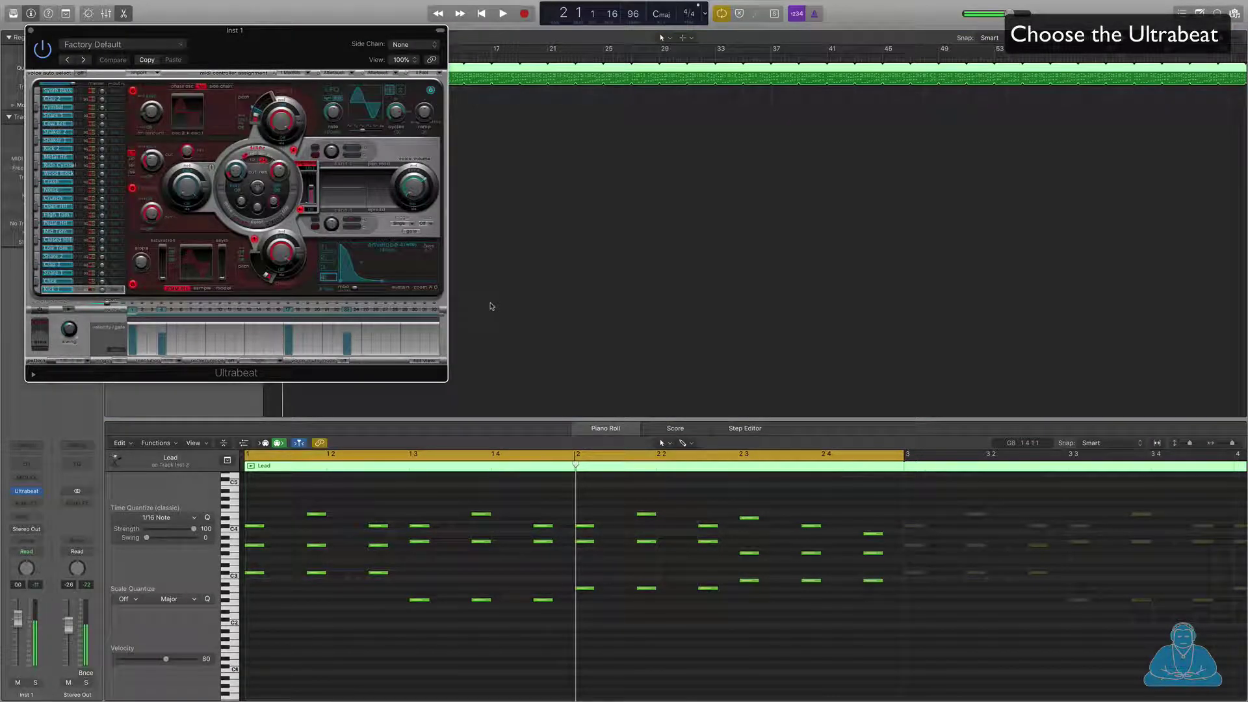
drag(243, 36, 550, 46)
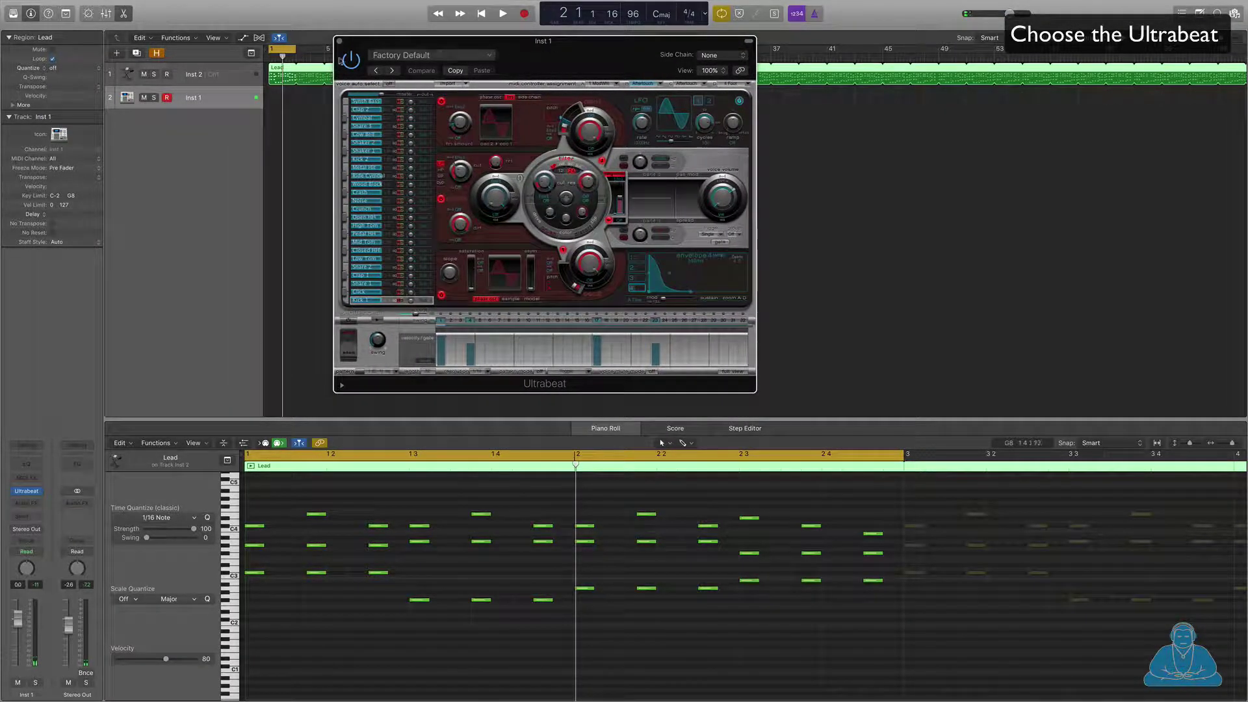
Step: Load the Classic UK Hip Hop drum kit from the Library into Ultrabeat and move the plug-in window aside
click(13, 14)
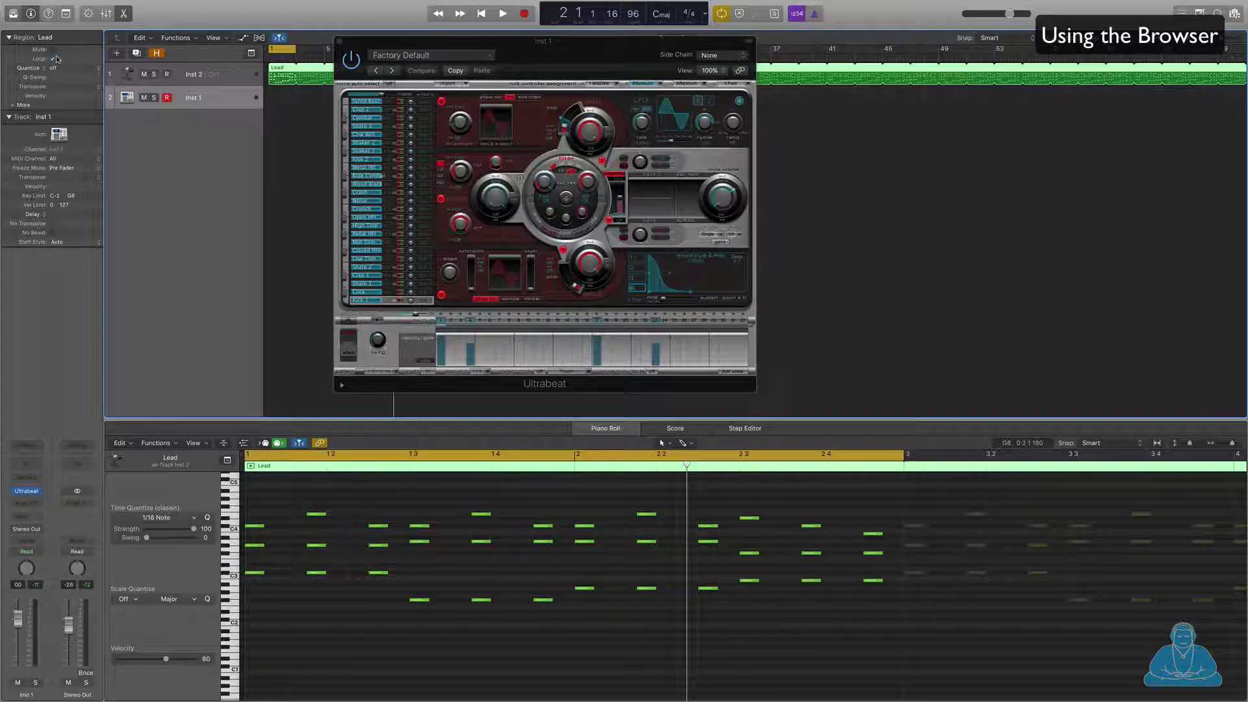
key(y)
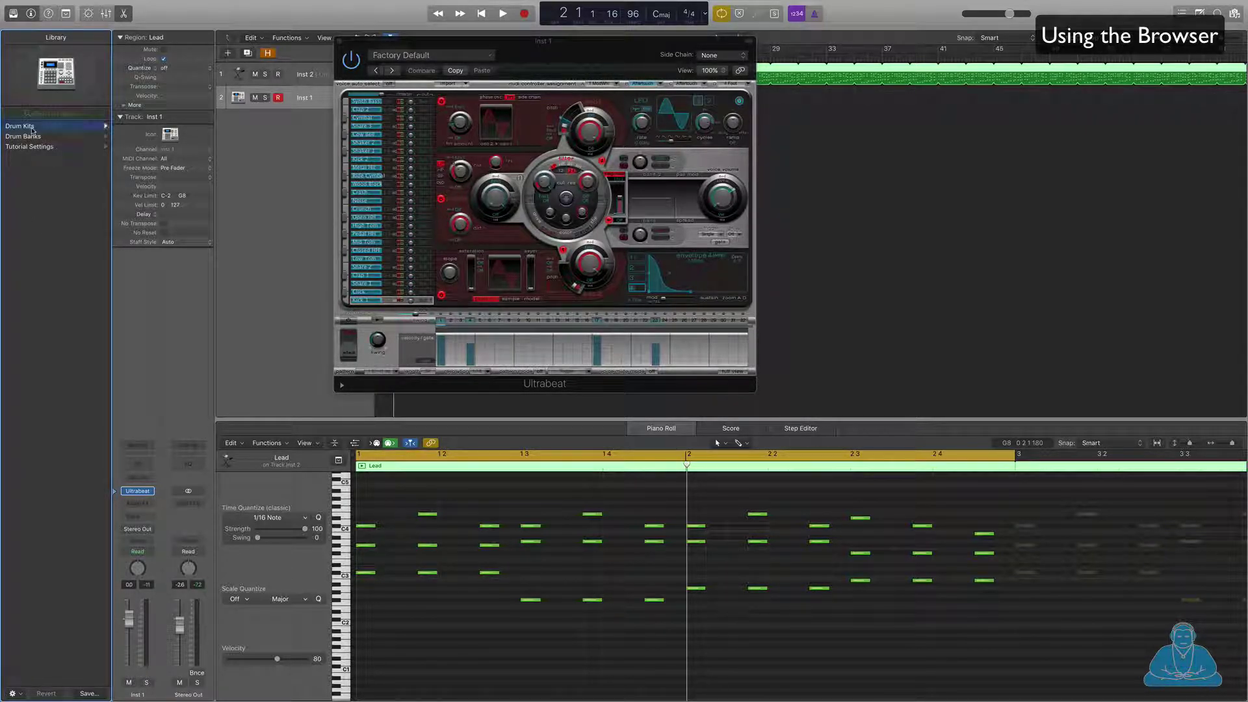
click(26, 126)
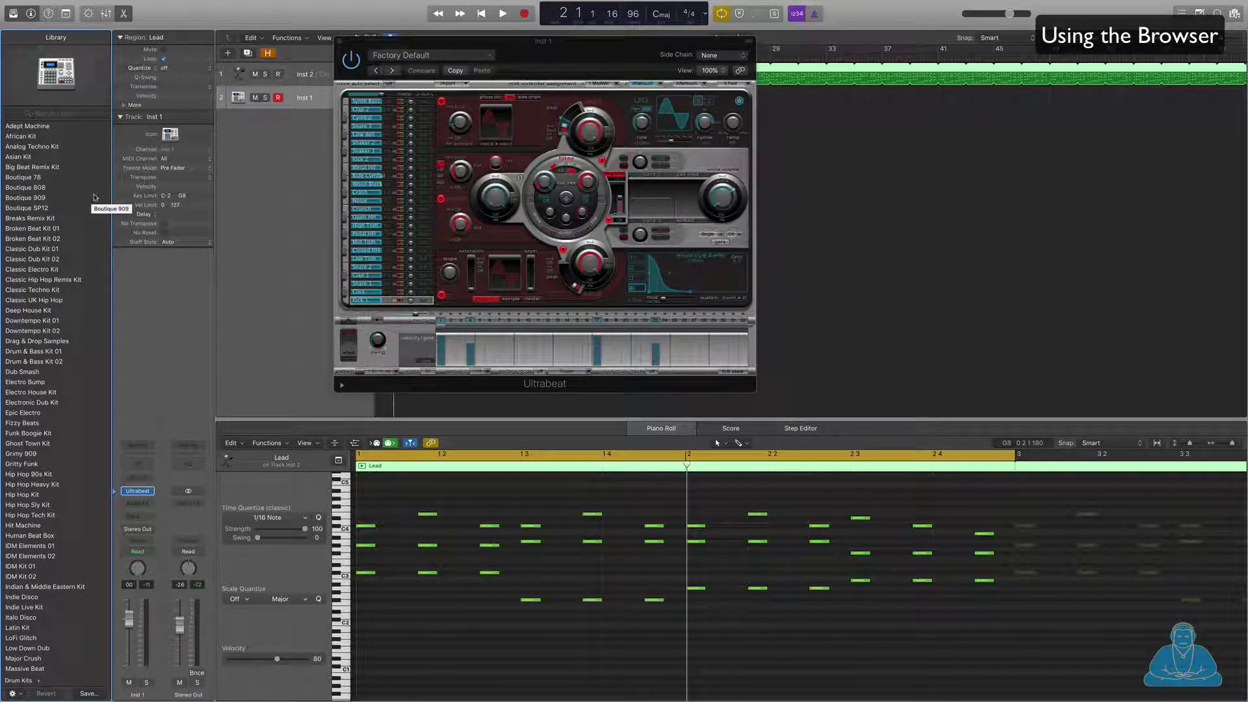
click(41, 301)
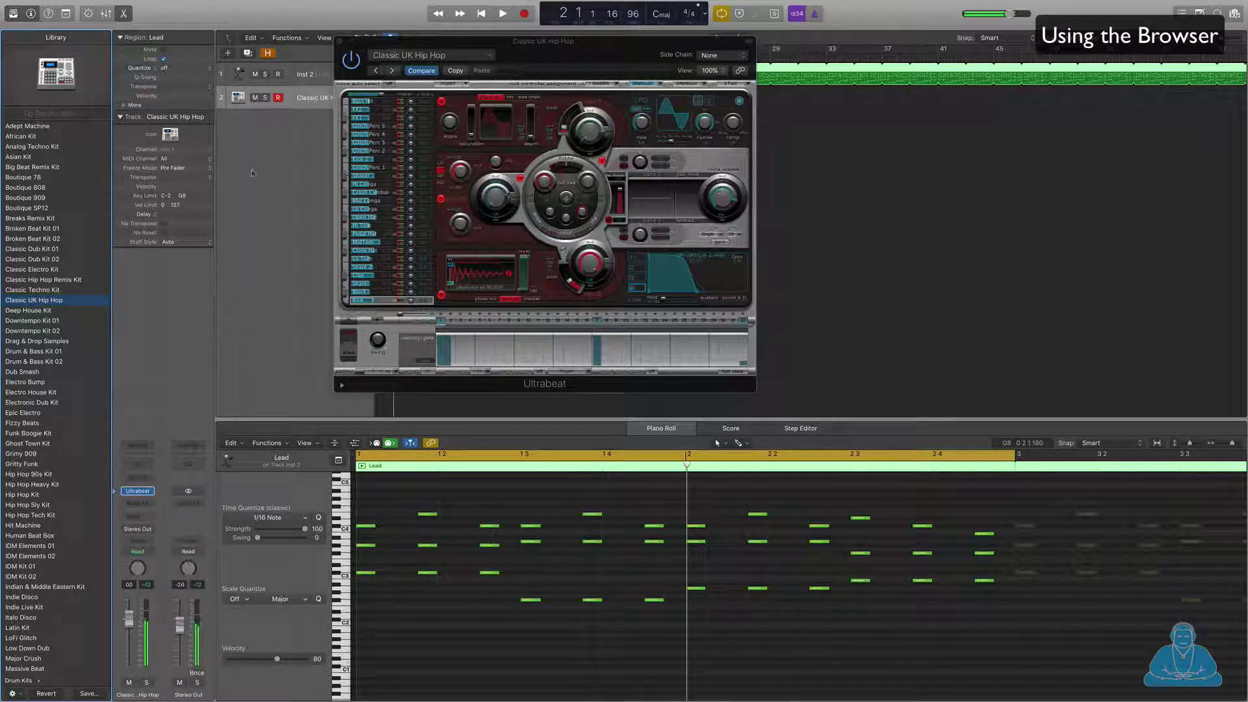
drag(491, 51, 814, 112)
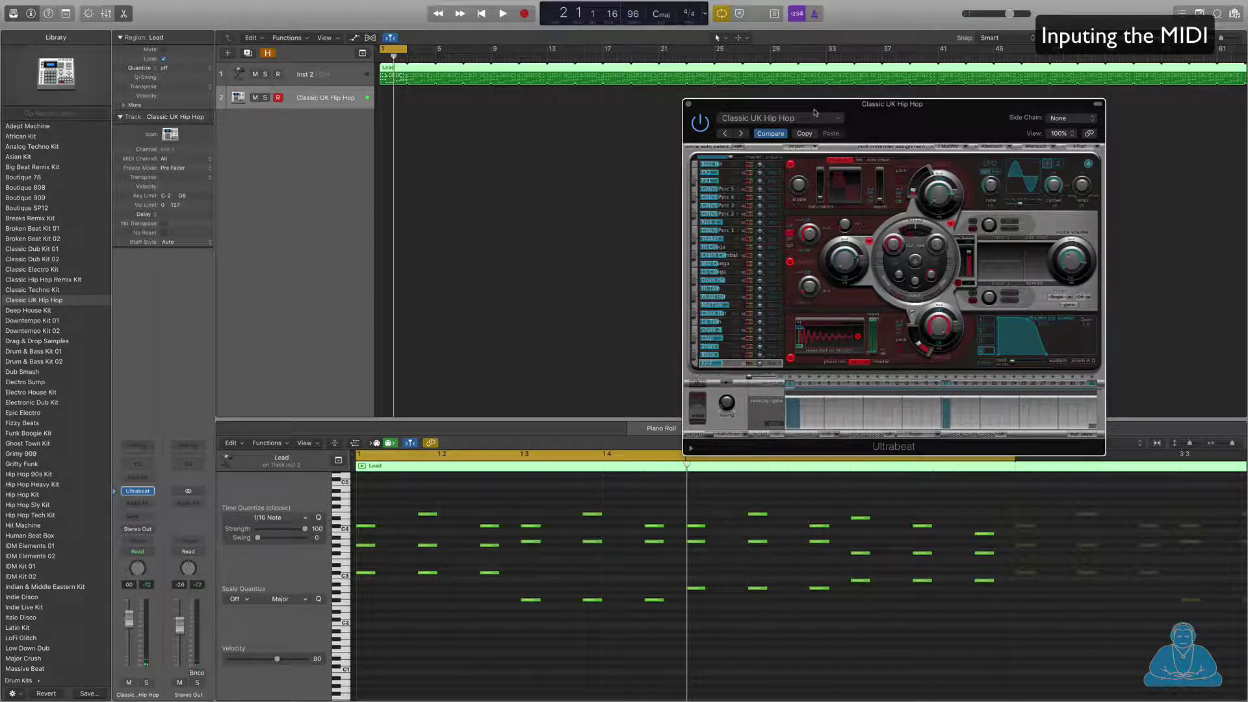
Step: Record a two-bar drum pattern on the Classic UK Hip Hop track over the cycling lead and play it back
key(space)
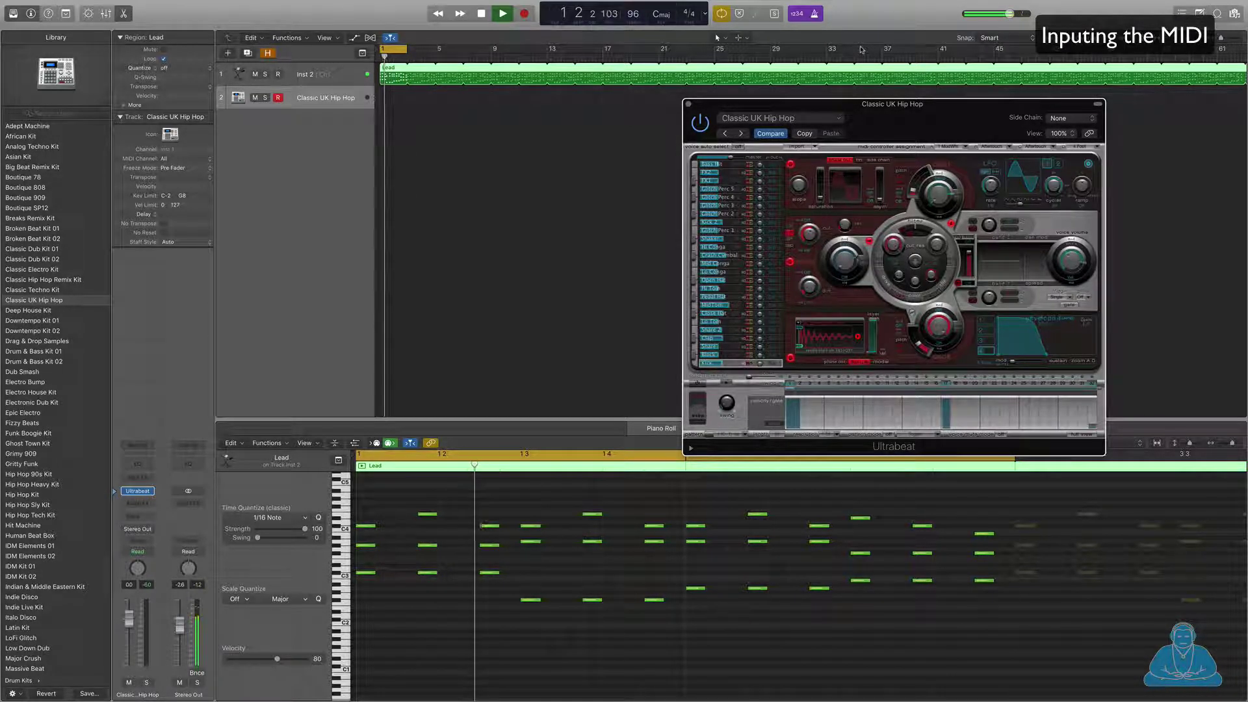
key(r)
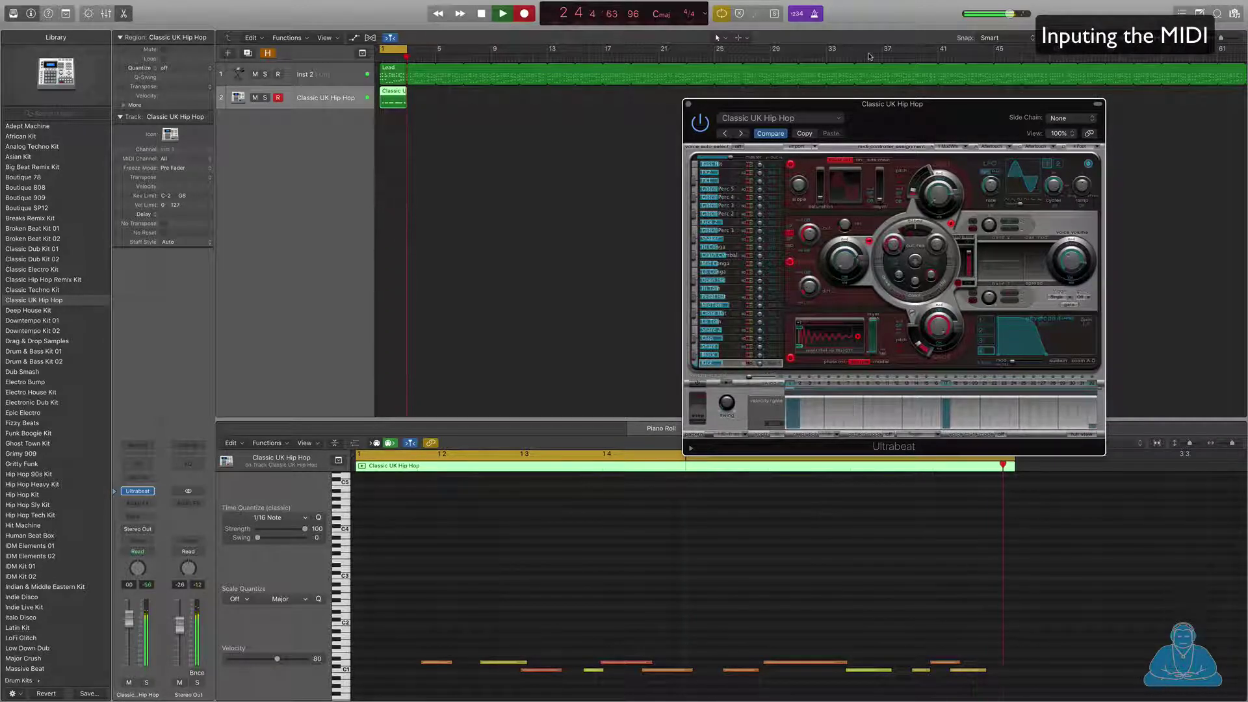
key(space)
key(space)
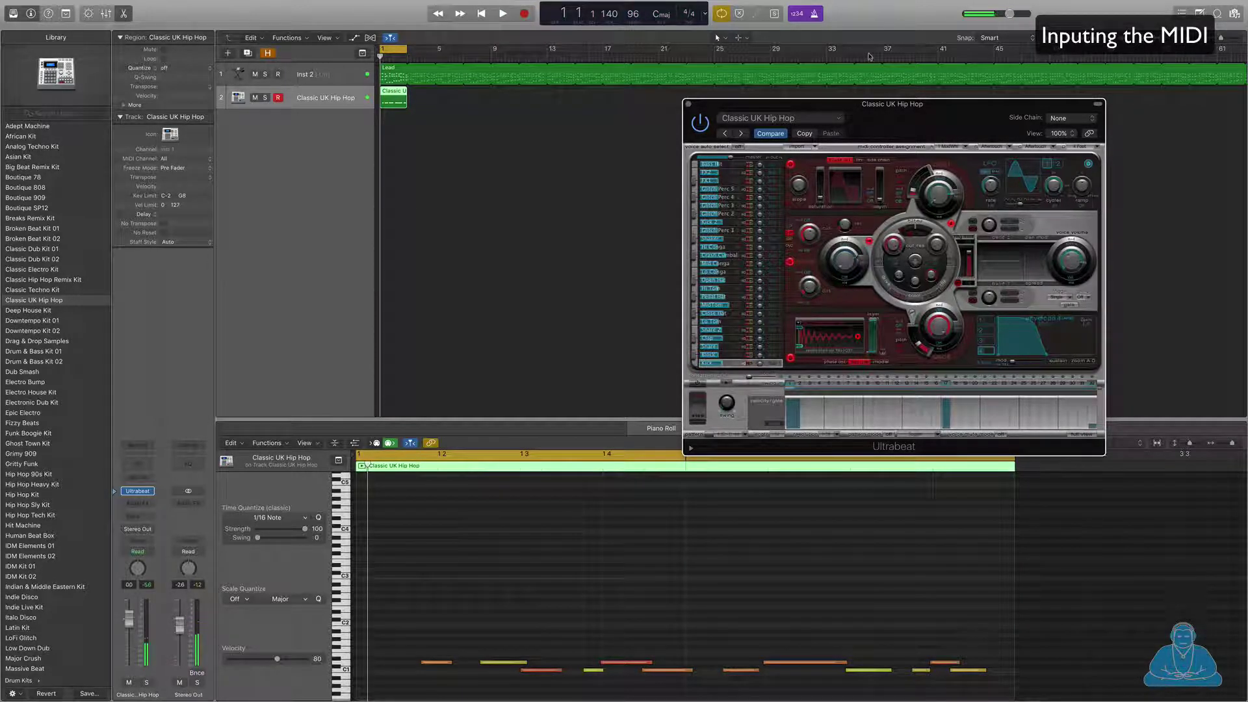
Step: Quantize all the recorded drum notes to 1/16 Note in an enlarged Piano Roll and play back the pattern
drag(565, 343, 565, 348)
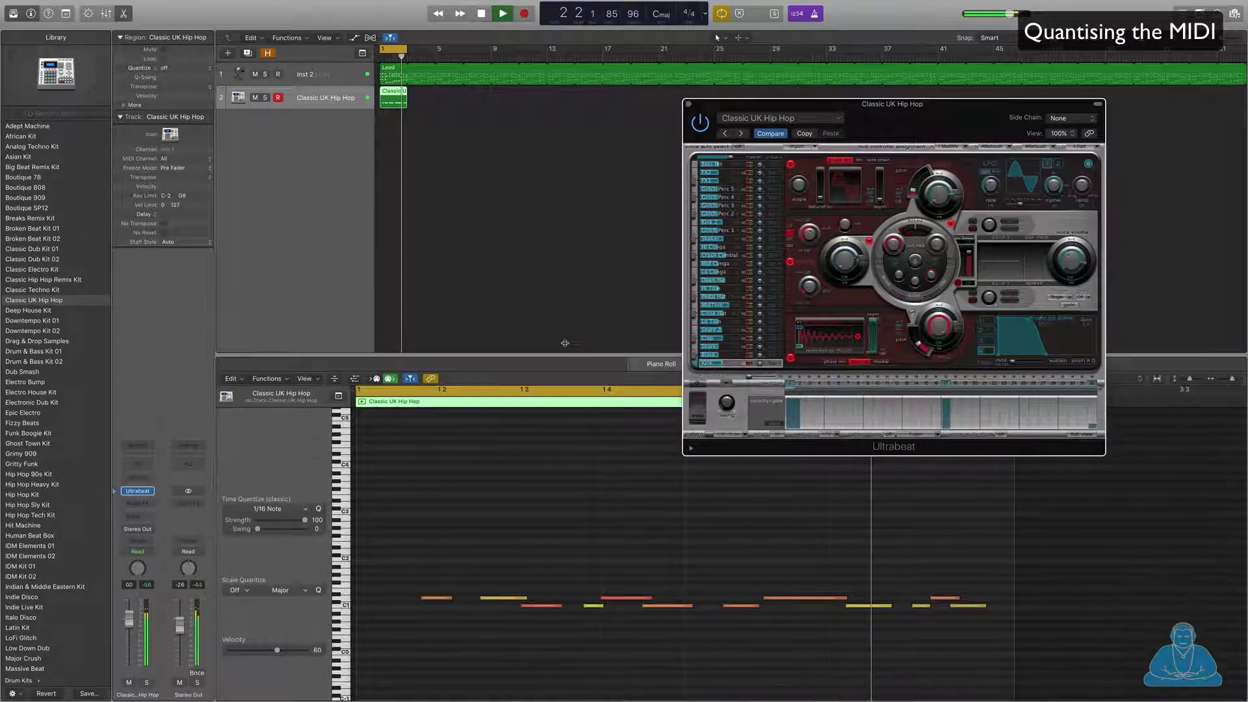
click(559, 516)
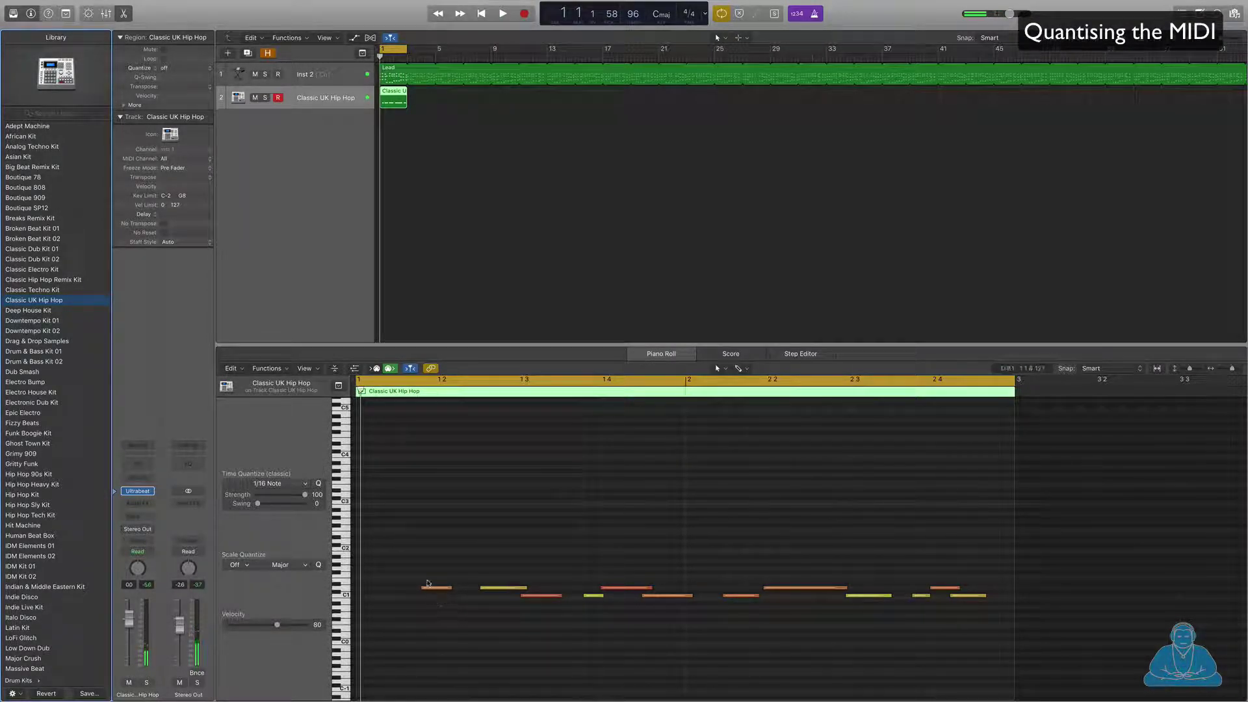
scroll(417, 573, right, 1)
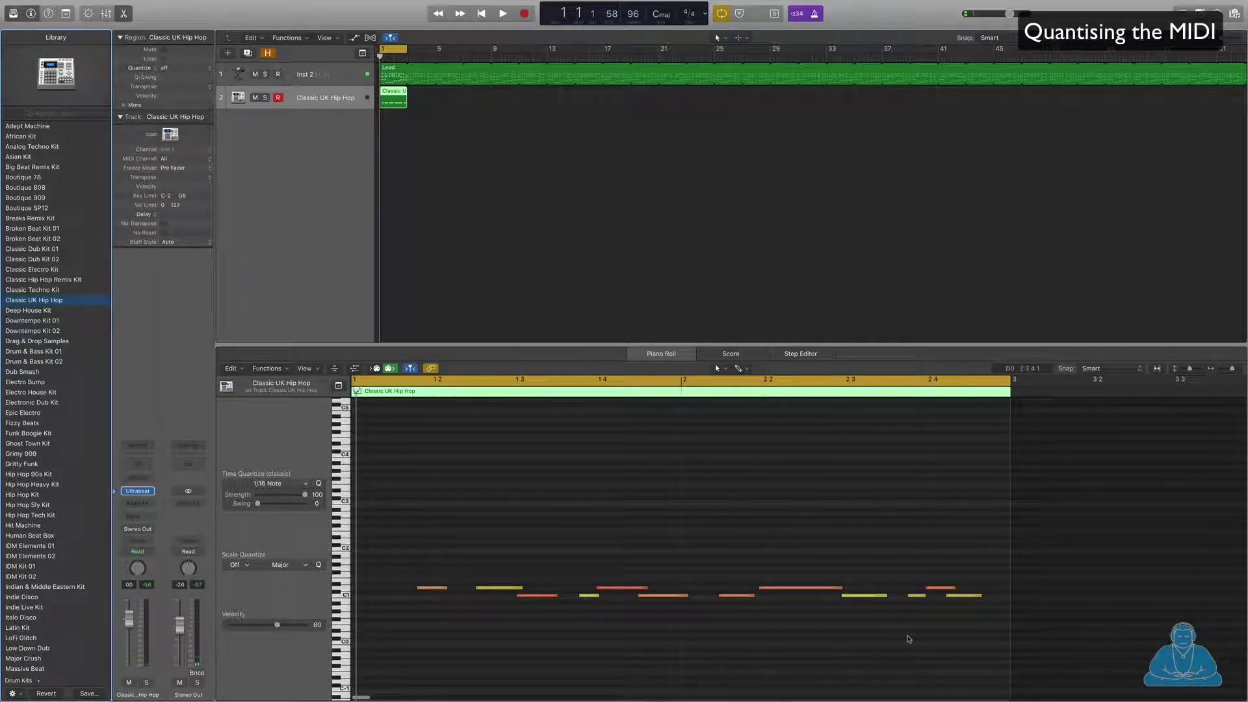
click(488, 592)
drag(401, 551, 973, 635)
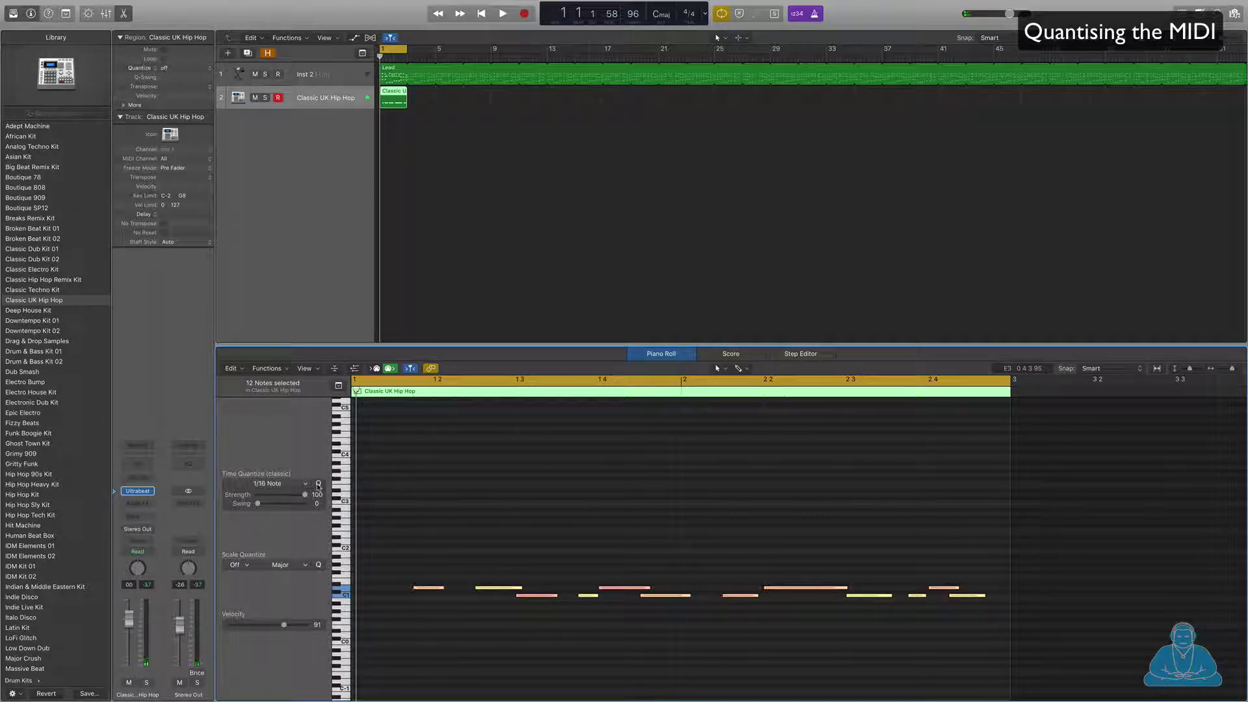
key(space)
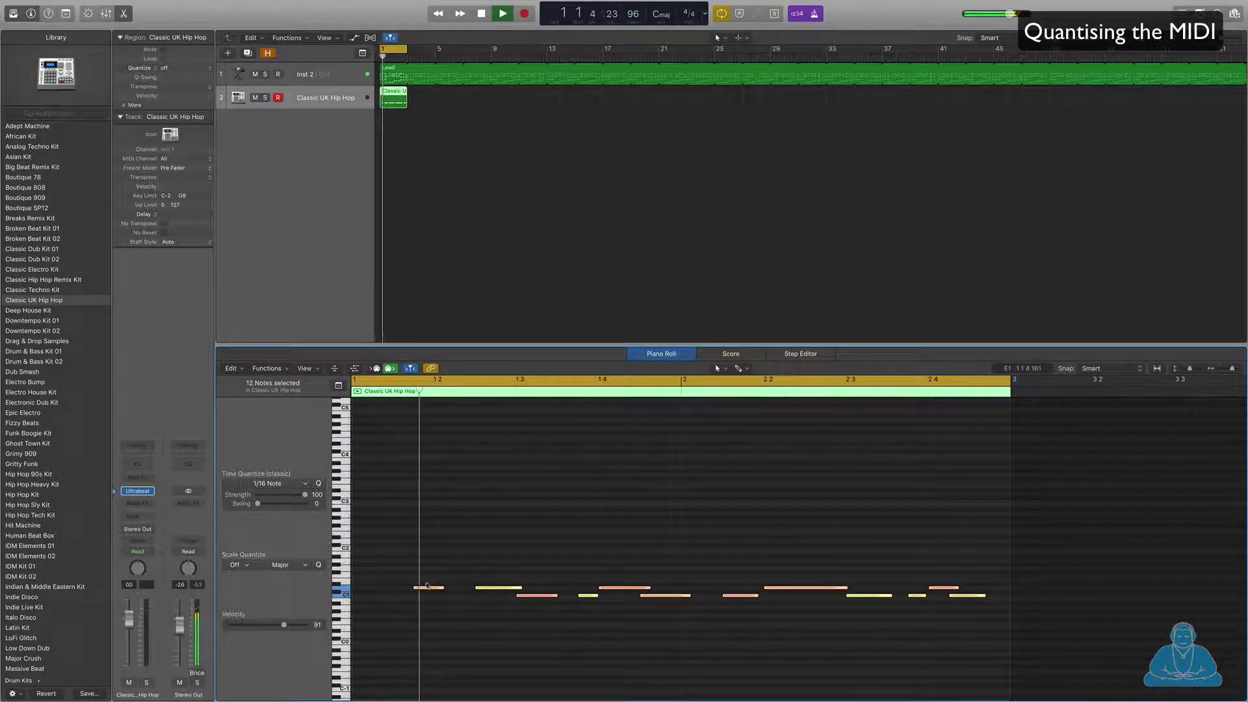
click(432, 618)
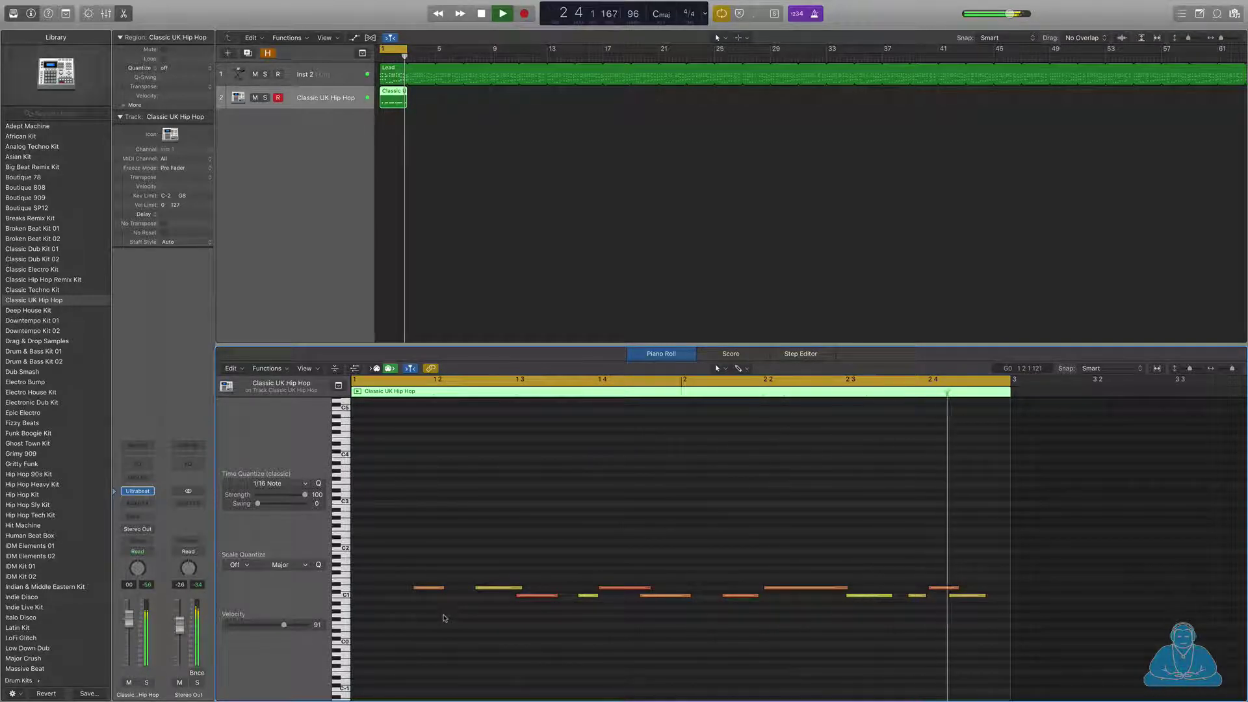
key(space)
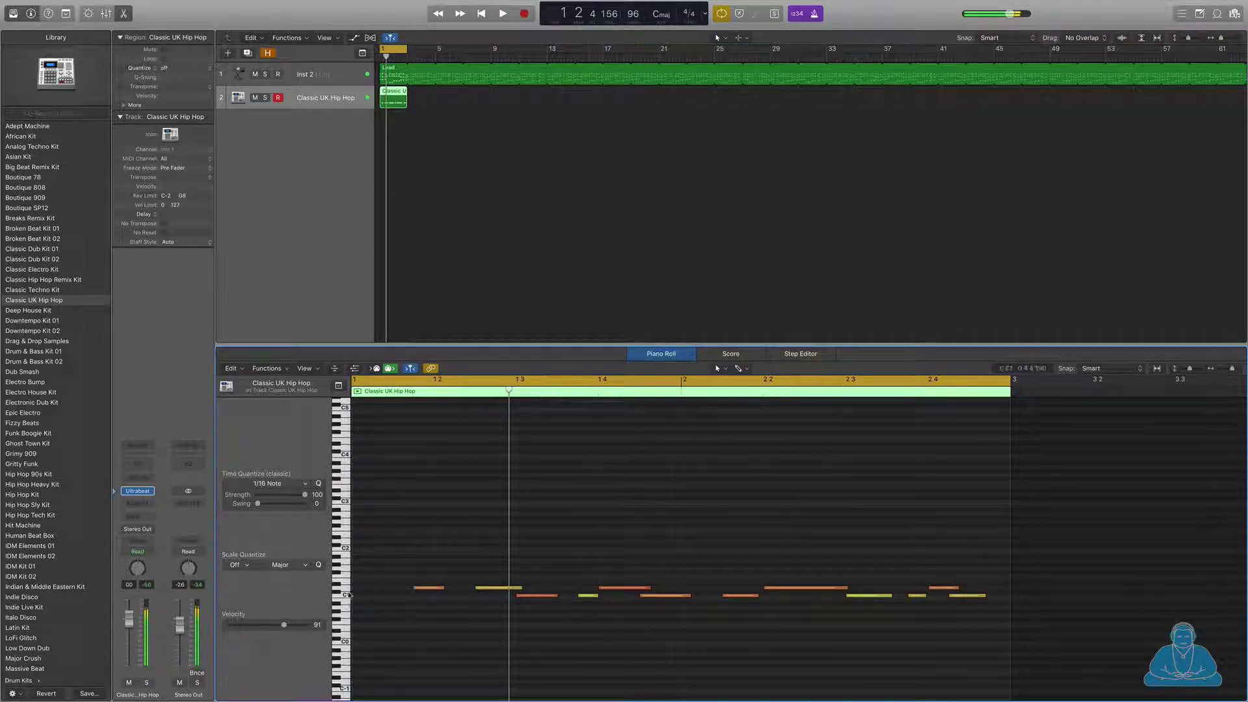
Step: Copy the first D1 note to C1 at the start of bar 1 and play back the pattern
click(427, 589)
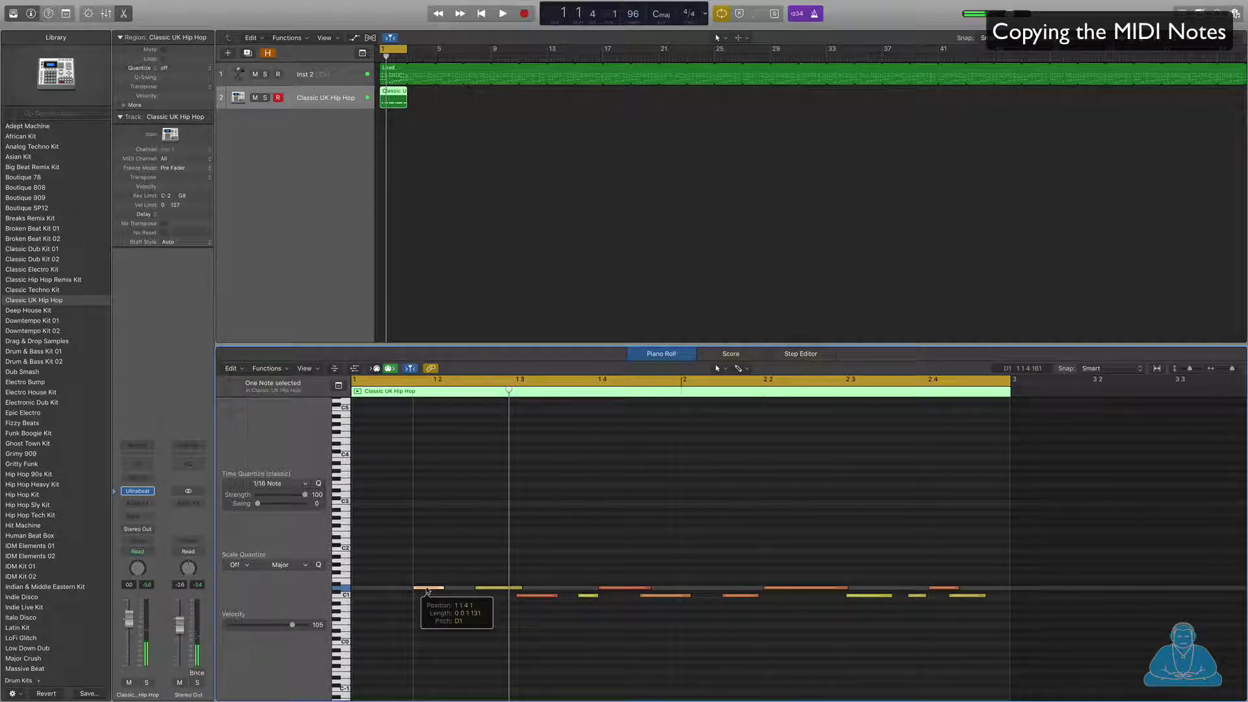
drag(427, 590, 367, 595)
key(space)
key(space)
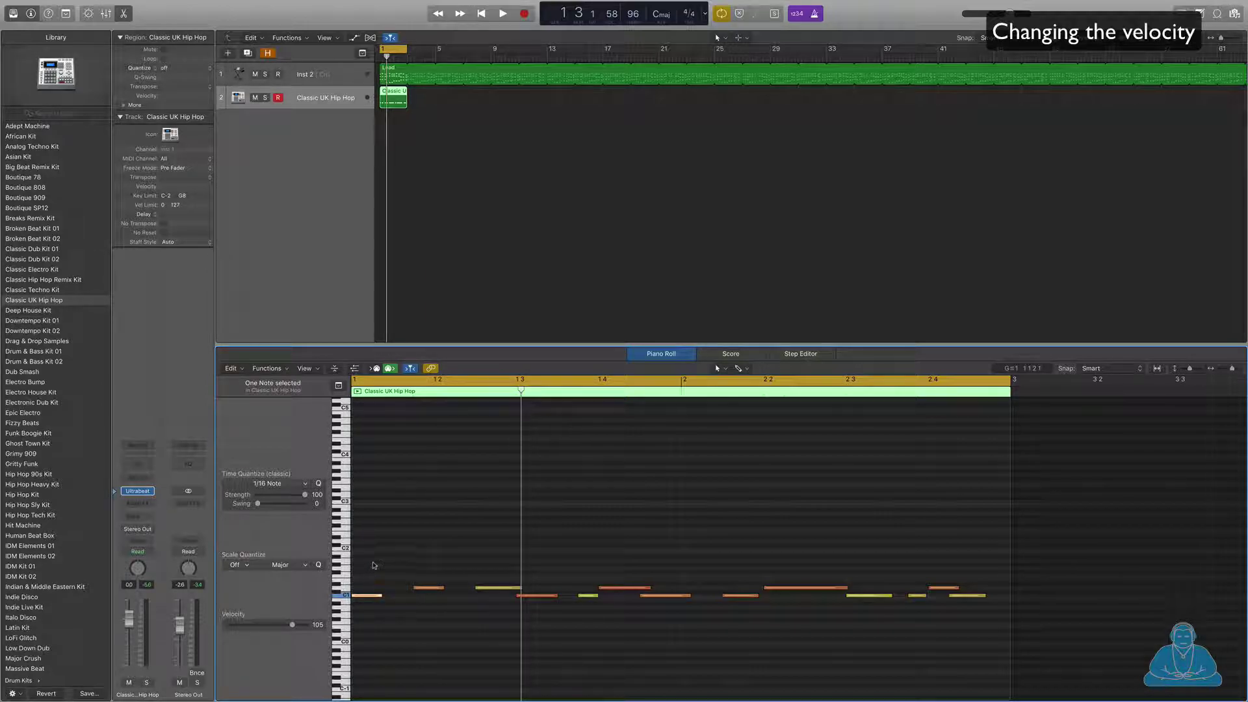
Step: Apply the Fixed Velocity MIDI transform to all drum notes with a value of 100 and play back the pattern
drag(371, 554, 972, 651)
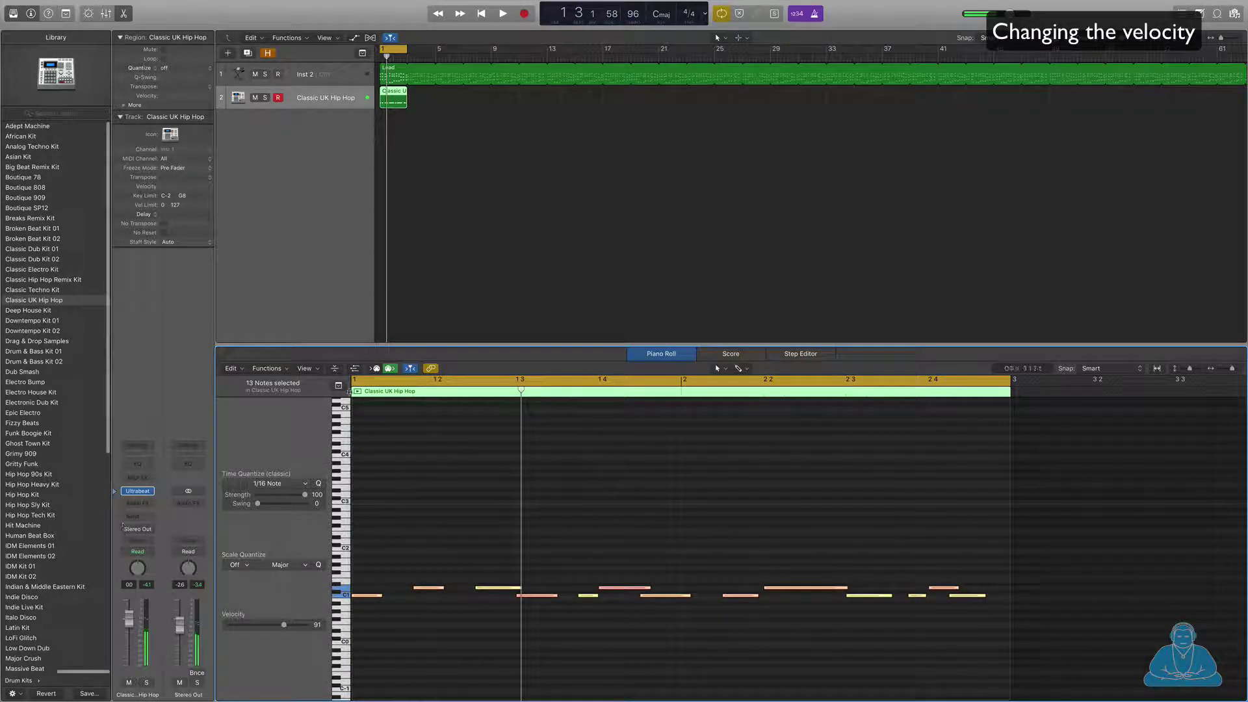
click(277, 369)
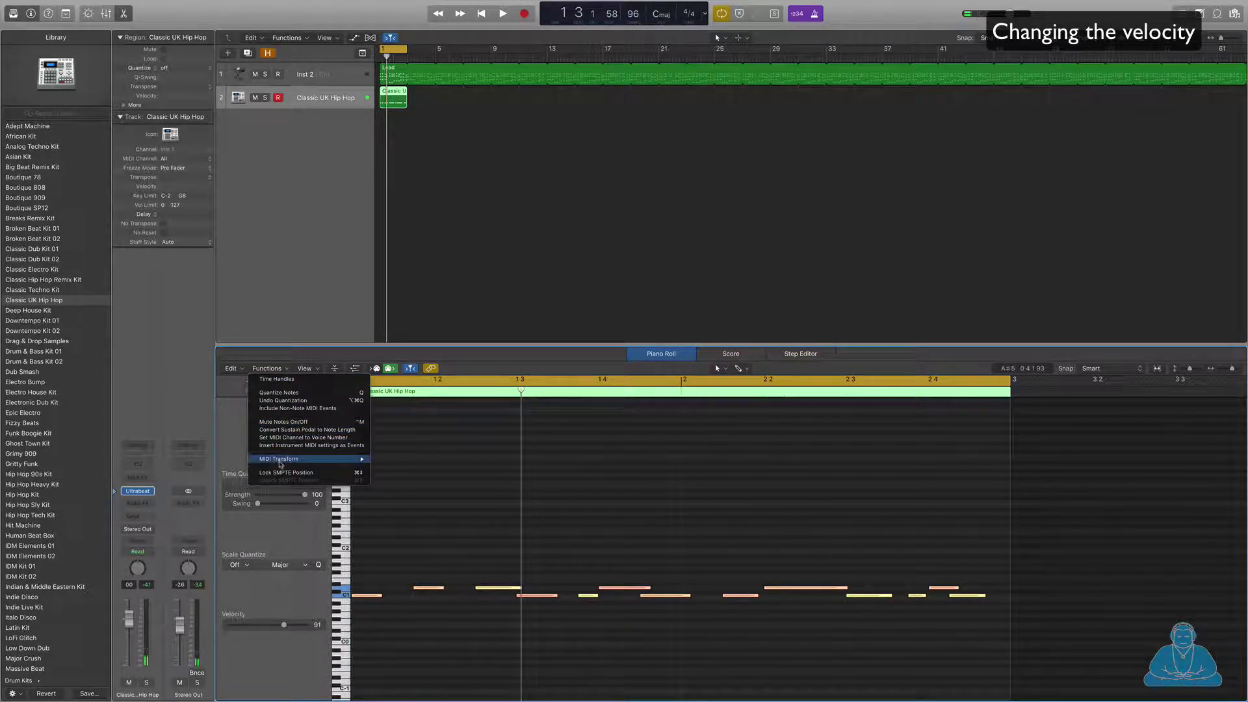
mouse_move(281, 463)
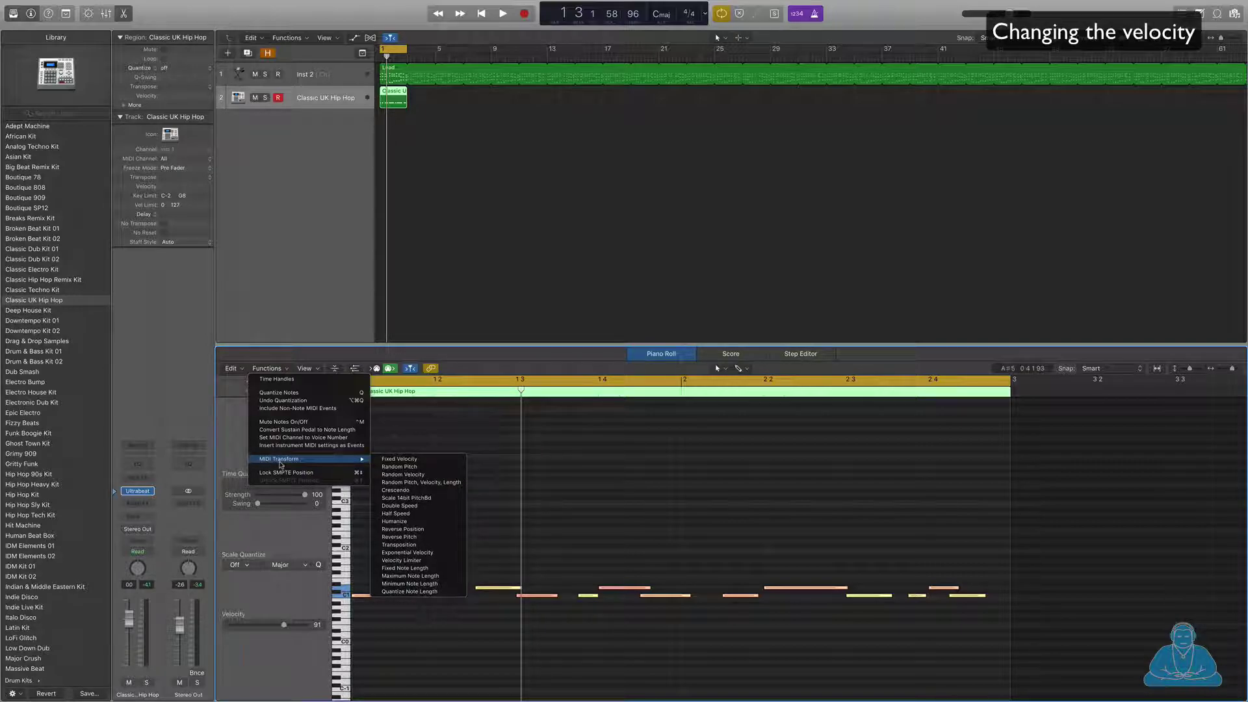
click(399, 461)
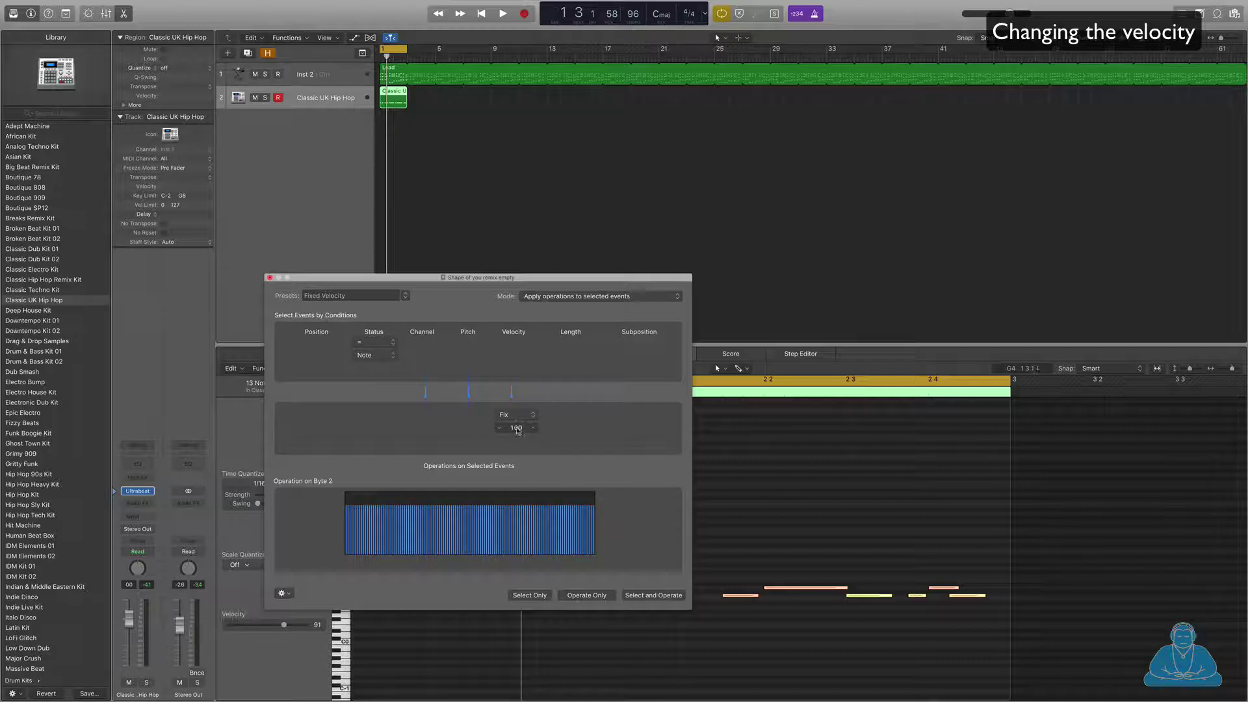
click(642, 595)
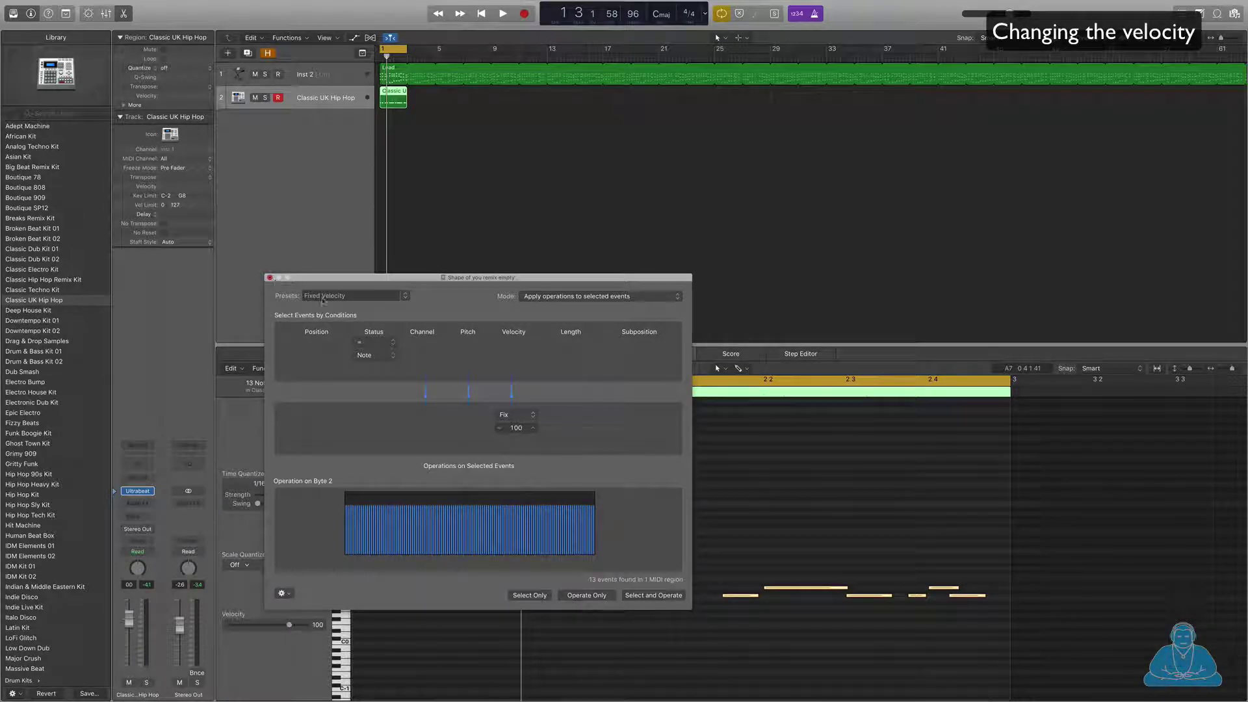
click(269, 278)
scroll(598, 530, left, 1)
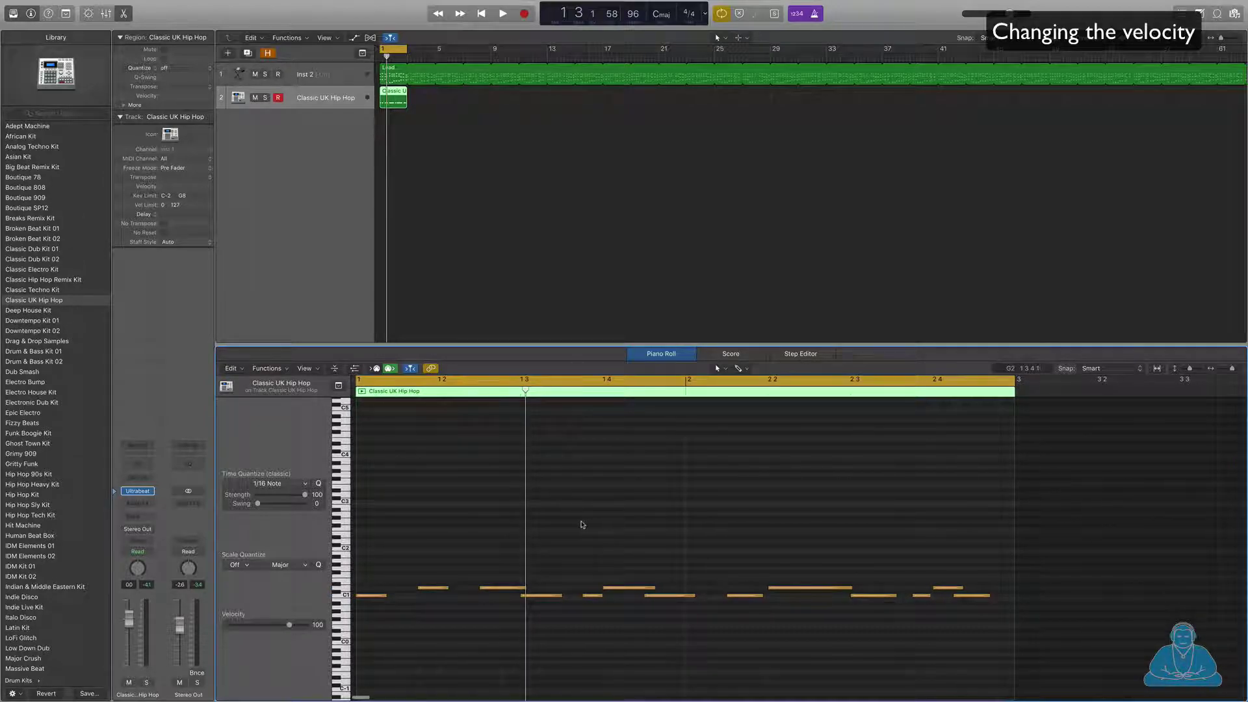
key(space)
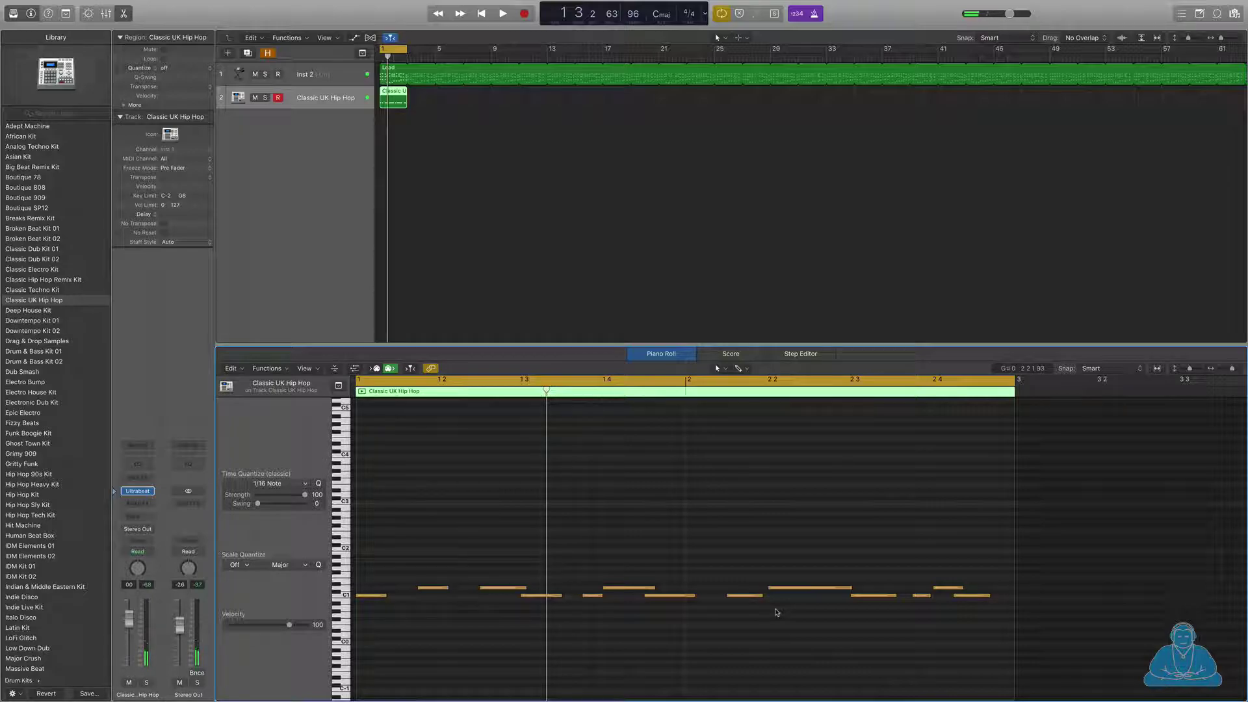
Step: Apply the Fixed Note Length MIDI transform with length 0 0 1 0 to all drum notes and play back the pattern
drag(377, 557, 998, 637)
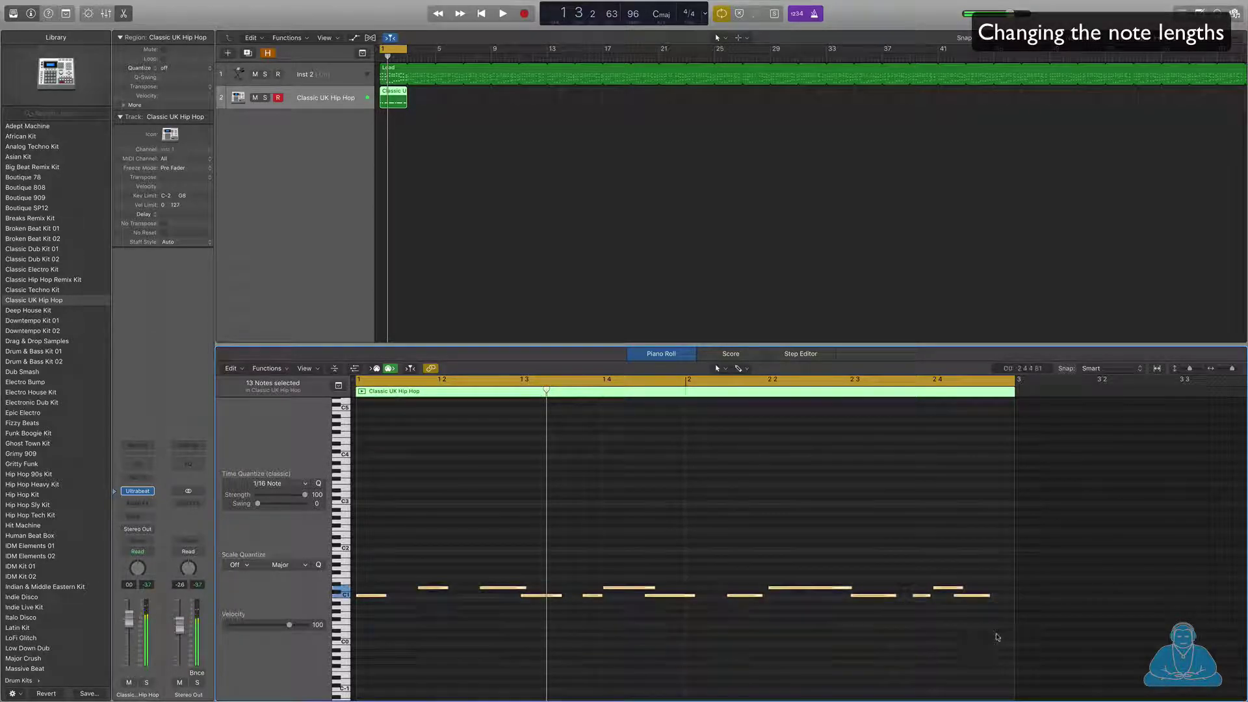
click(274, 370)
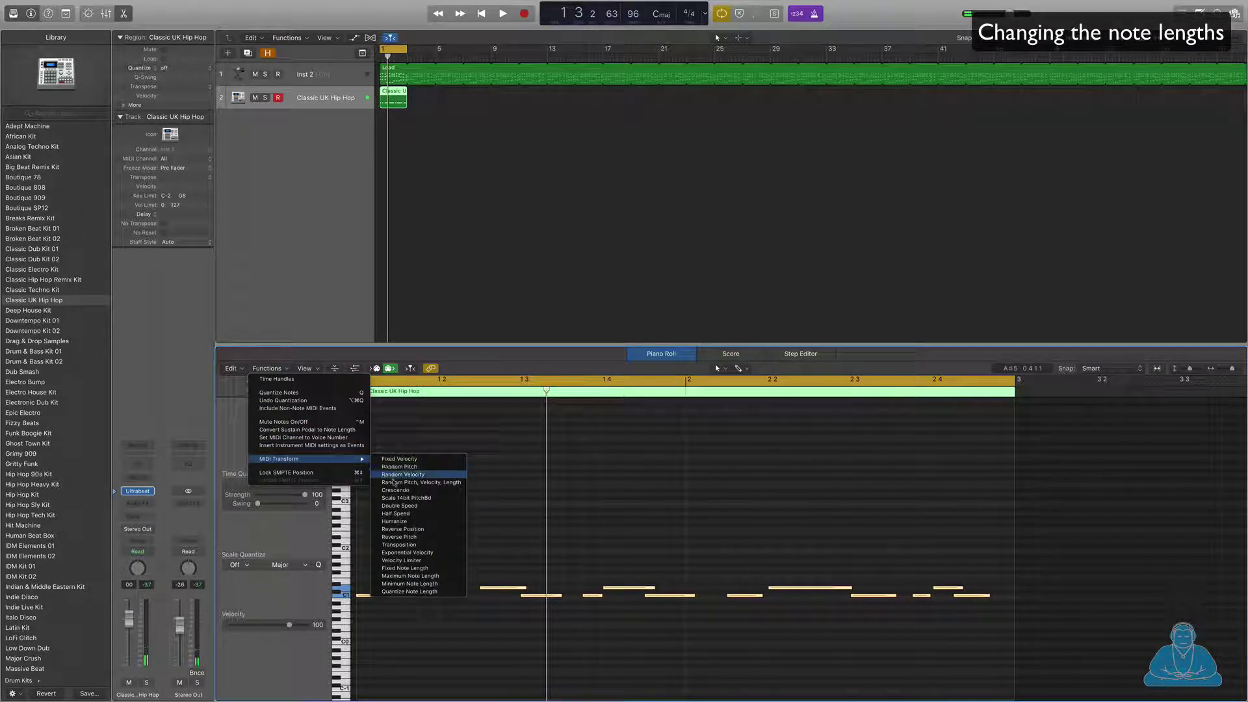
click(418, 569)
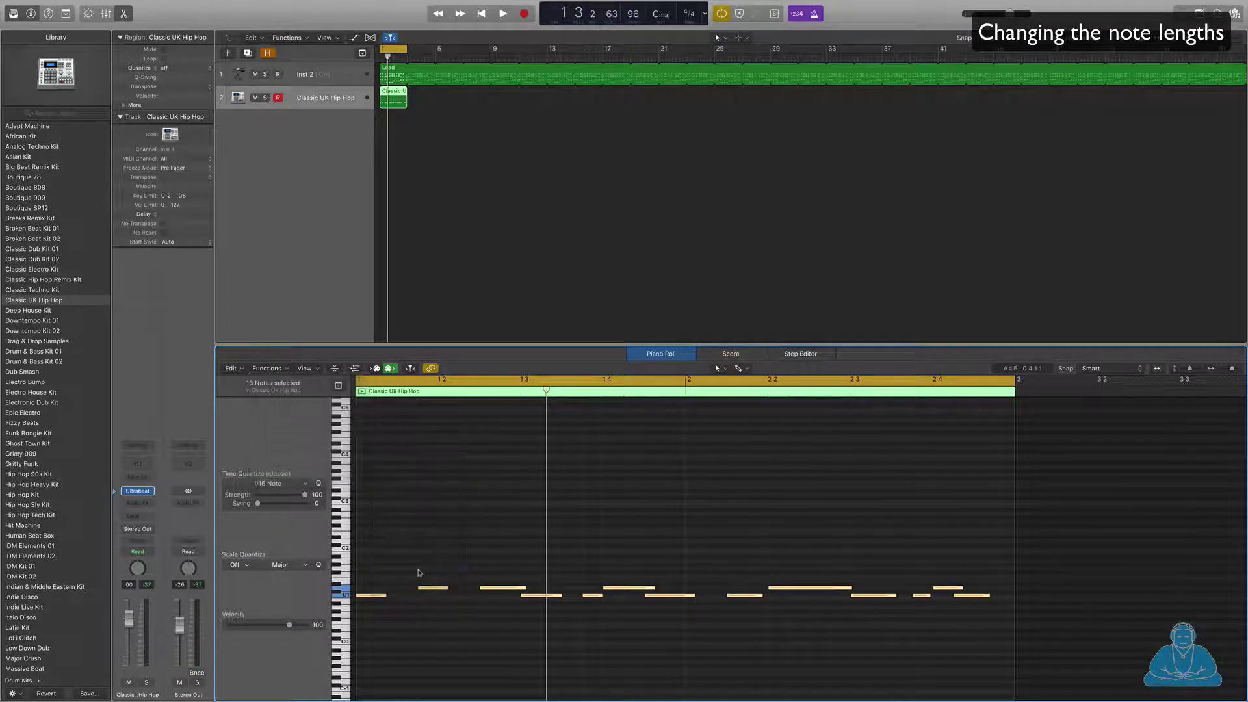
click(643, 509)
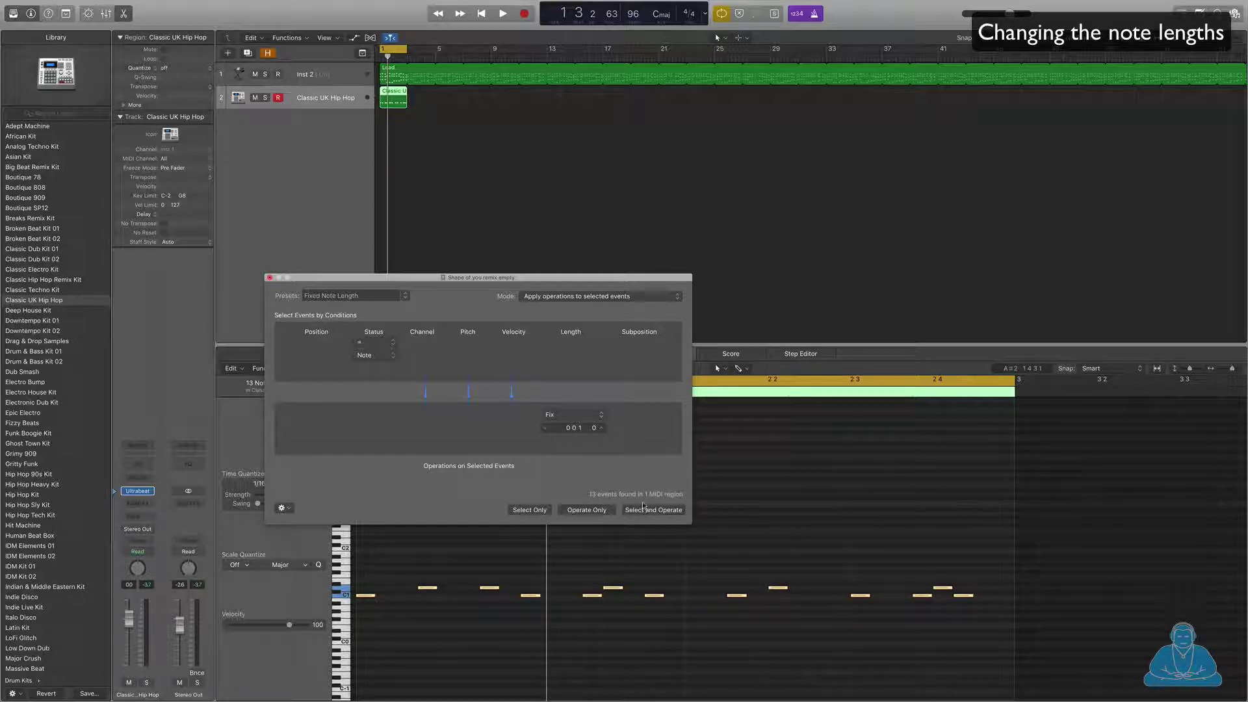
click(547, 259)
key(space)
click(387, 102)
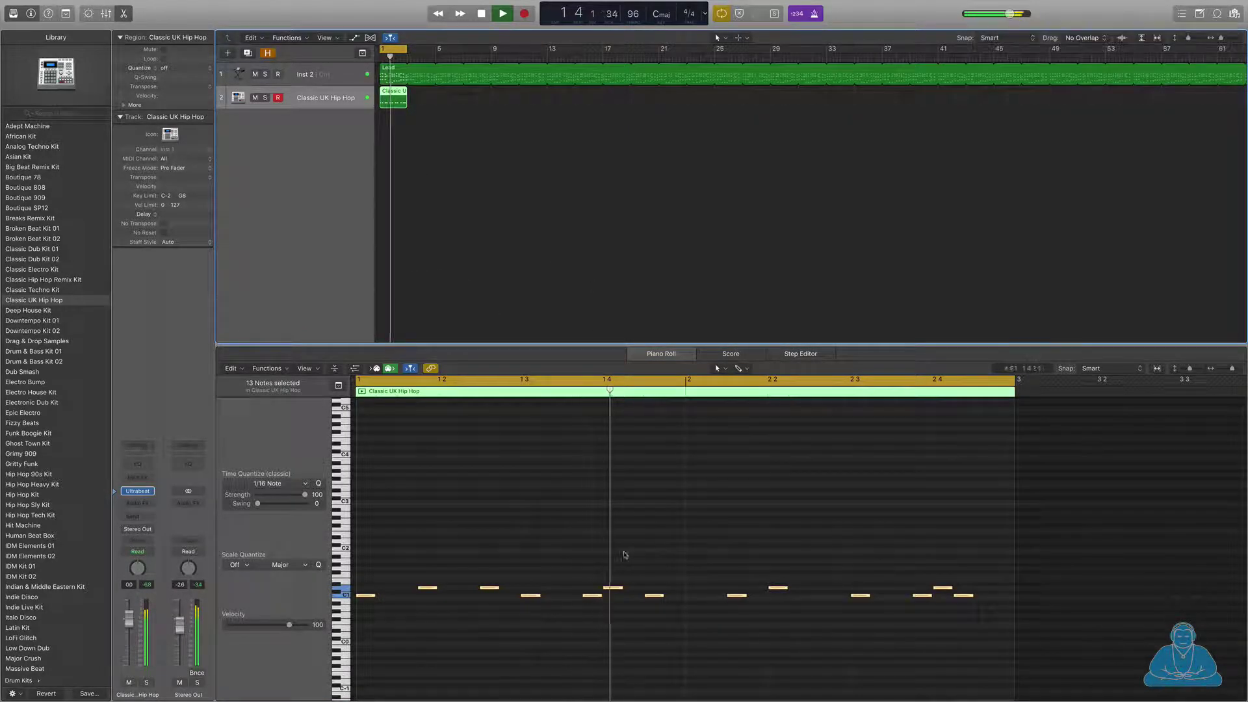
click(485, 617)
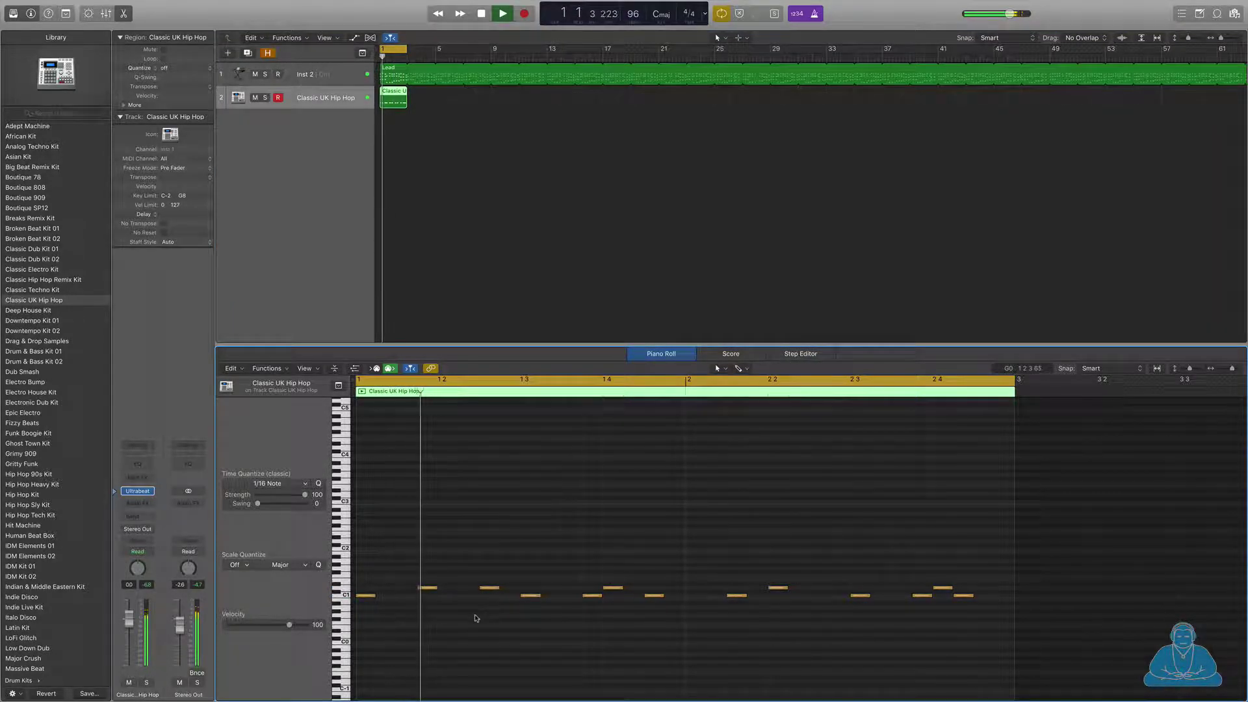
Step: Rearrange the notes around beat 2 of bar 1 as C1 just before it, D1 on it and F#1 half a beat after it, auditioning the changes
drag(420, 589, 490, 575)
key(space)
key(space)
click(489, 589)
key(space)
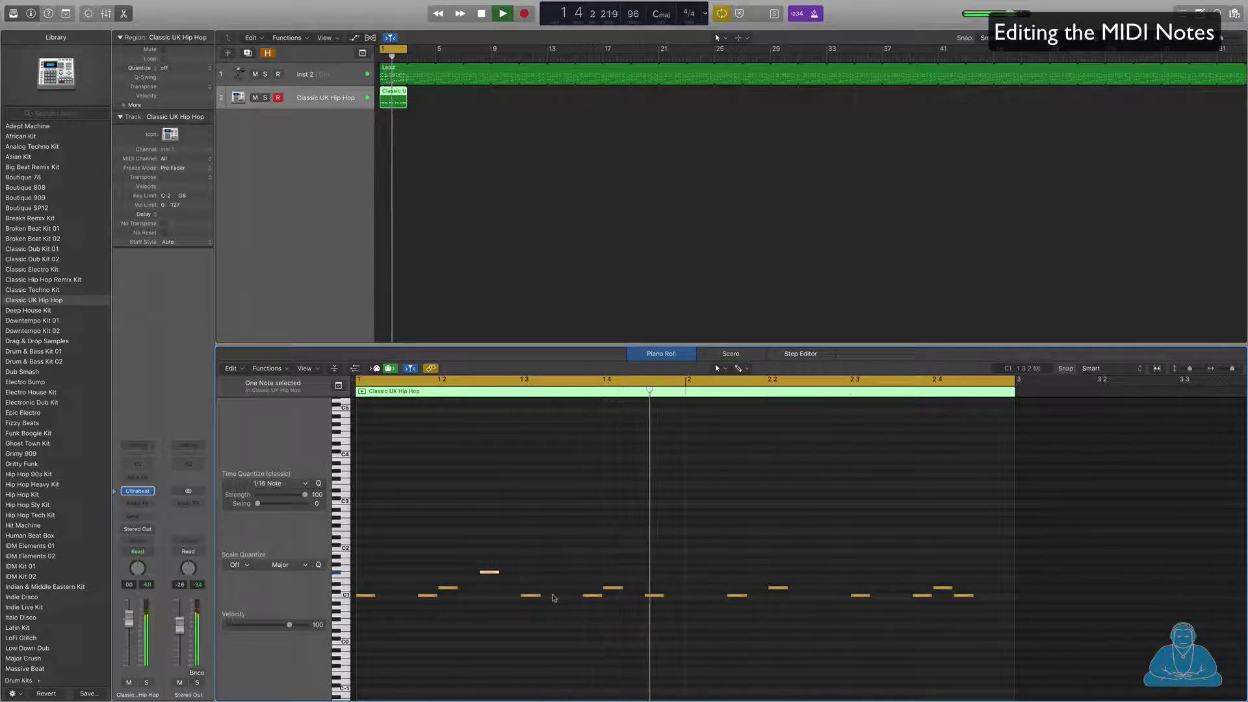
Step: Copy the last C1 note of bar 1 to the start of bar 2 and play back the pattern
key(space)
click(655, 596)
drag(656, 597, 694, 599)
key(space)
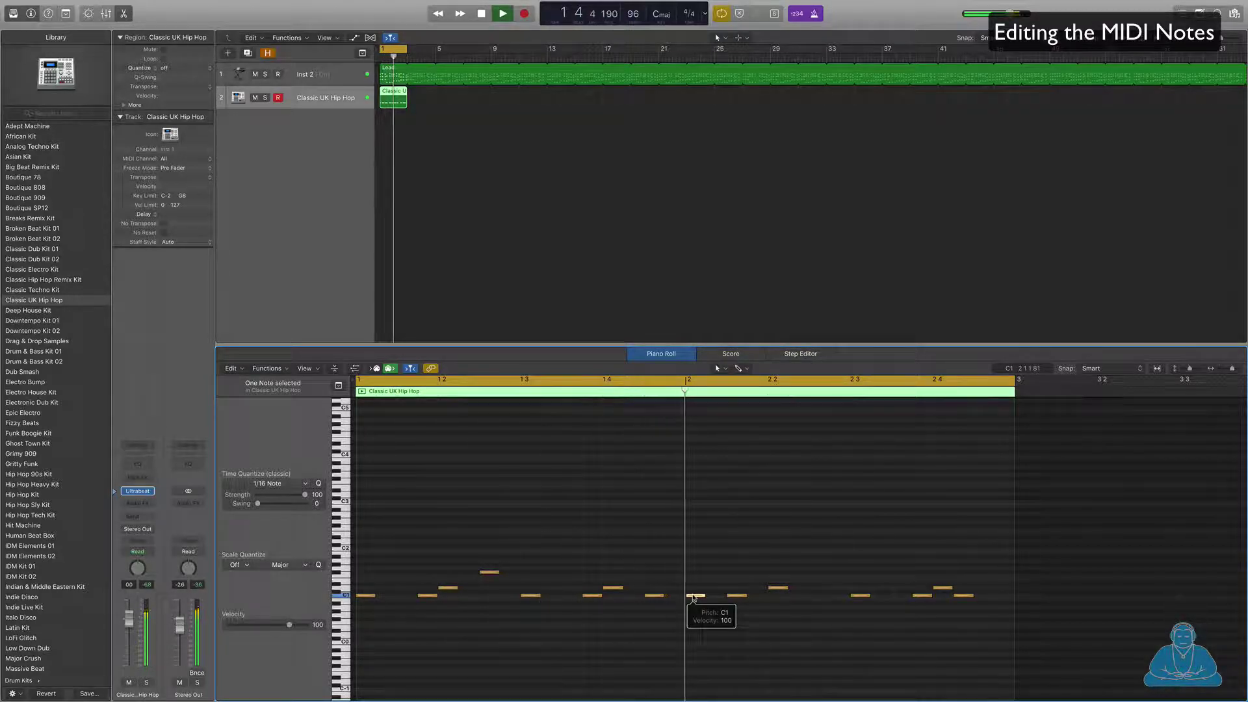
Step: Move bar 2's second C1 note one sixteenth later, copy it to E1 midway between beats 2 and 3, and play back the pattern
drag(738, 597, 761, 600)
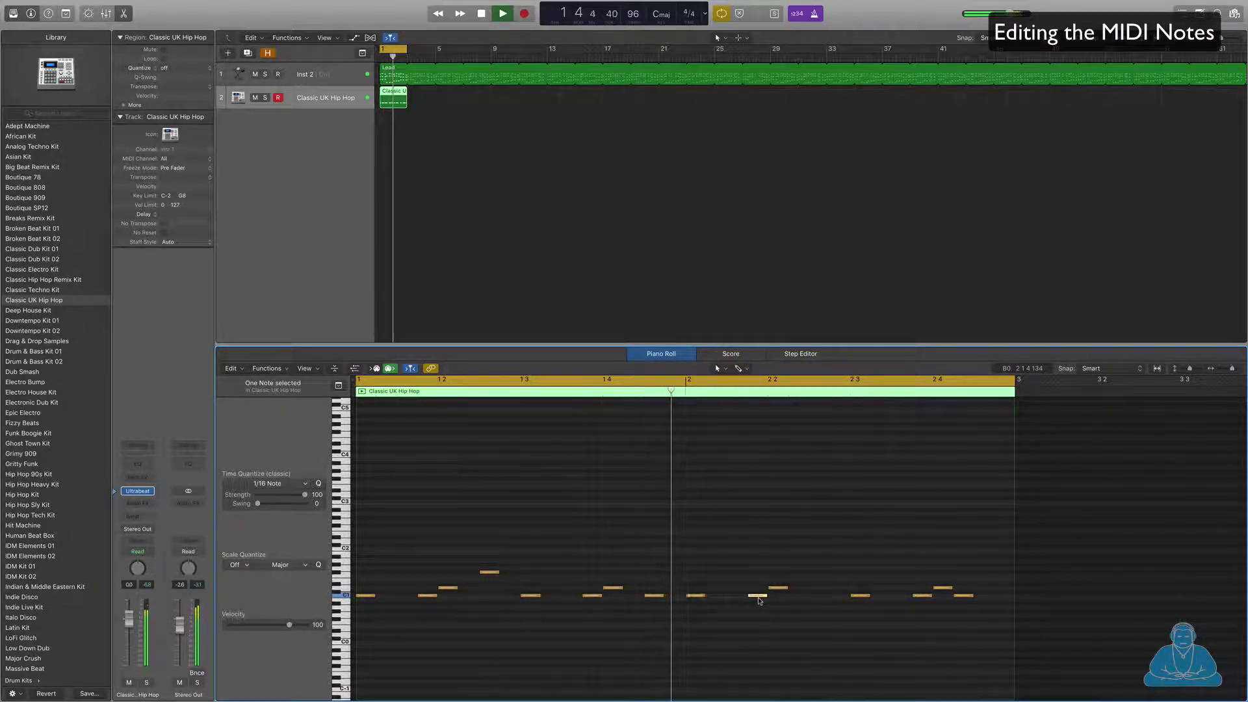
drag(758, 598, 817, 583)
key(space)
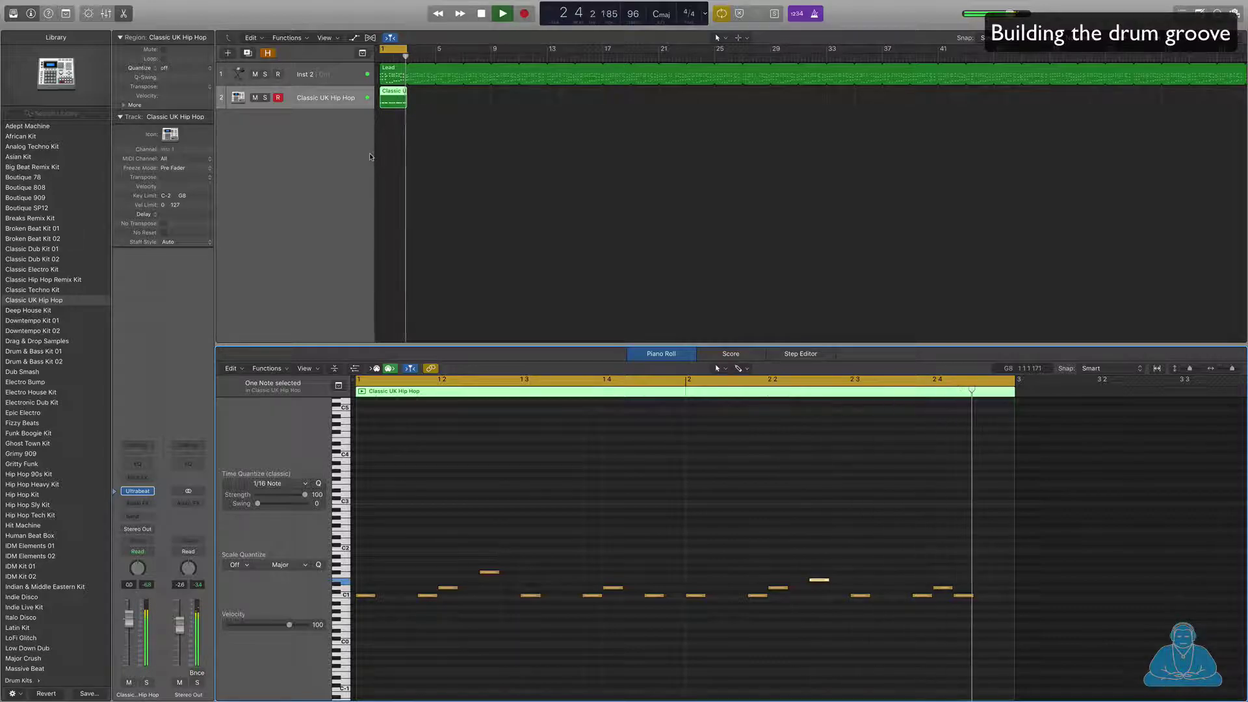
key(space)
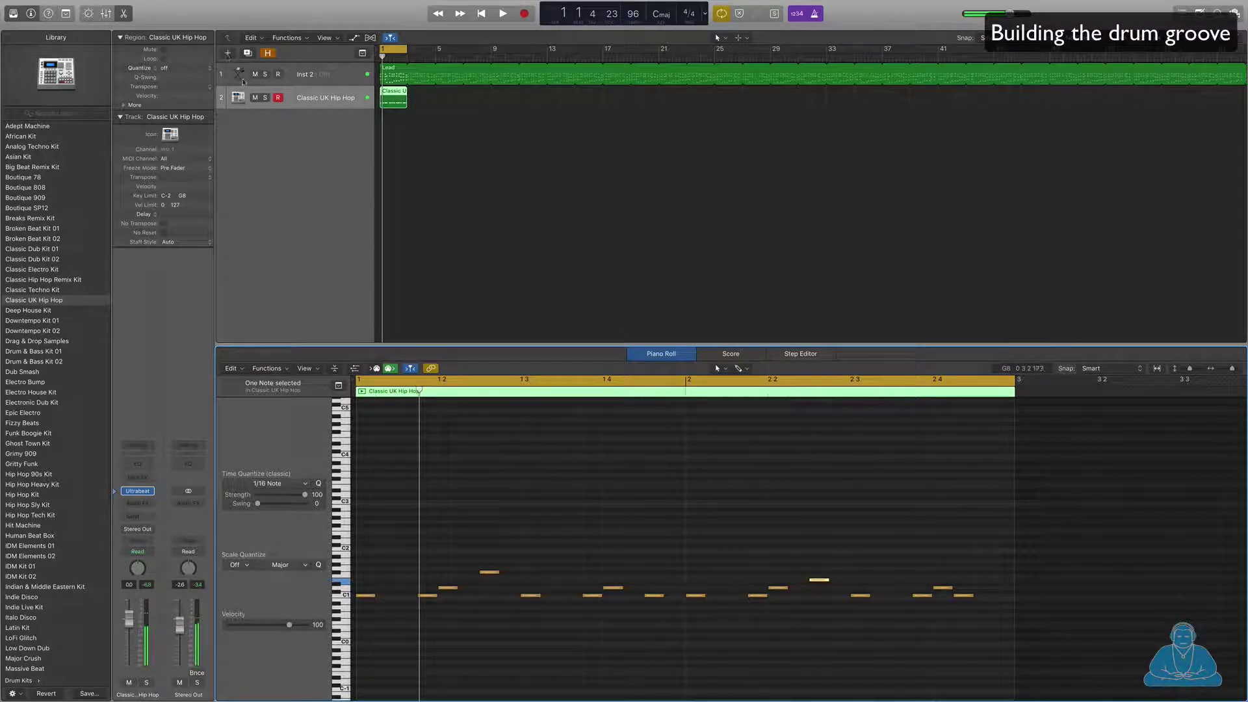
Step: Create a new instrument track below Classic UK Hip Hop and load a stereo EXS24 sampler on it
double_click(313, 119)
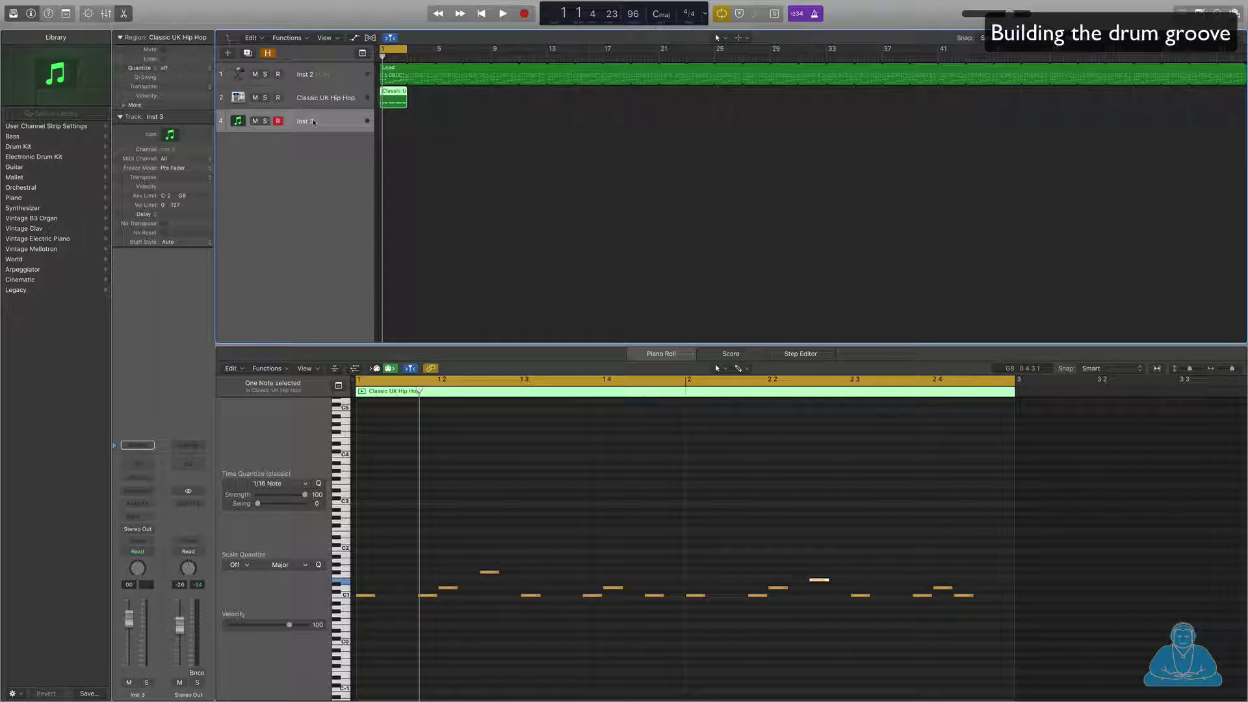
click(149, 491)
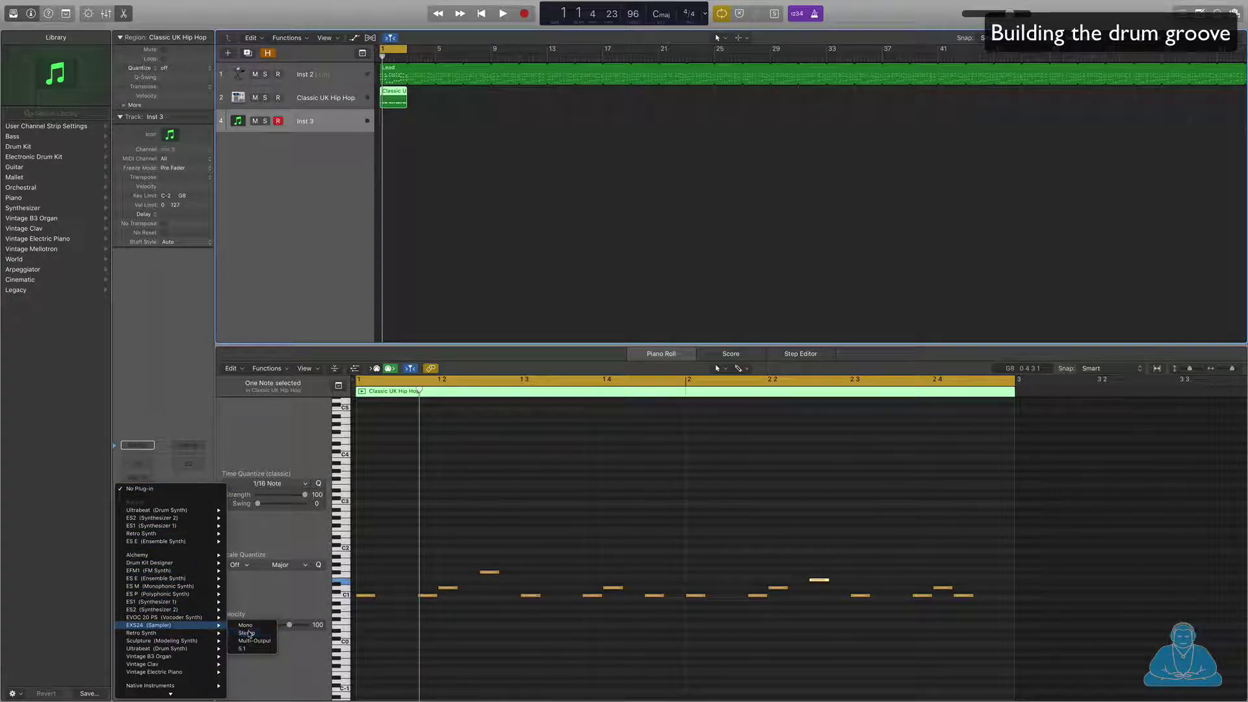
click(247, 633)
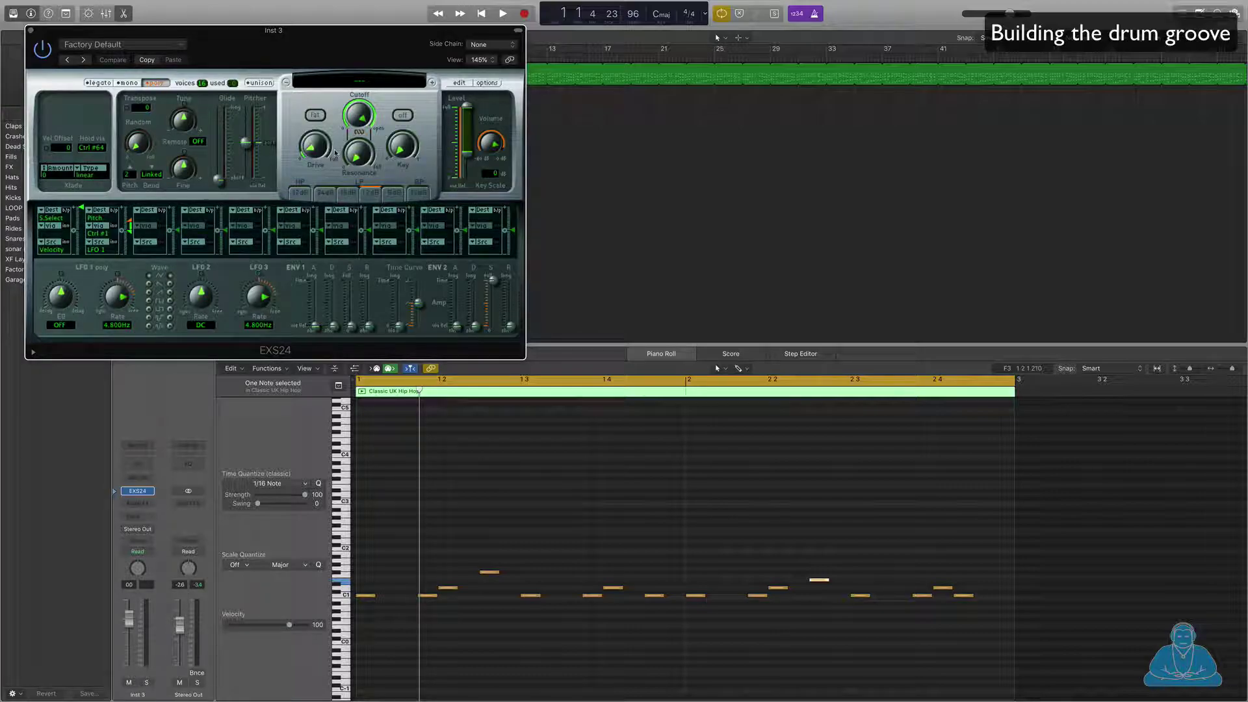
drag(294, 30, 424, 30)
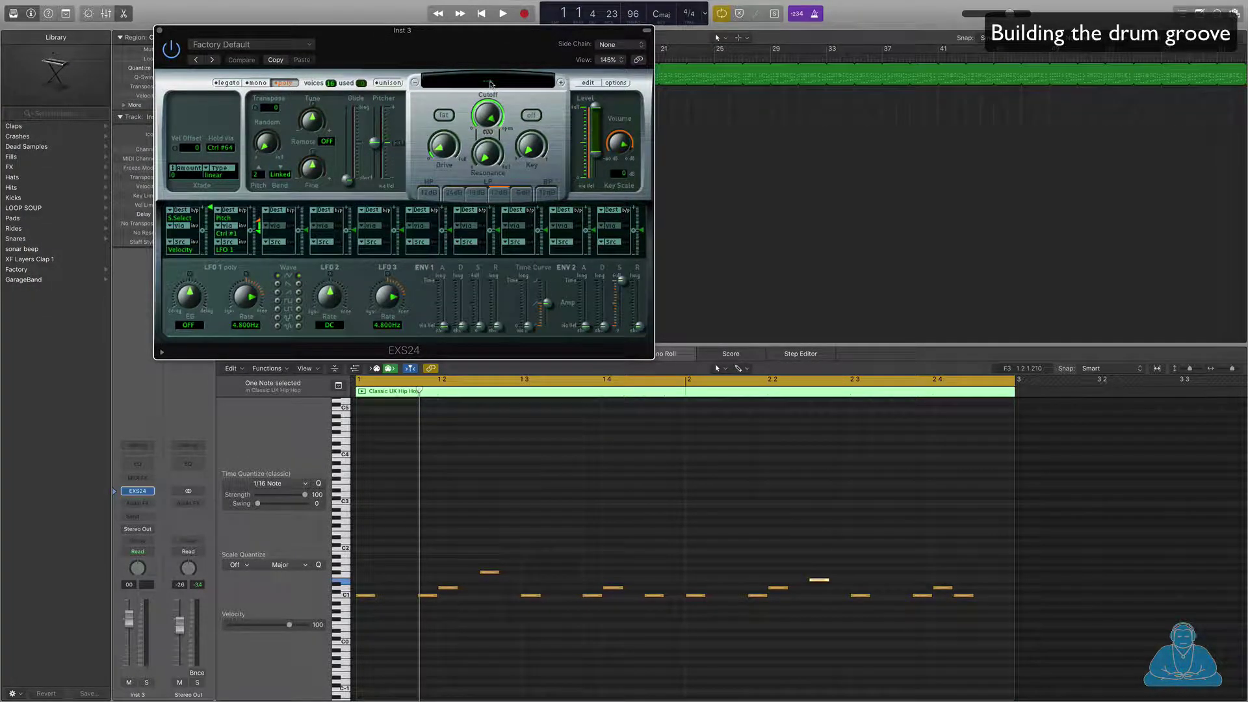
Step: Load the Roland TR-808 Kit from the factory electronic drum kits into the EXS24
click(491, 81)
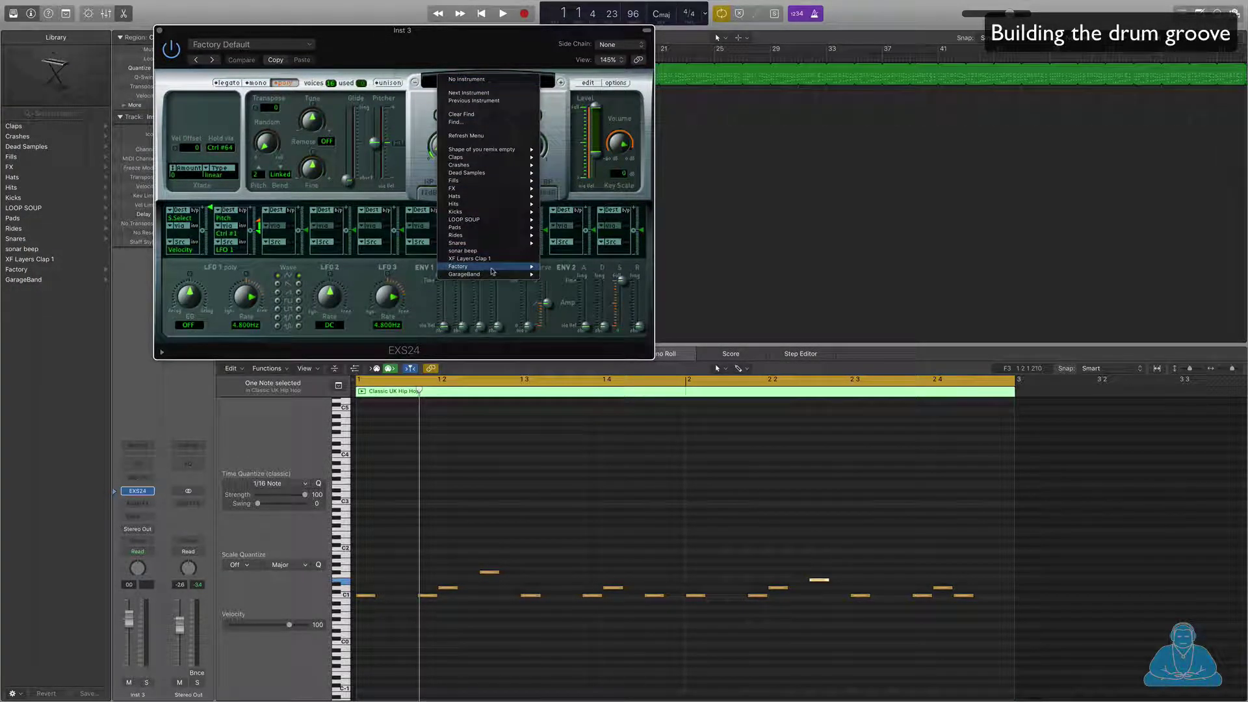
mouse_move(492, 272)
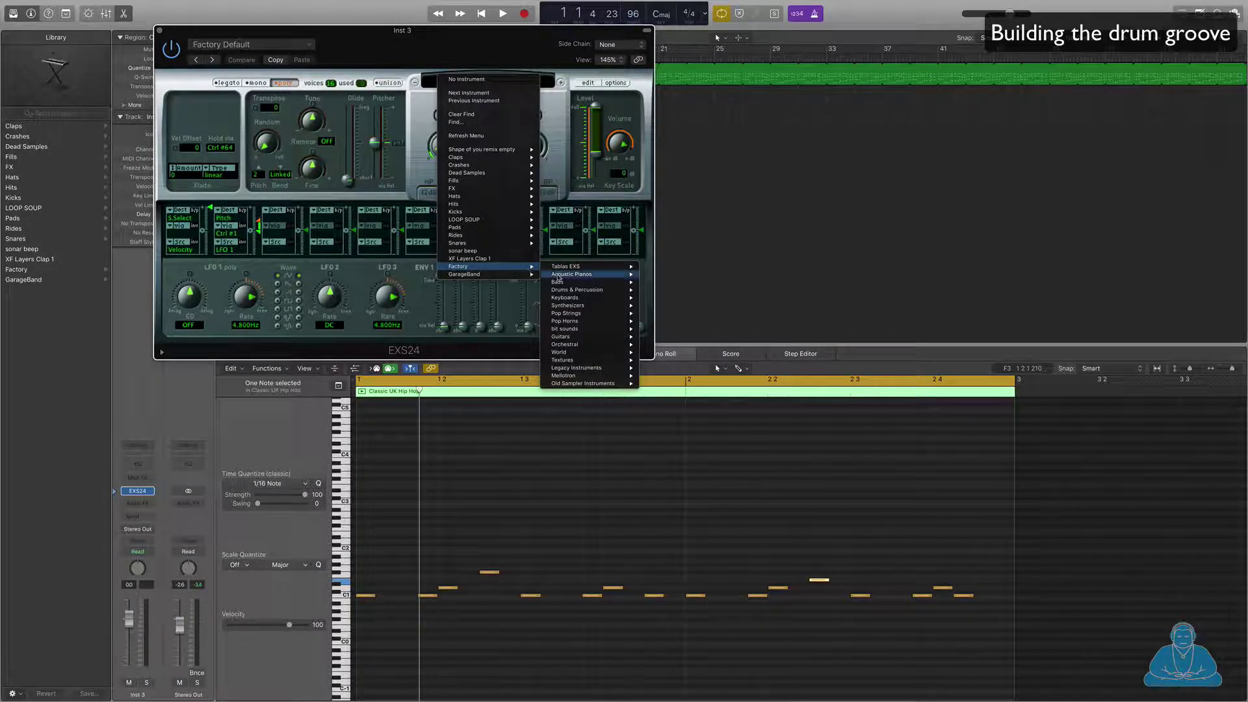
mouse_move(576, 292)
mouse_move(668, 292)
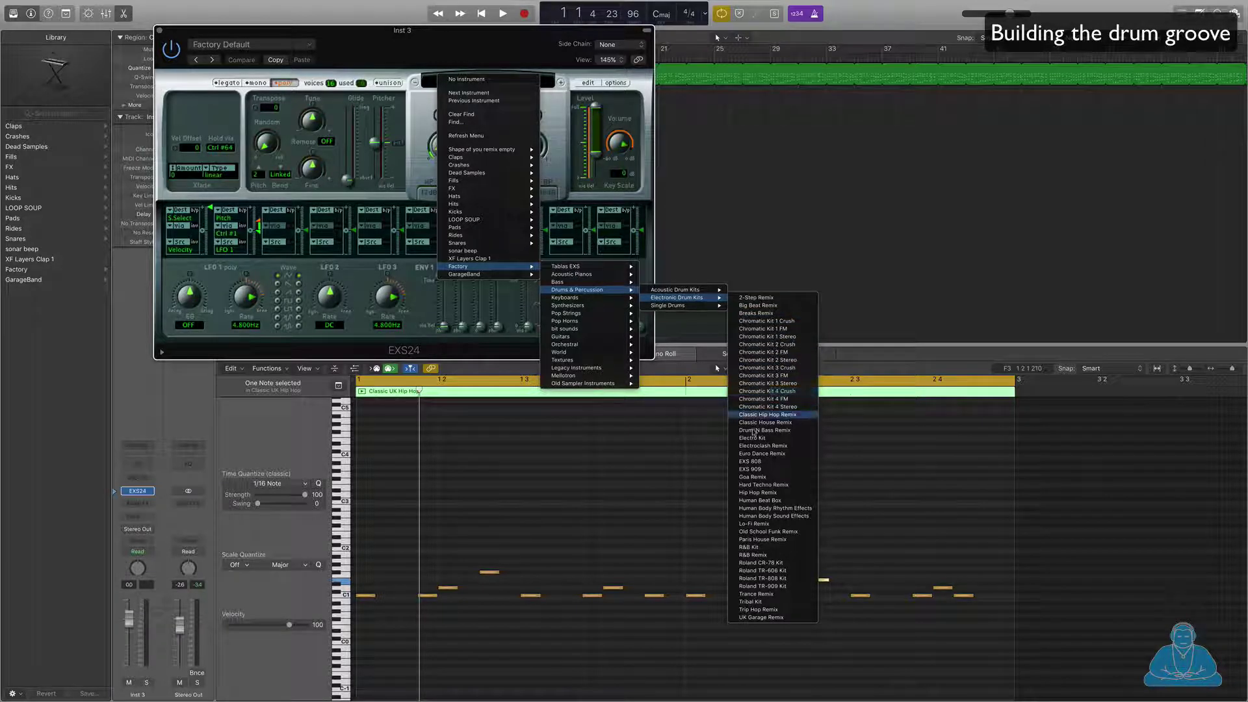
click(768, 587)
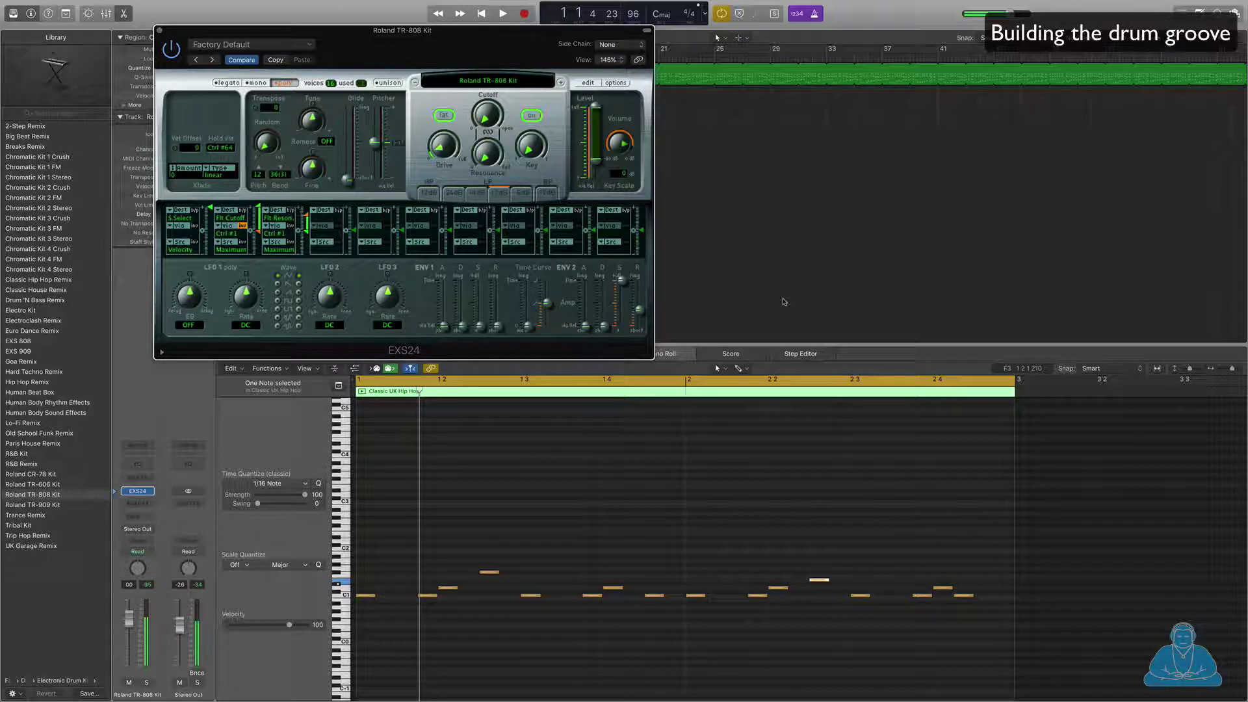
Step: Close the sampler window and record a two-bar drum part on the Roland TR-808 Kit track over the playing cycle
key(space)
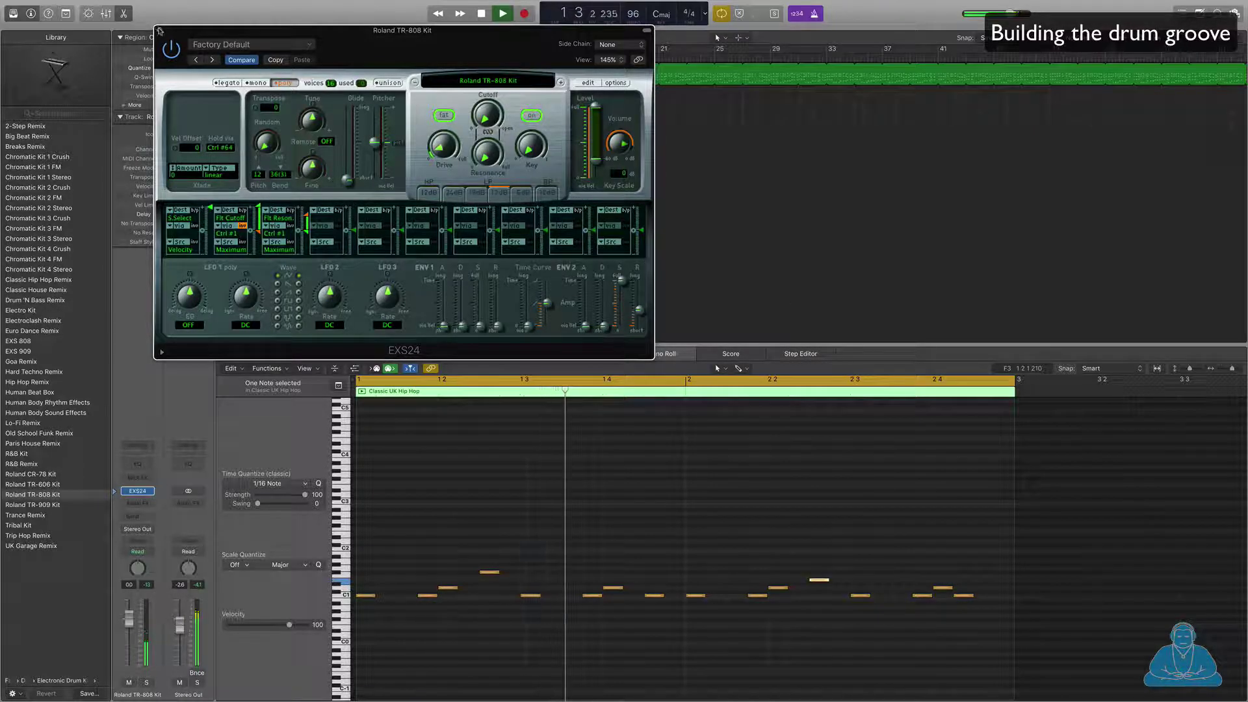
key(super+w)
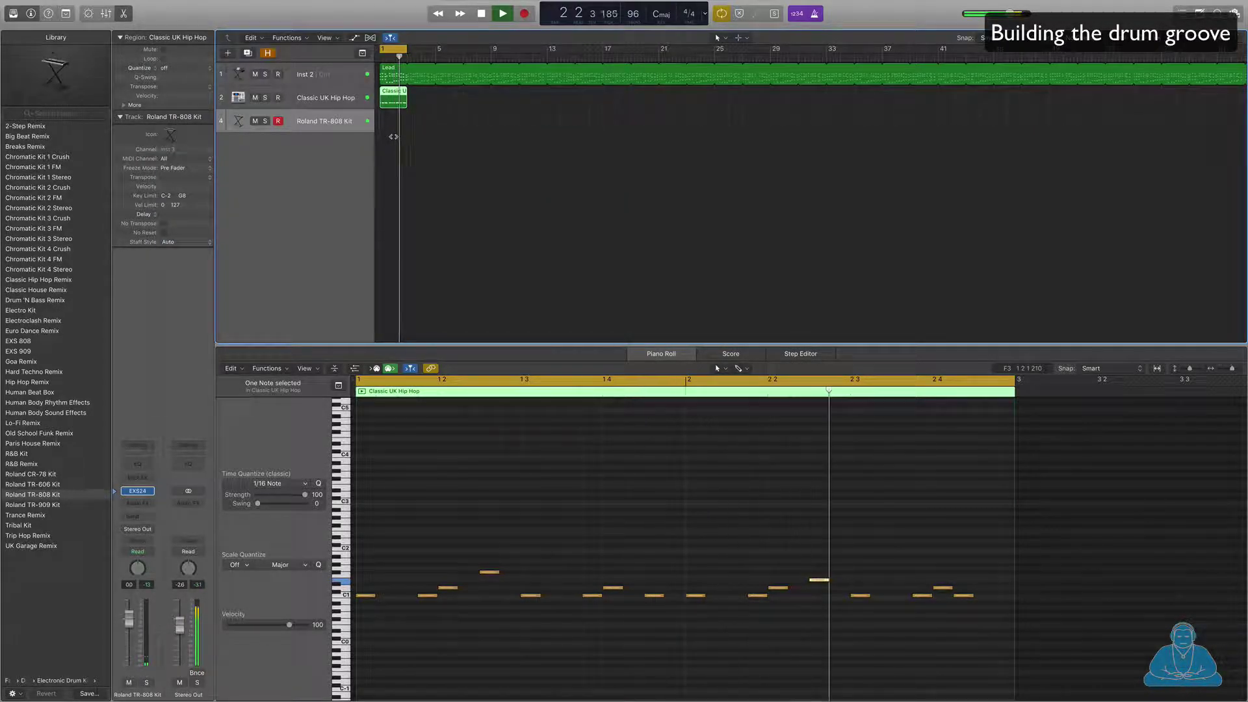
key(r)
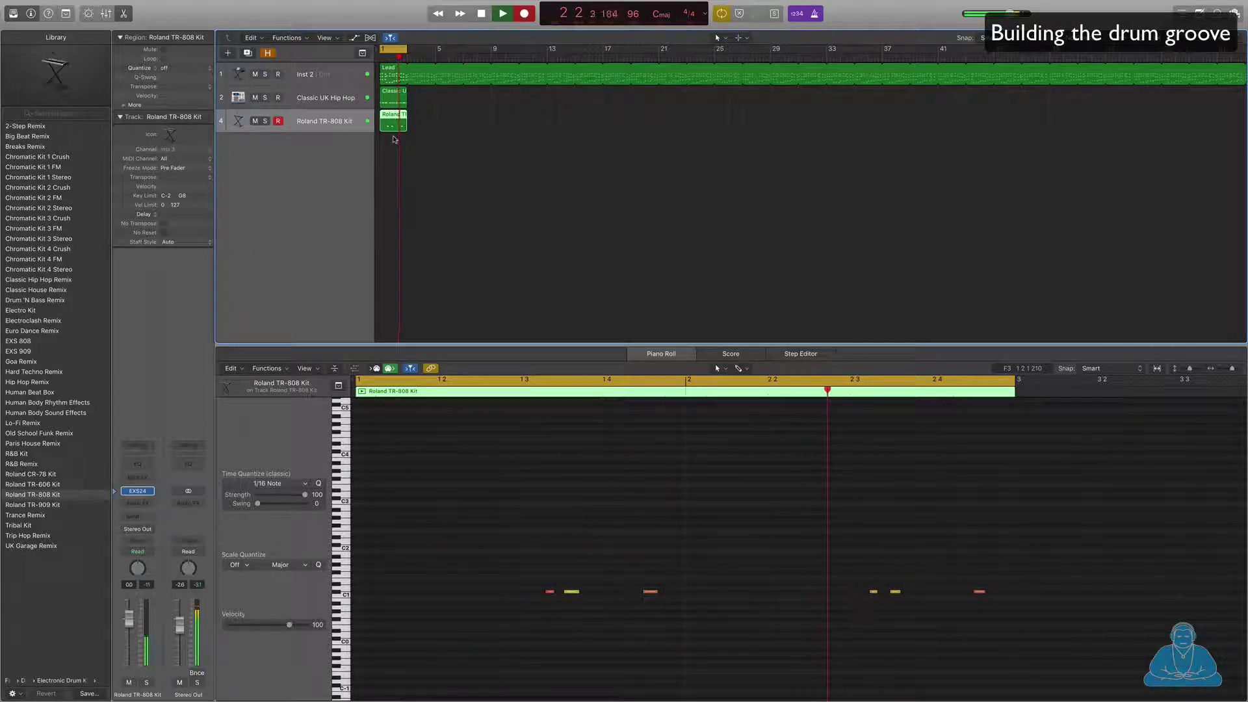
Step: Move the last TR-808 note of bar 1 slightly earlier and quantize all the track's notes to 1/16 Note
drag(654, 592, 641, 591)
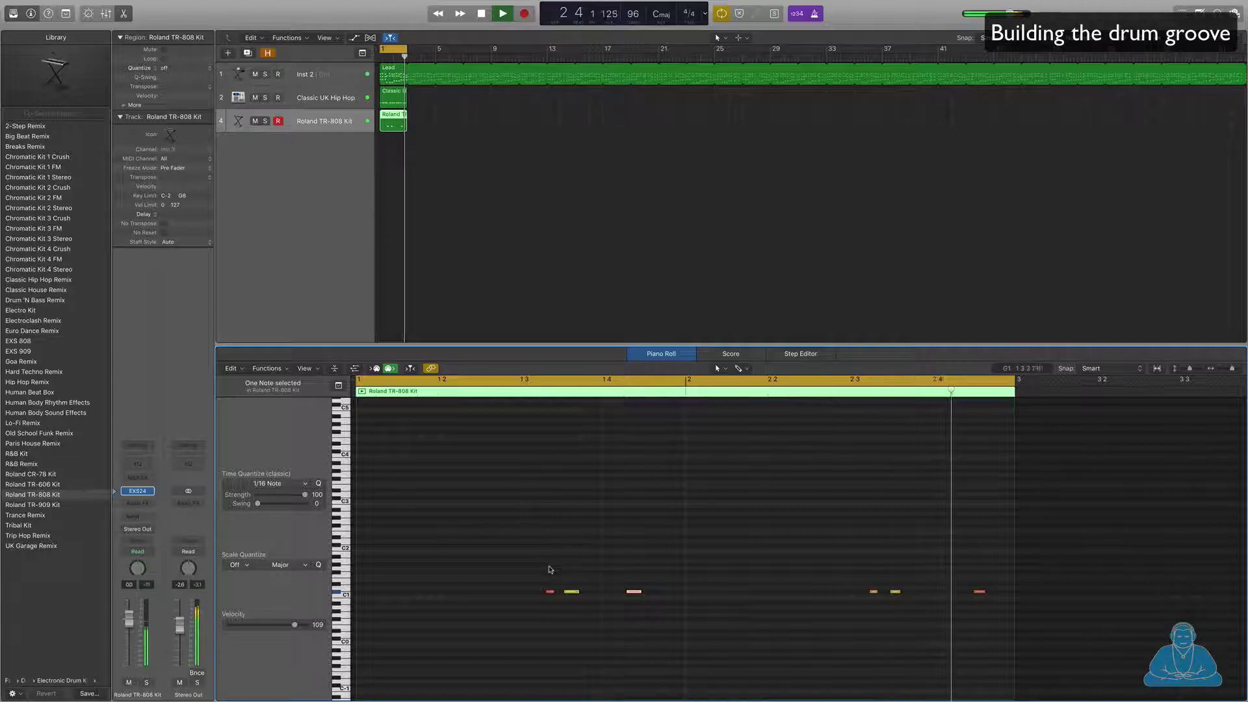
drag(543, 565, 1012, 653)
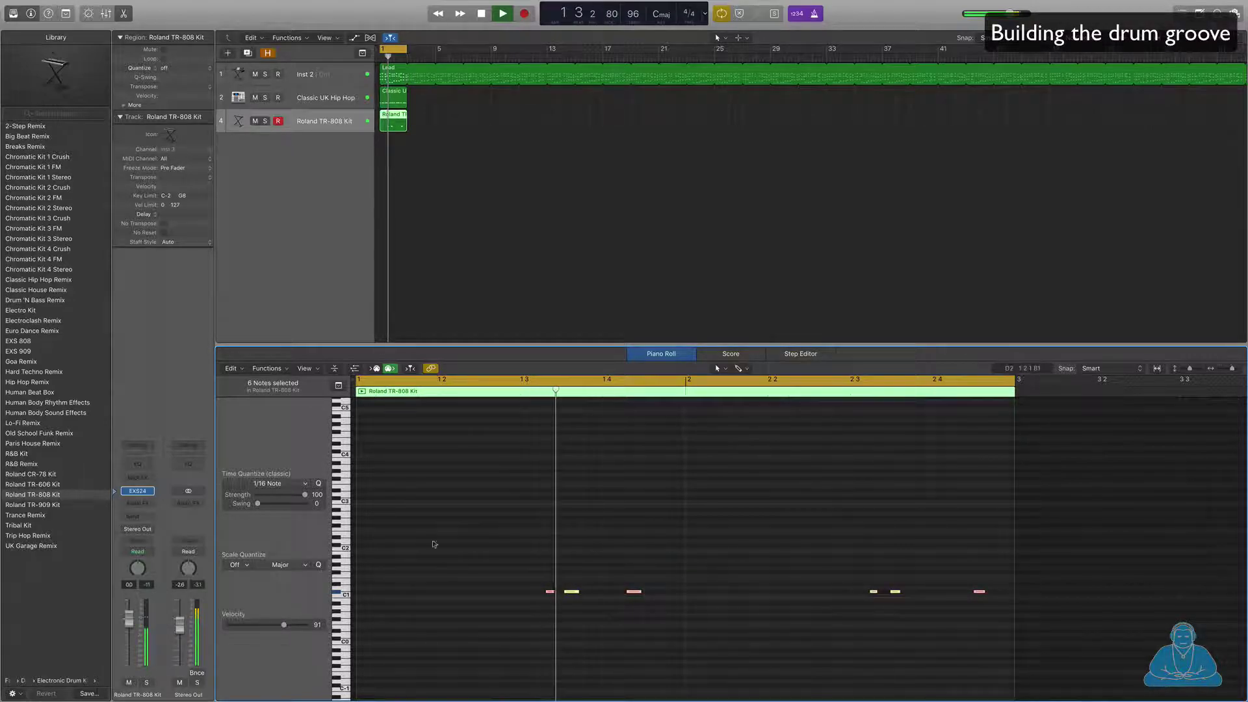
click(318, 484)
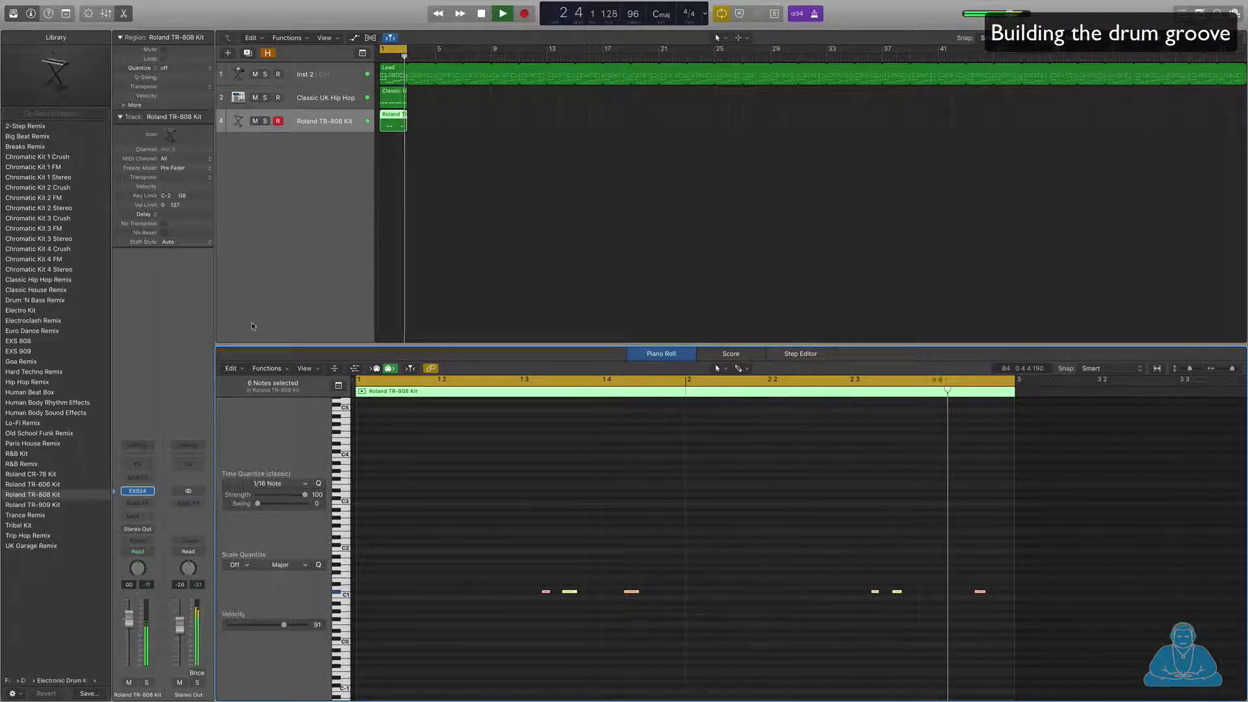
Step: Create another instrument track with Ultrabeat below the TR-808 track and load the Epic Electro drum kit
double_click(308, 148)
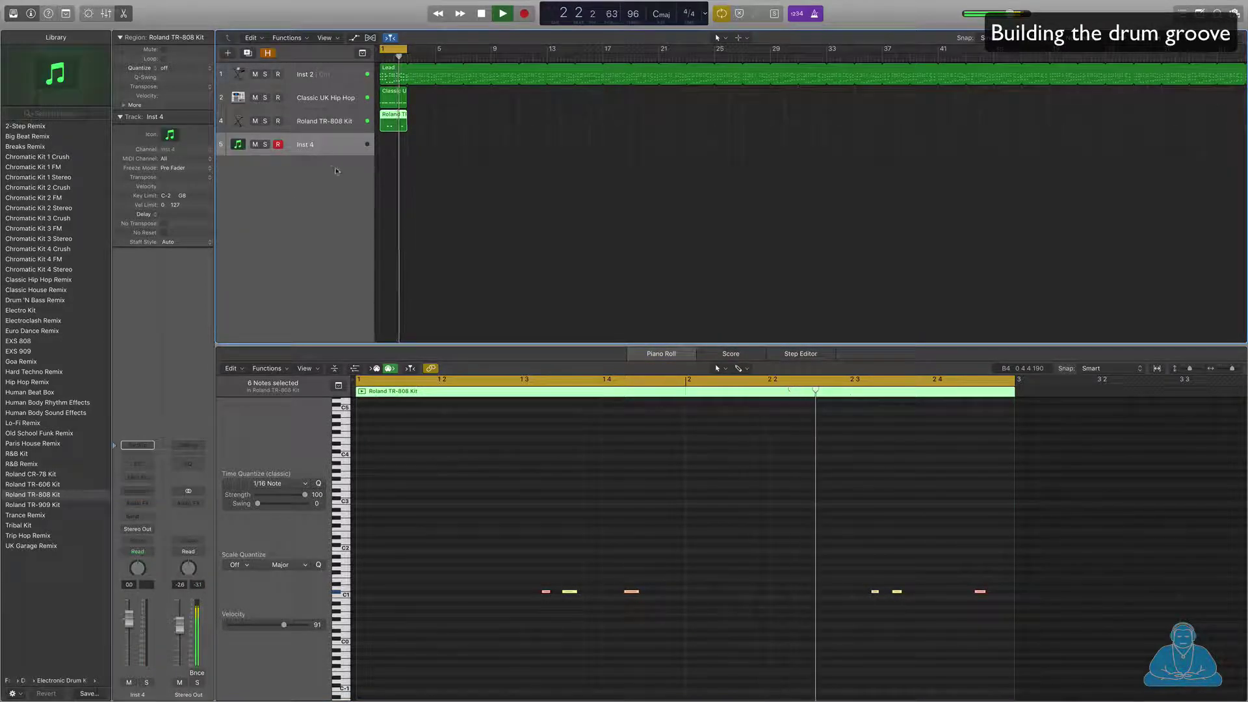
click(150, 495)
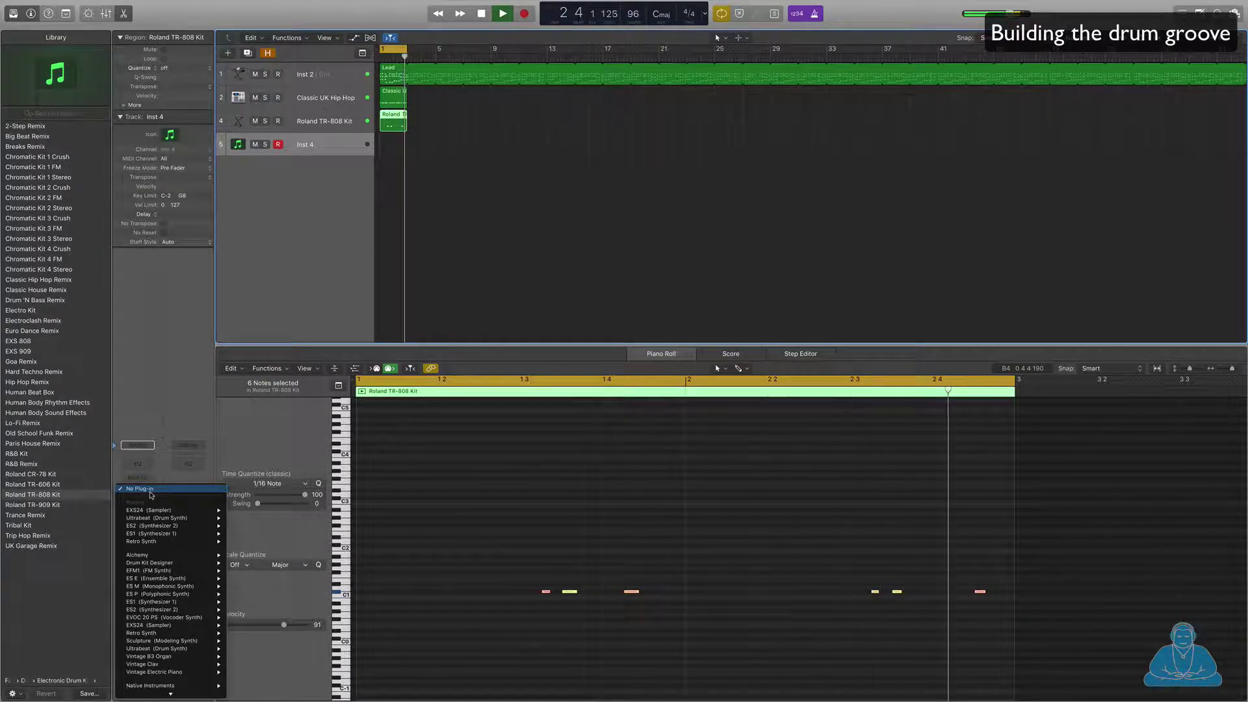
click(319, 336)
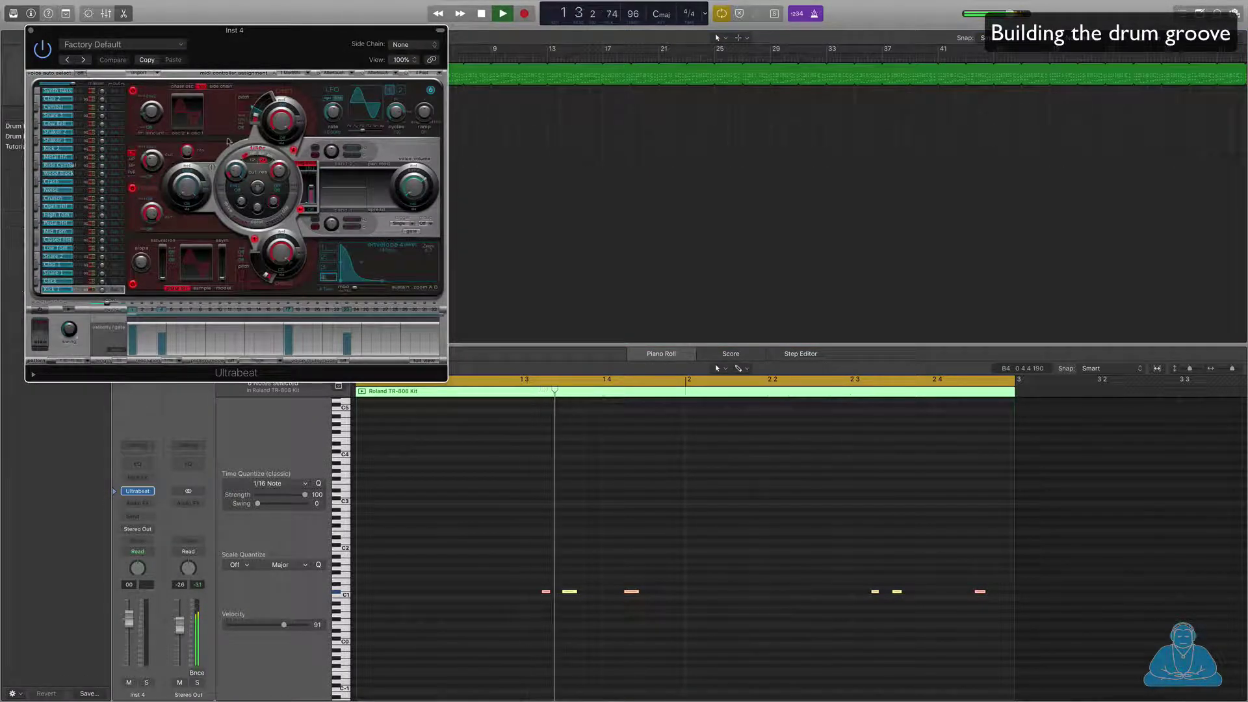
click(175, 45)
mouse_move(126, 206)
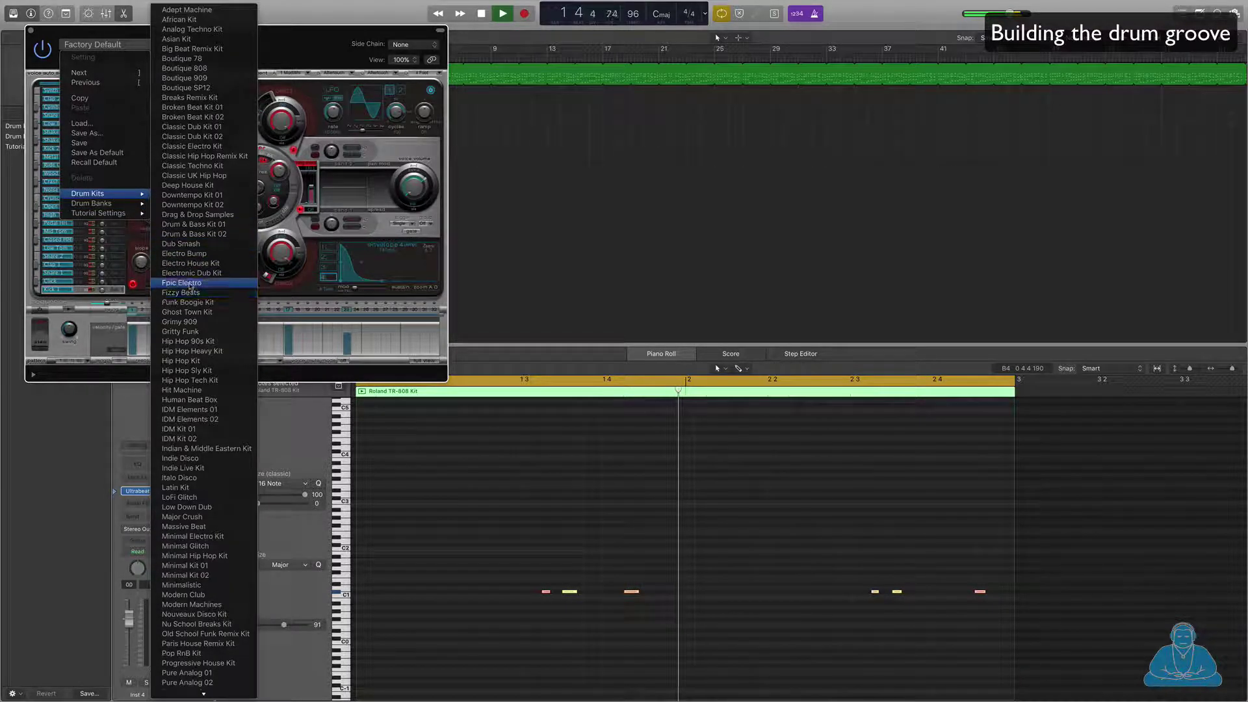
click(275, 306)
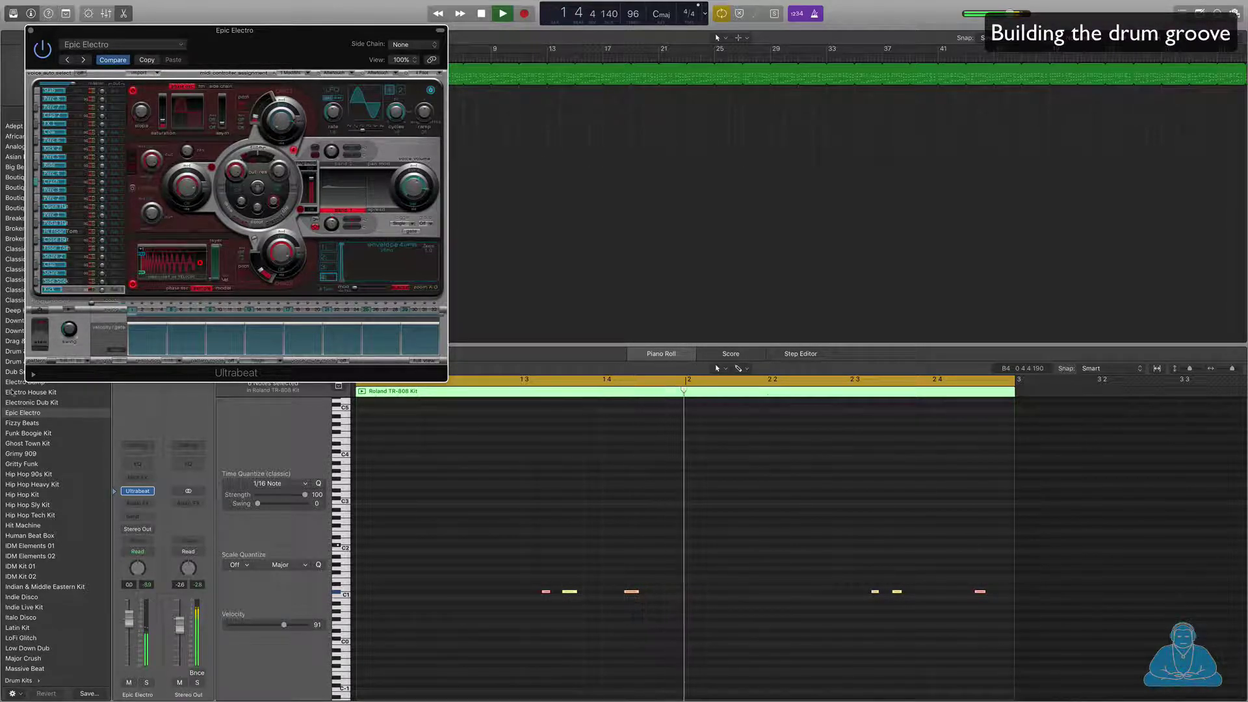
Step: Lower the Epic Electro track's volume to about -5.6 dB and record a two-note part on it over the cycle
drag(130, 623, 129, 658)
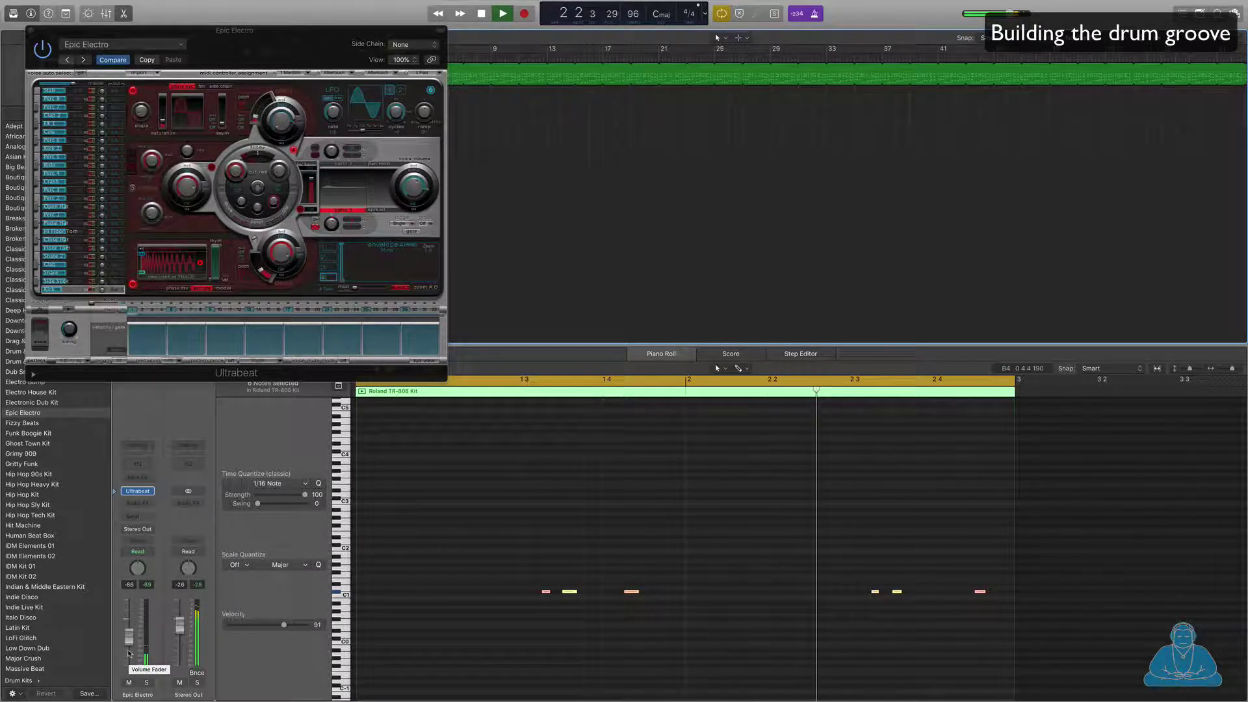
drag(127, 654, 131, 638)
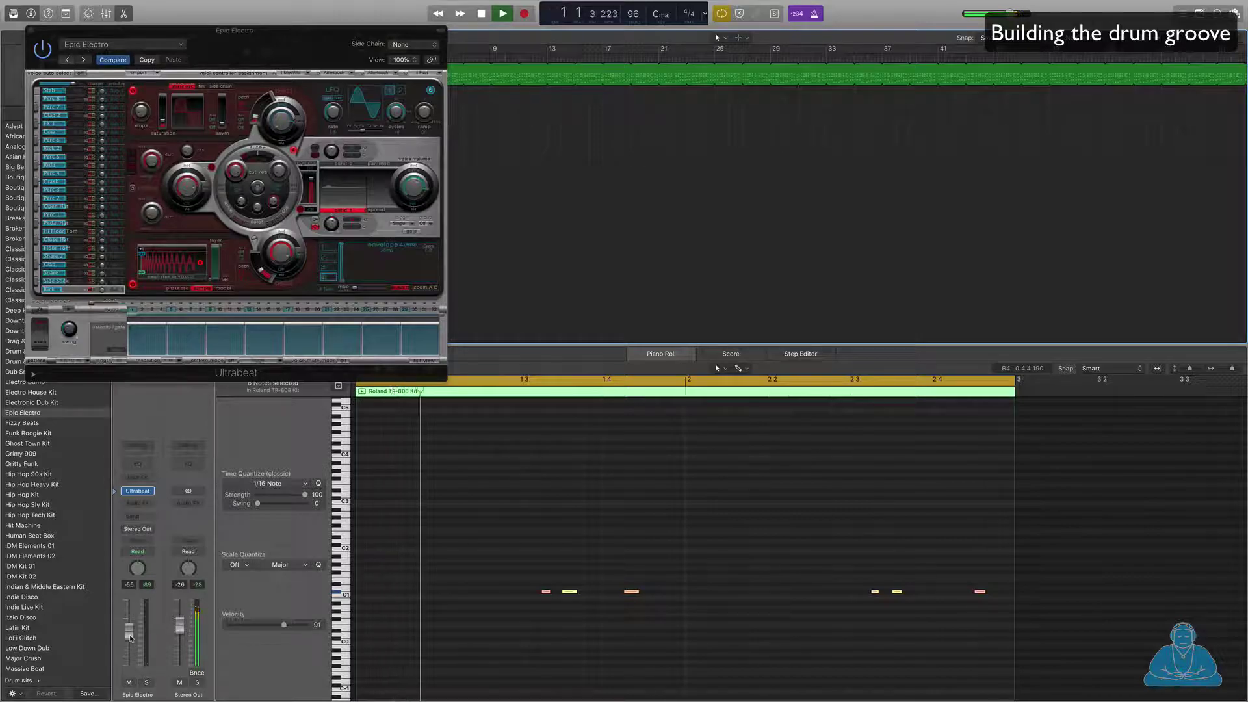
click(31, 30)
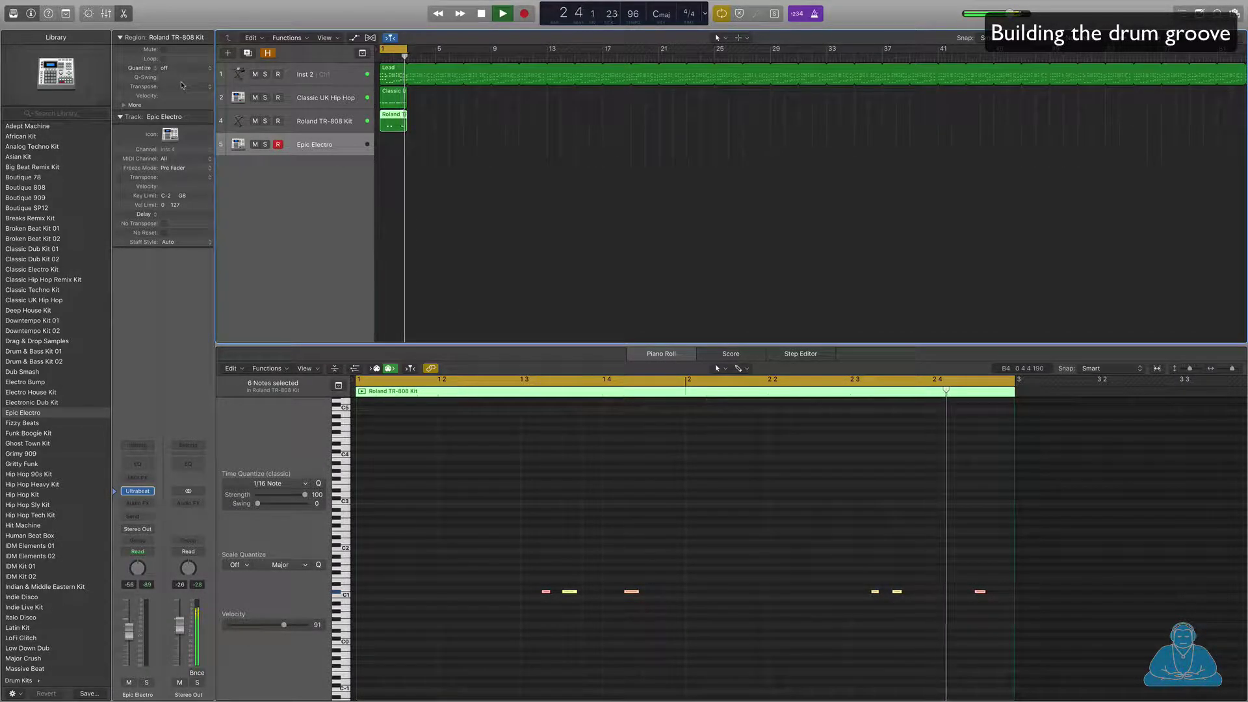
key(r)
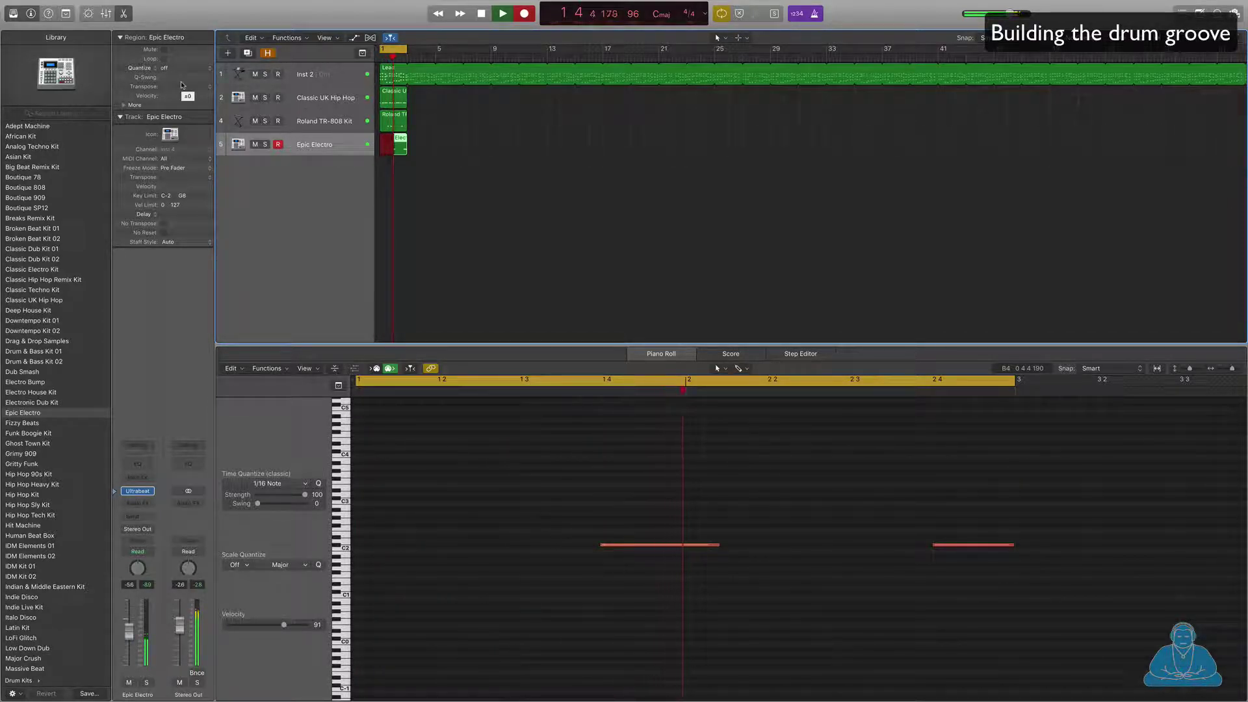
key(shift+r)
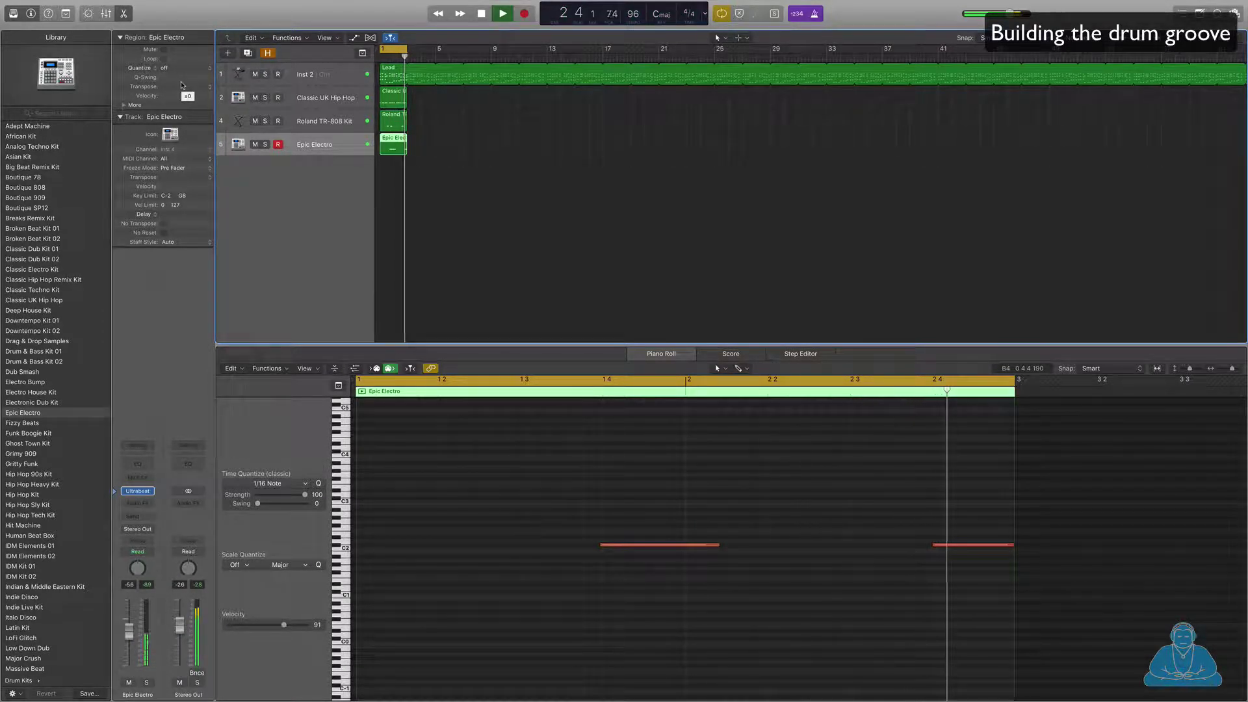
Step: Quantize the two Epic Electro notes to 1/16 Note and stop playback
click(318, 484)
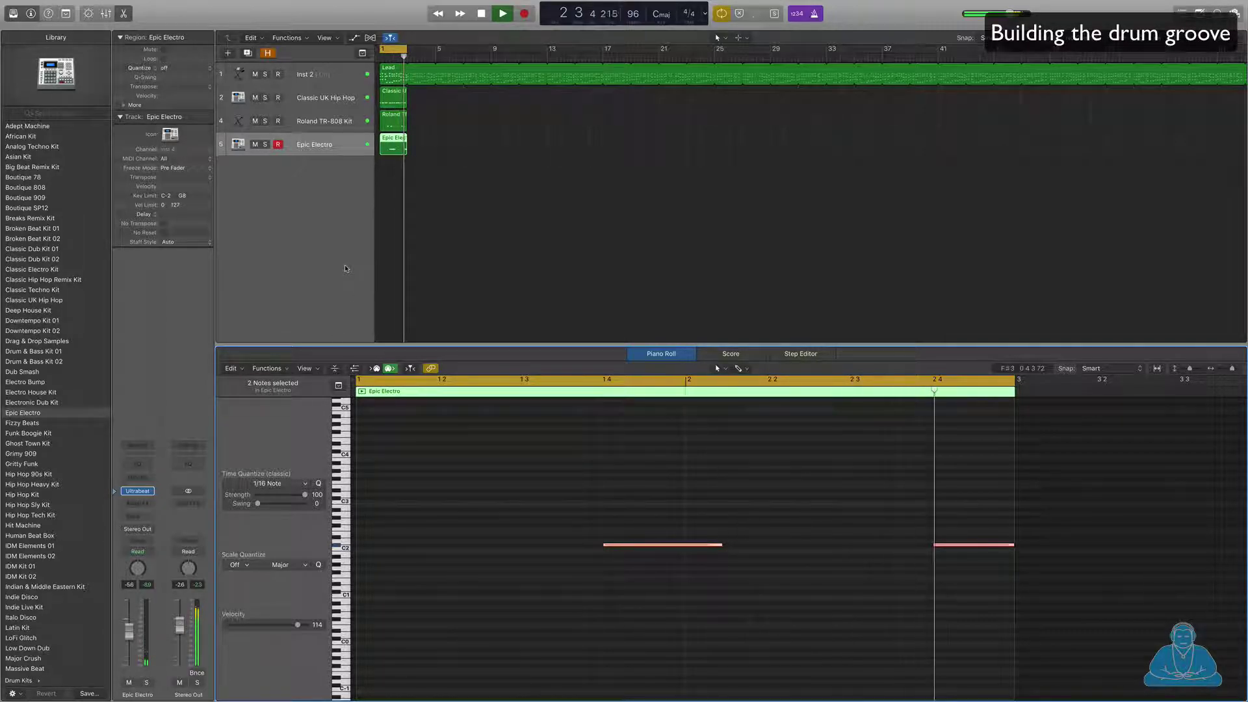
key(space)
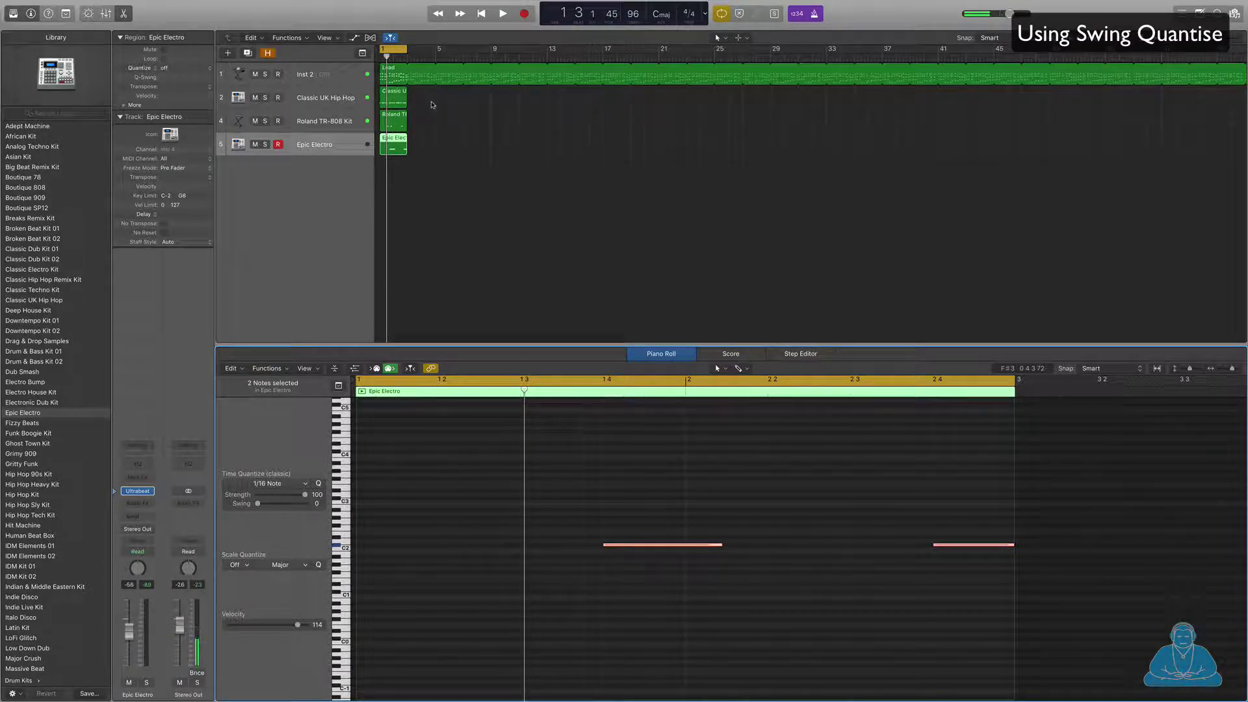
Step: Quantize all notes of the three drum regions to 1/16 Swing C after auditioning them with 1/16 Swing D
drag(432, 104, 458, 148)
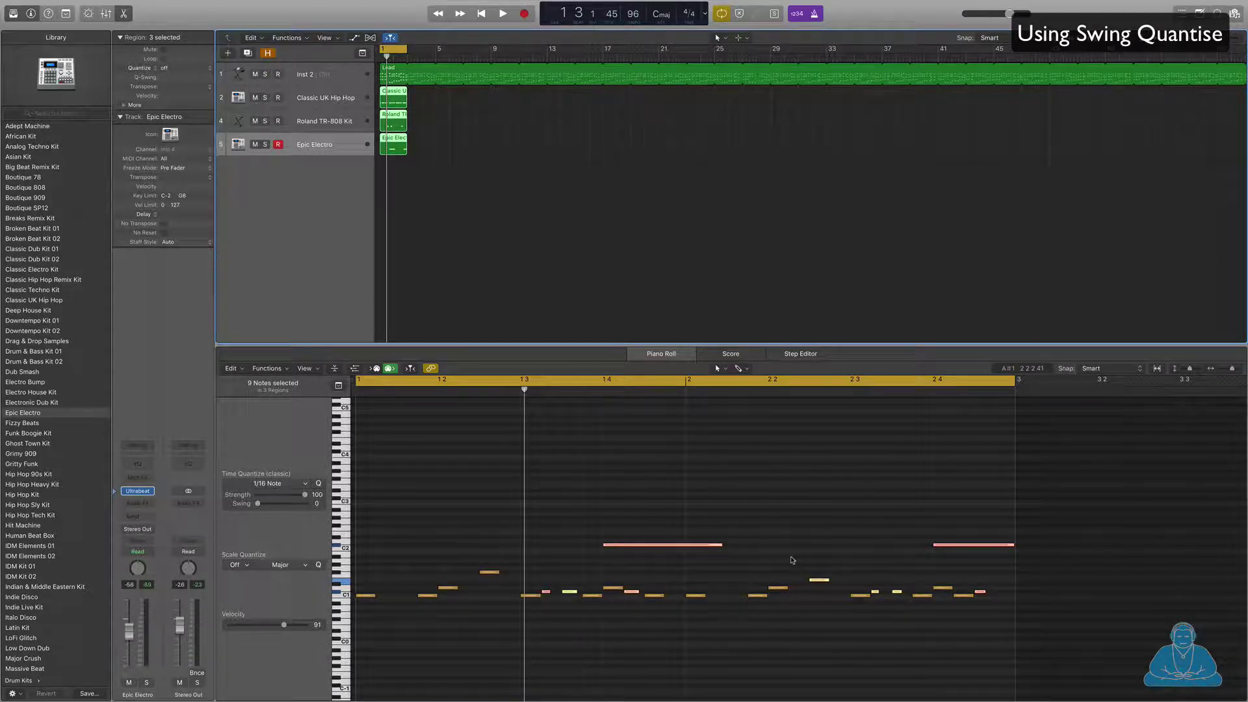
drag(362, 489, 997, 650)
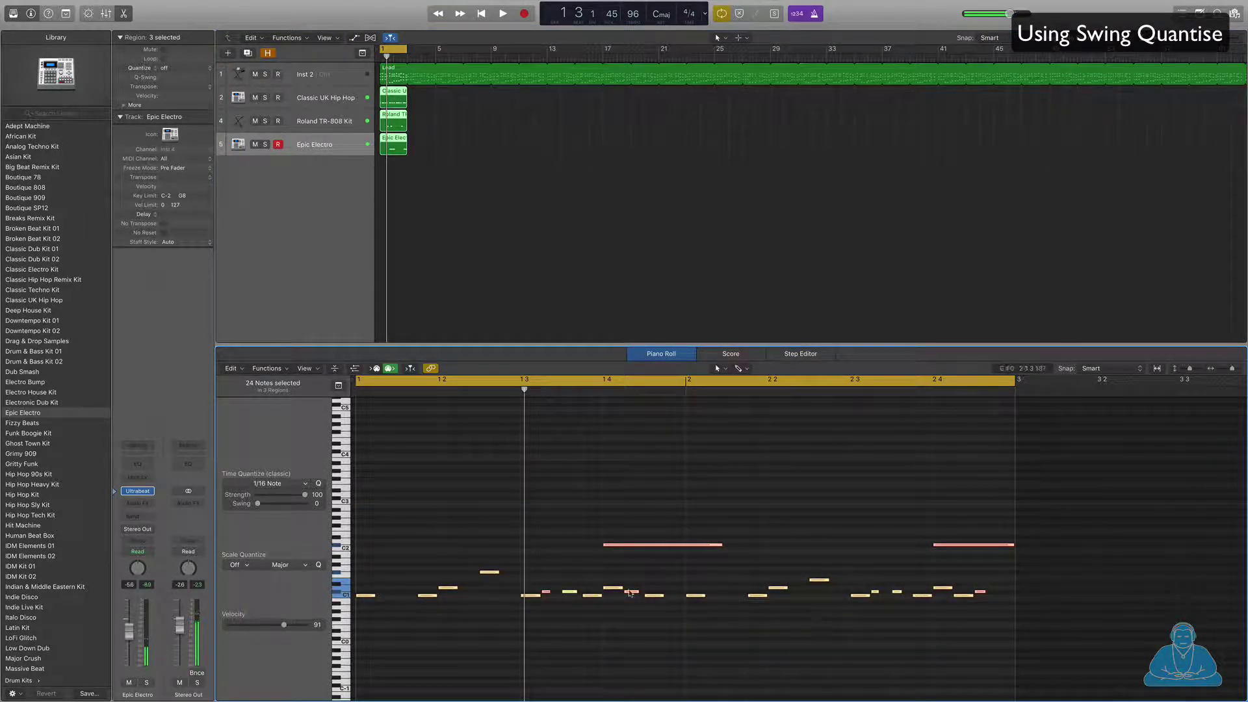
click(305, 485)
scroll(267, 679, down, 3)
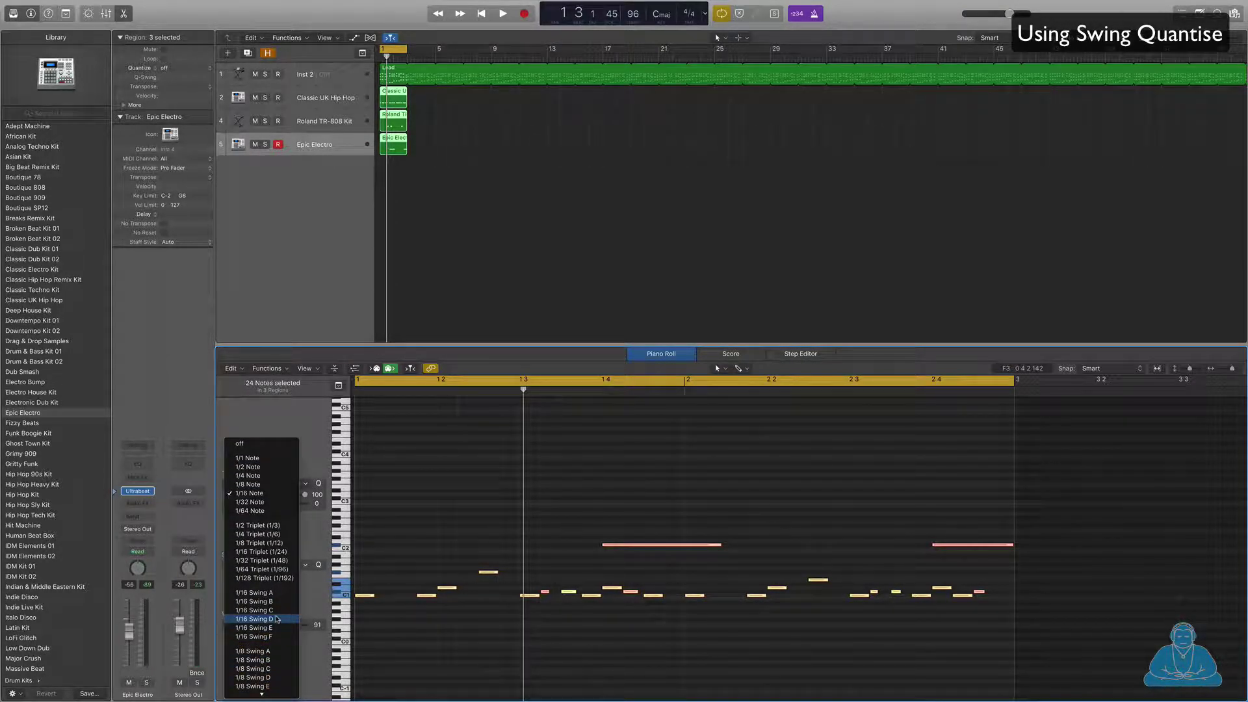
click(277, 619)
key(space)
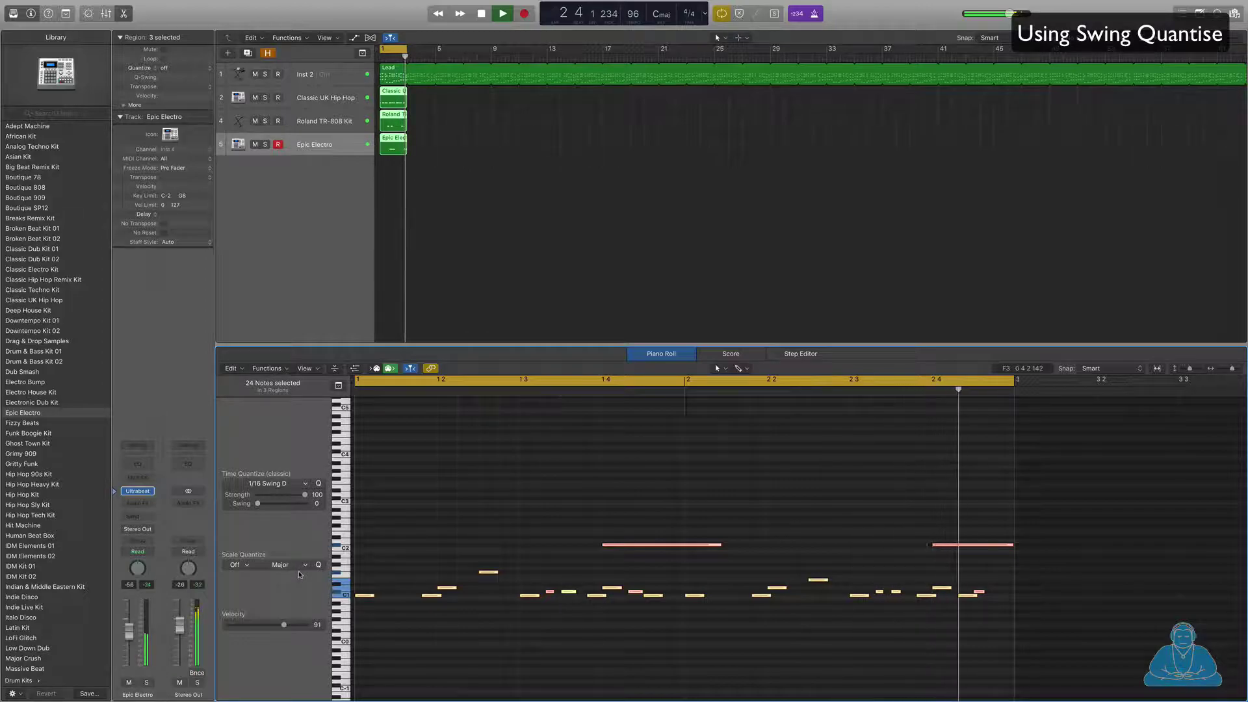
click(279, 484)
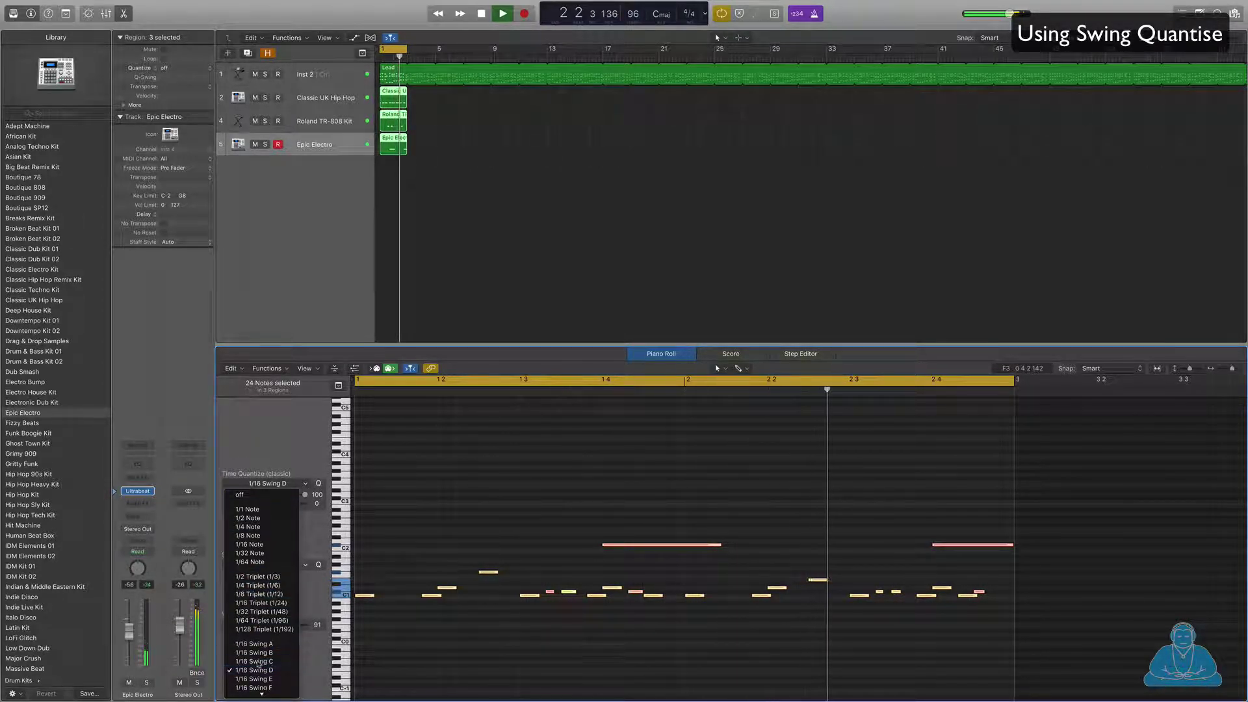
click(256, 661)
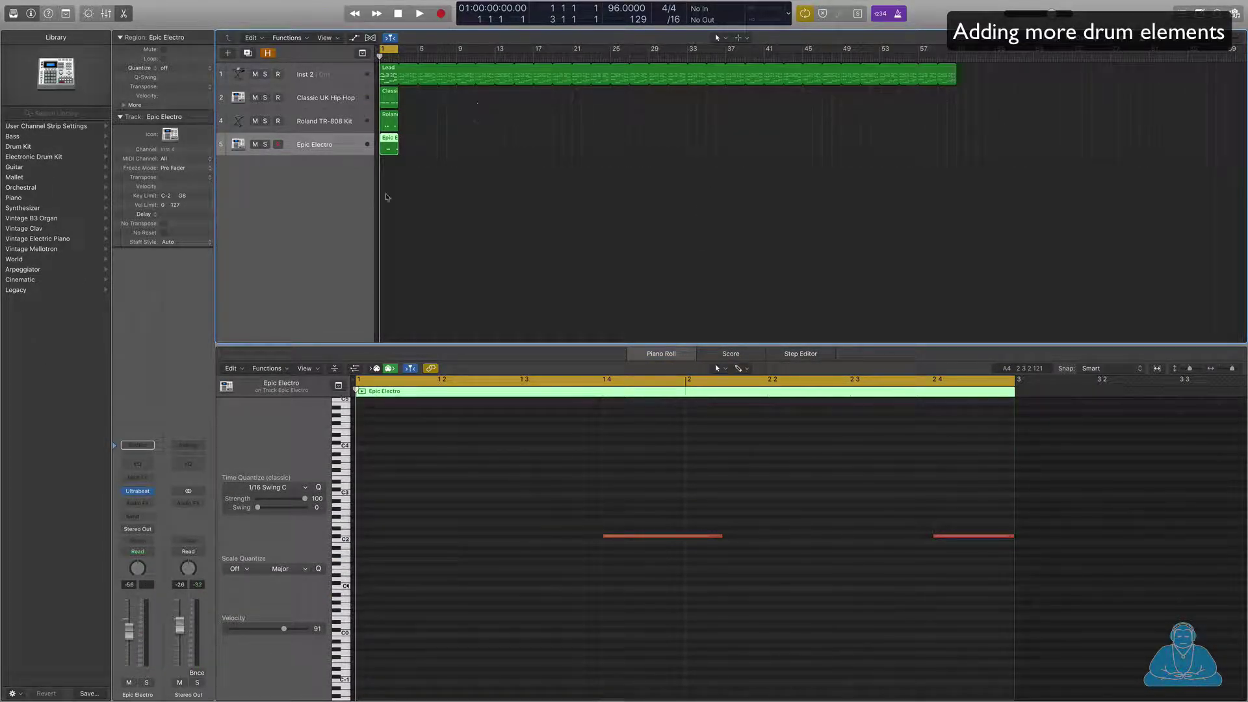
Step: Create an instrument track with Ultrabeat below Epic Electro, load the Kick Bank drum bank, and audition one of its kicks
double_click(306, 166)
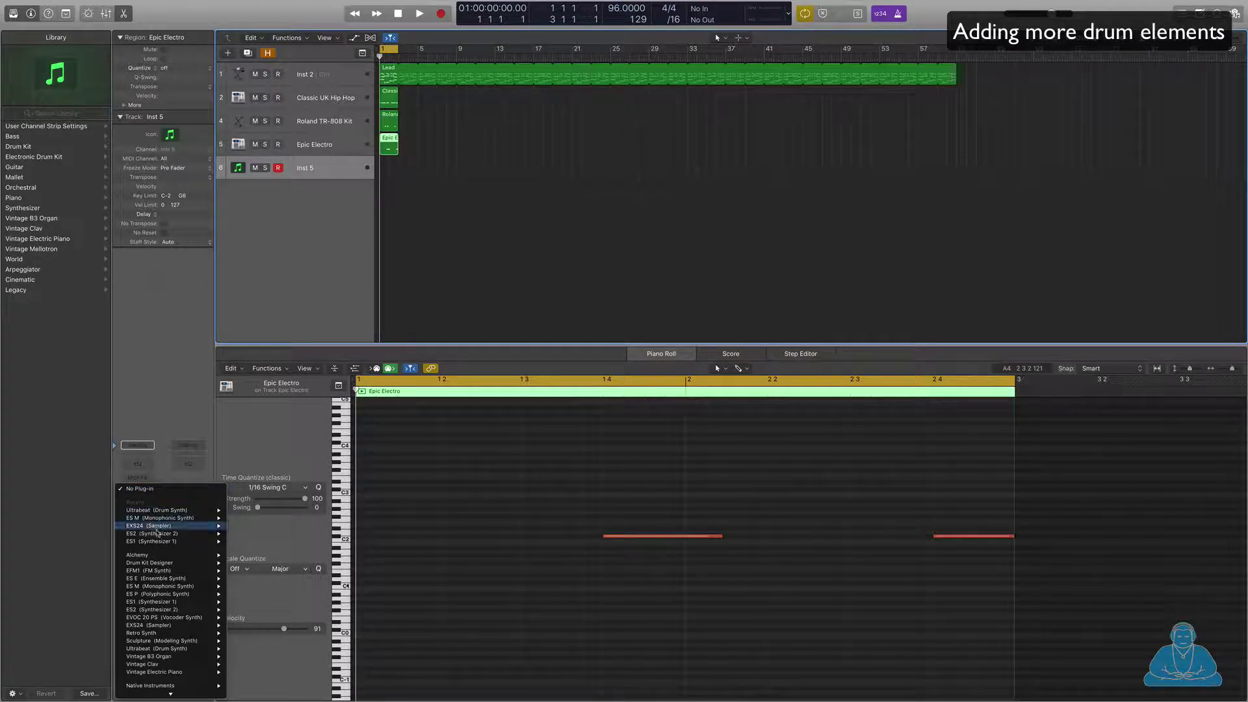
click(247, 649)
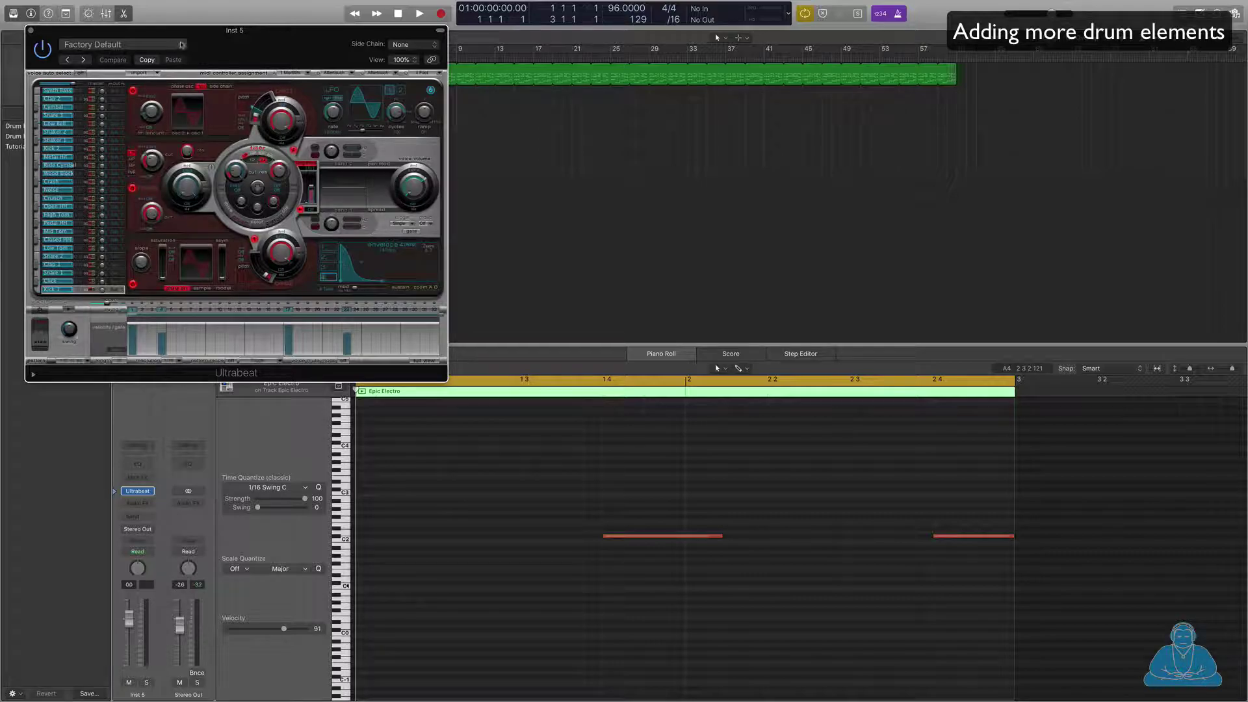
click(180, 46)
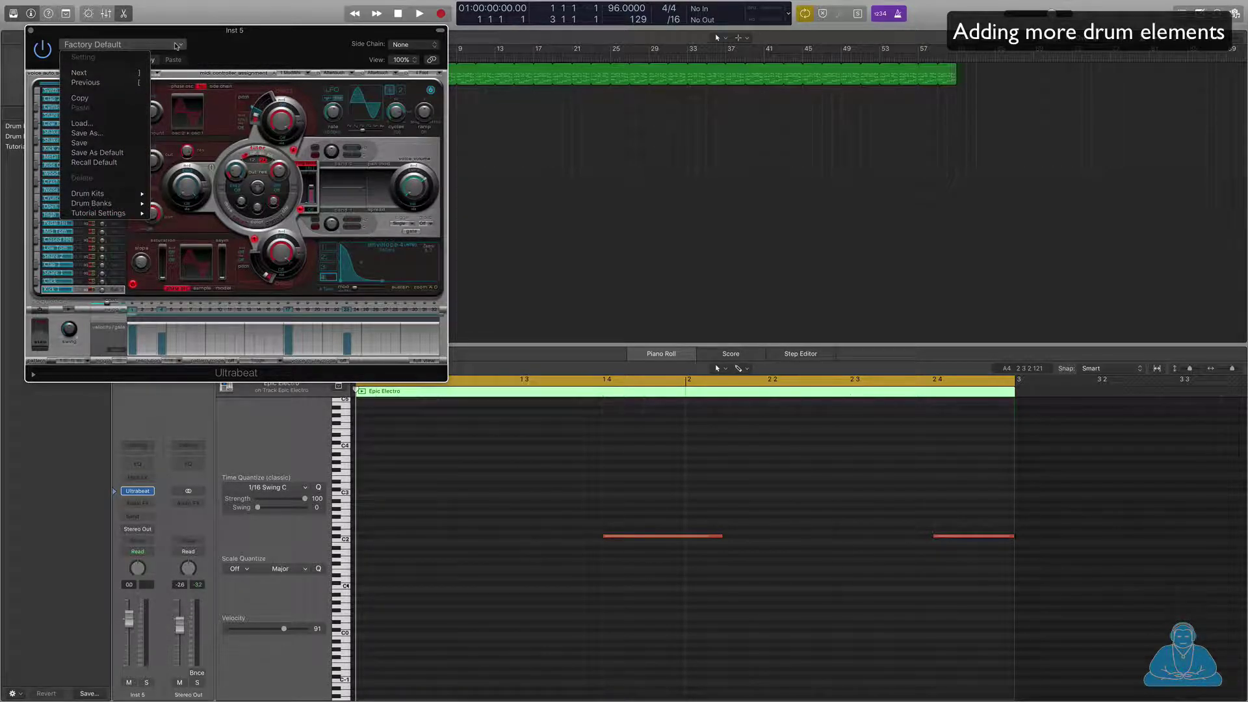
mouse_move(111, 203)
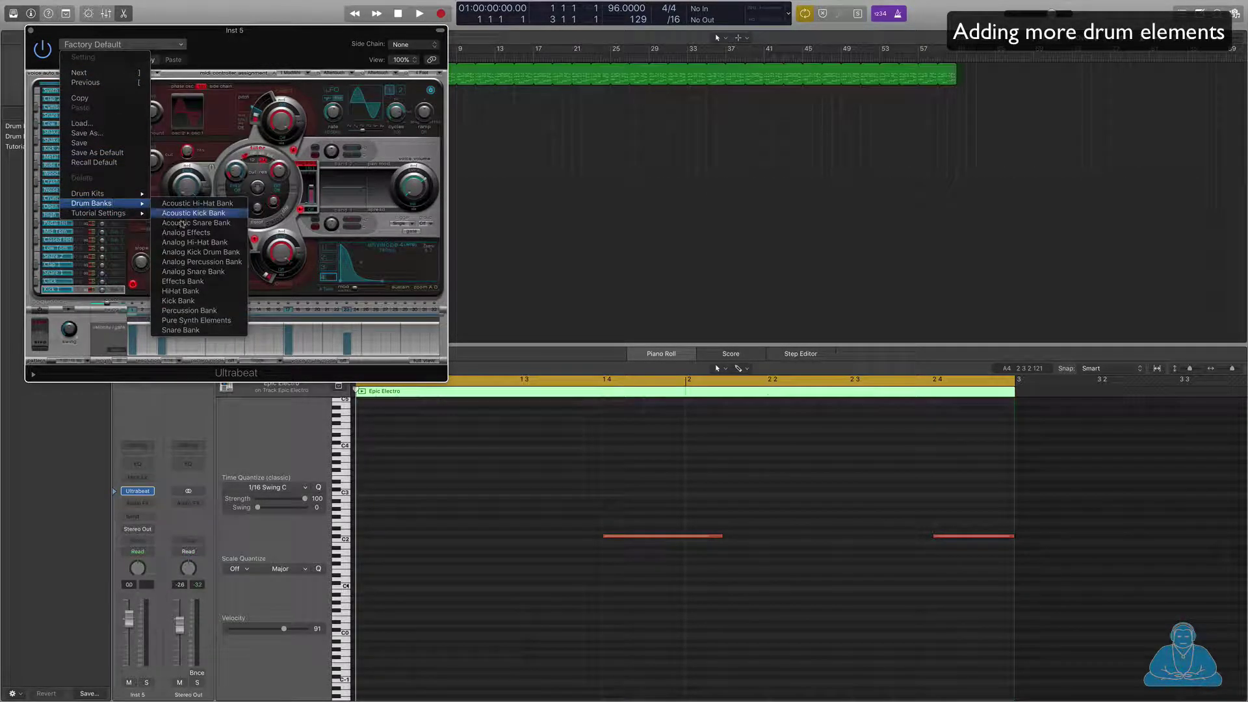
click(212, 302)
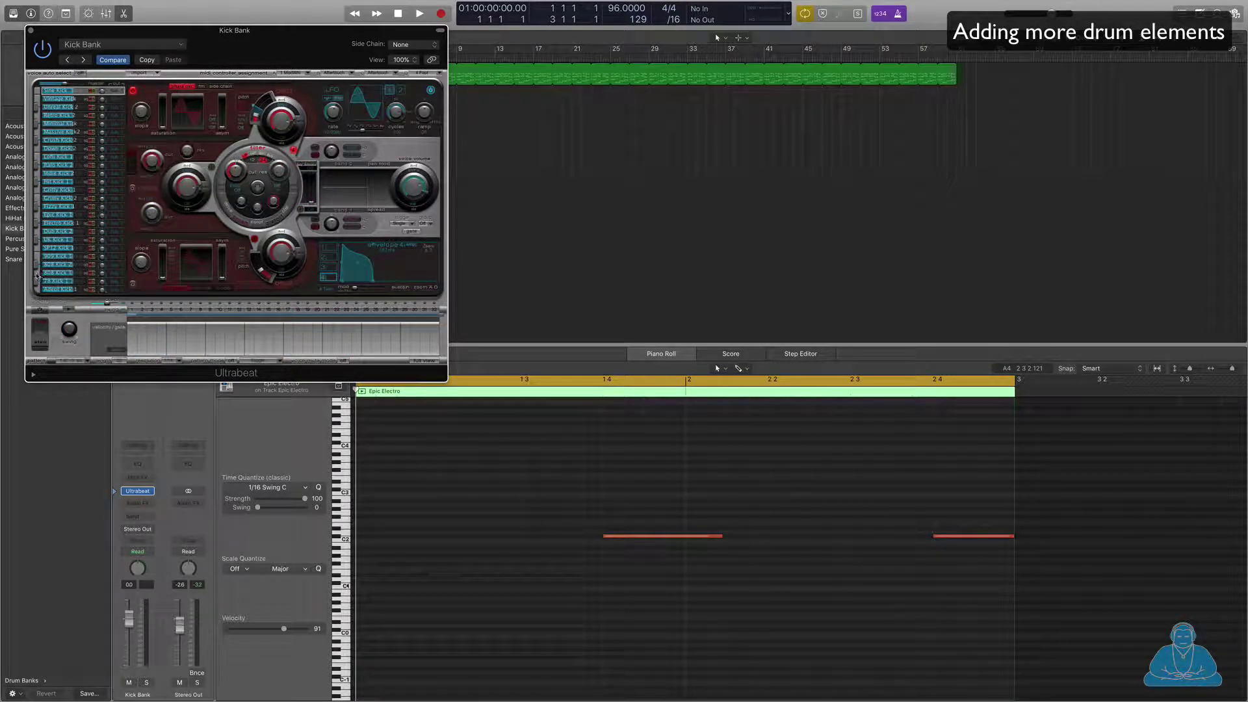
click(35, 268)
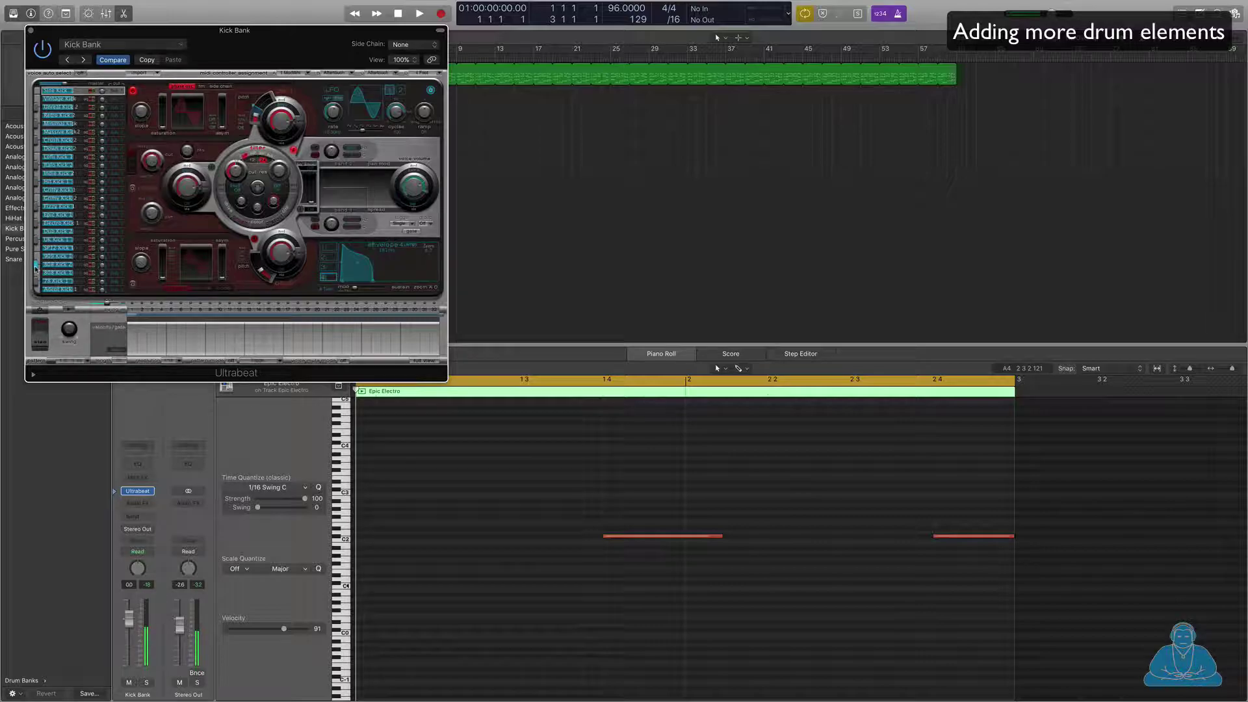
click(29, 30)
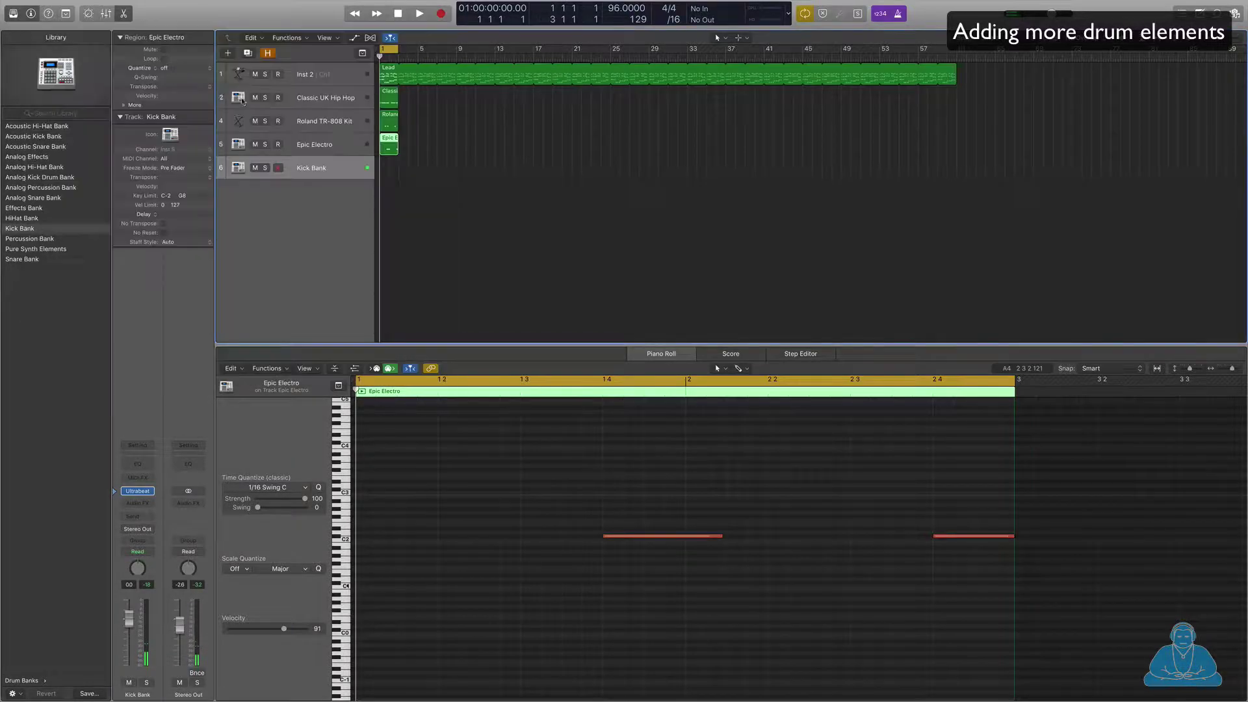
Step: Record a three-note kick part on the Kick Bank track over the playing two-bar cycle
click(562, 216)
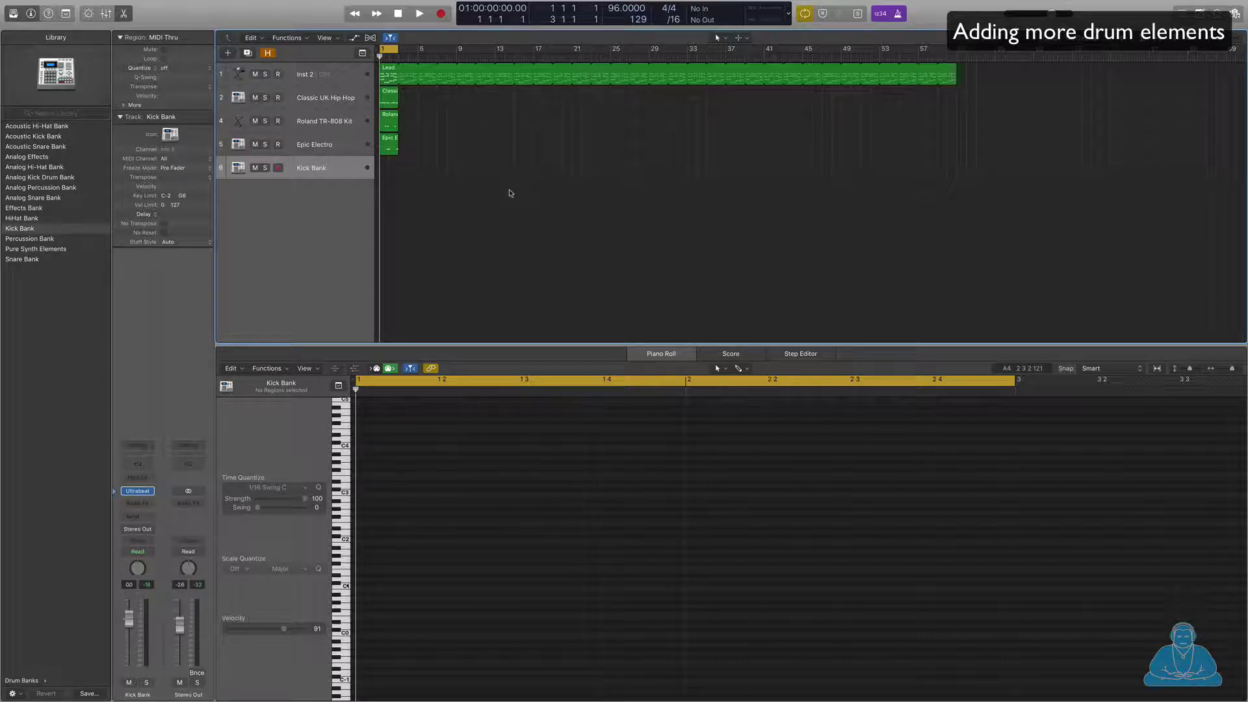
key(space)
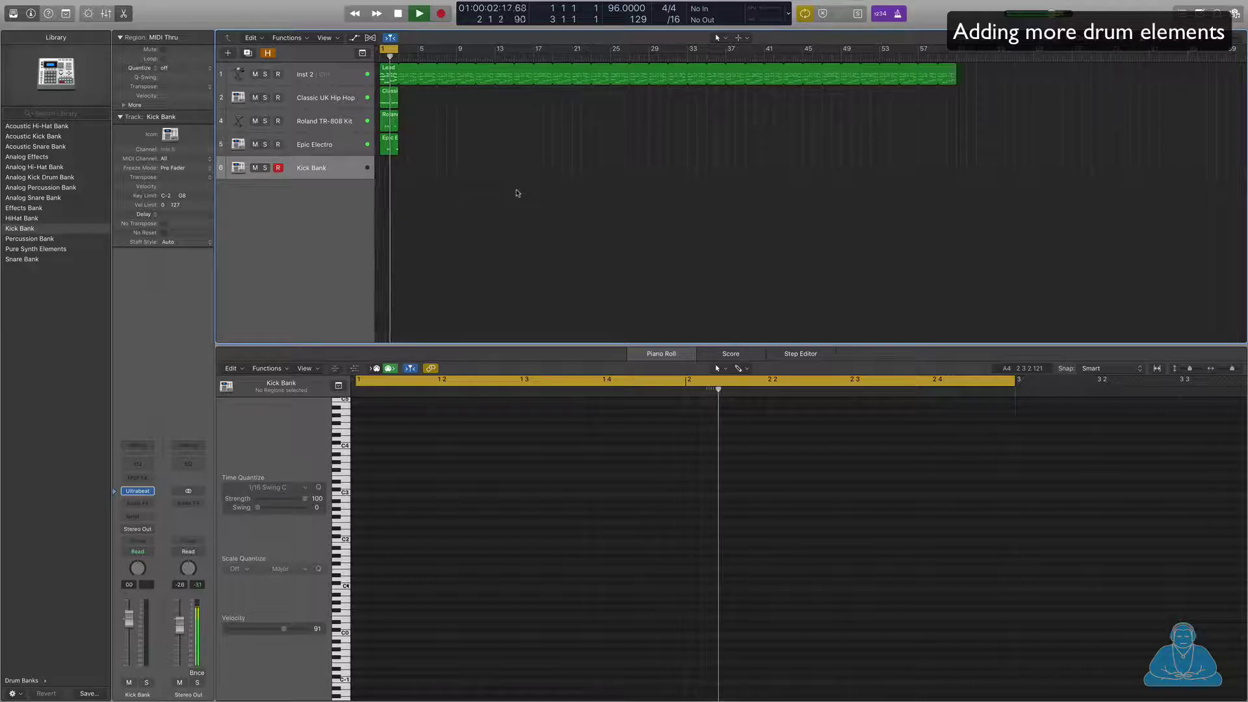
key(r)
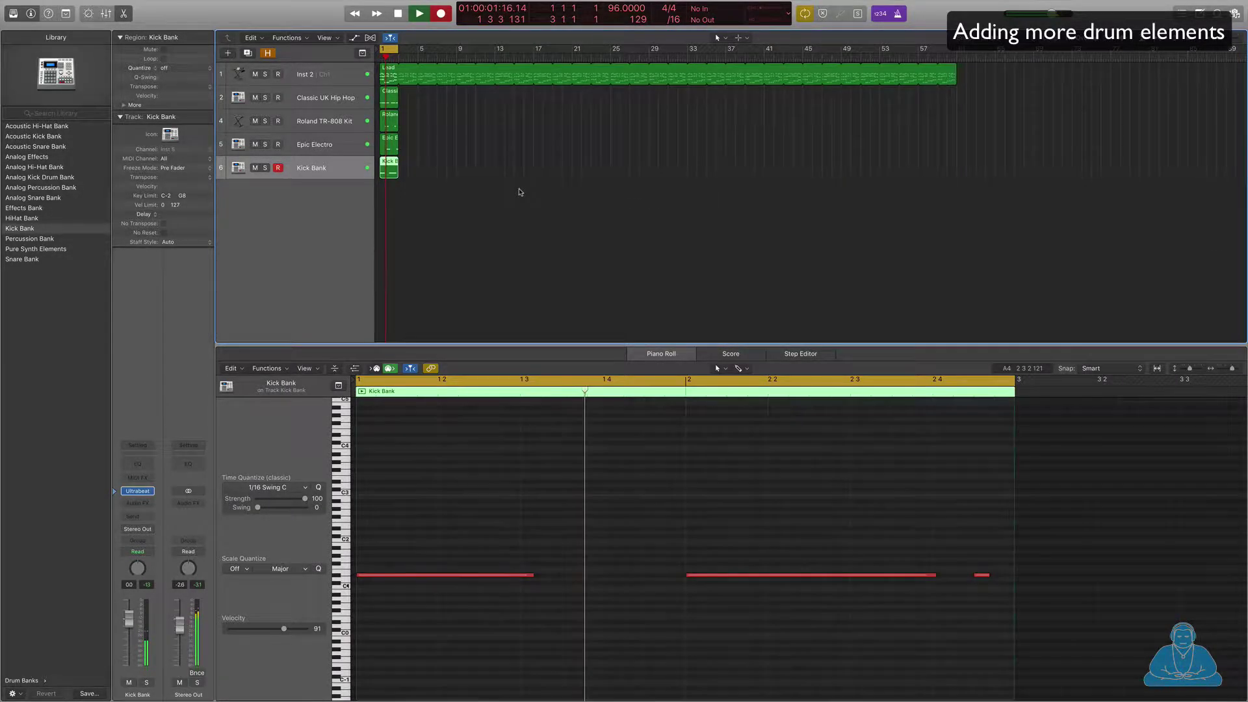
key(space)
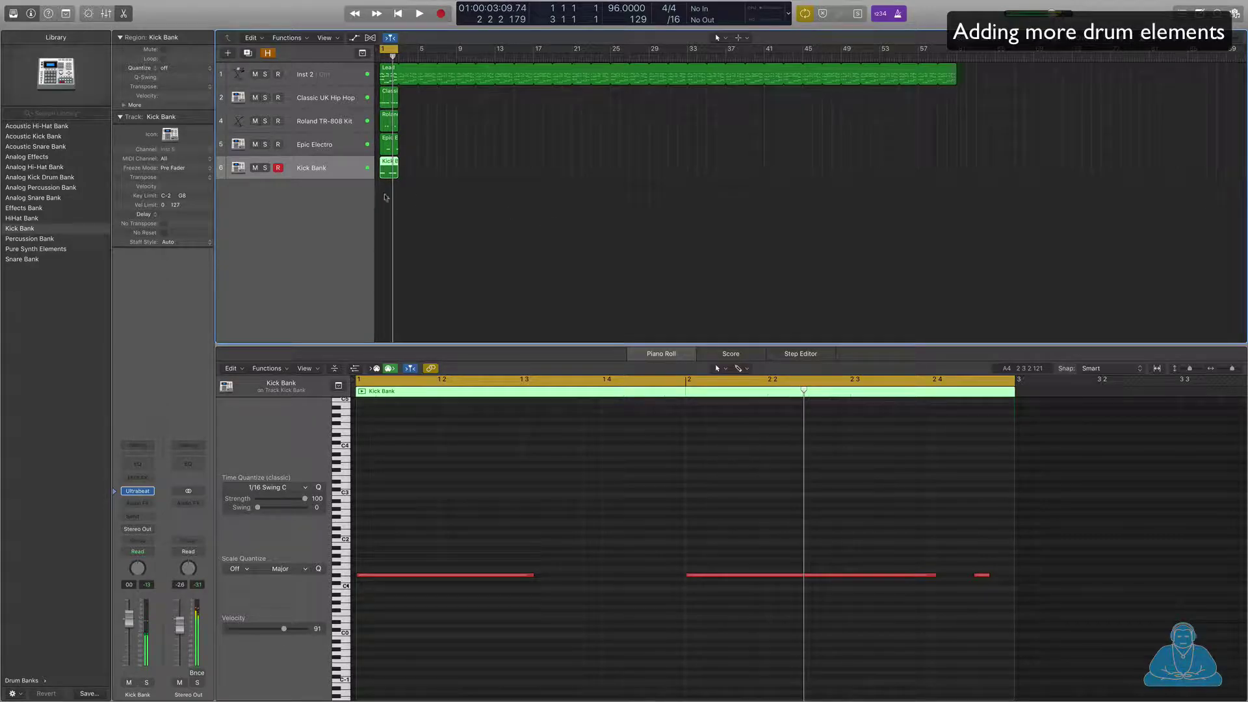
Step: Quantize all notes of the Kick Bank region to 1/16 Note
click(412, 518)
key(super+a)
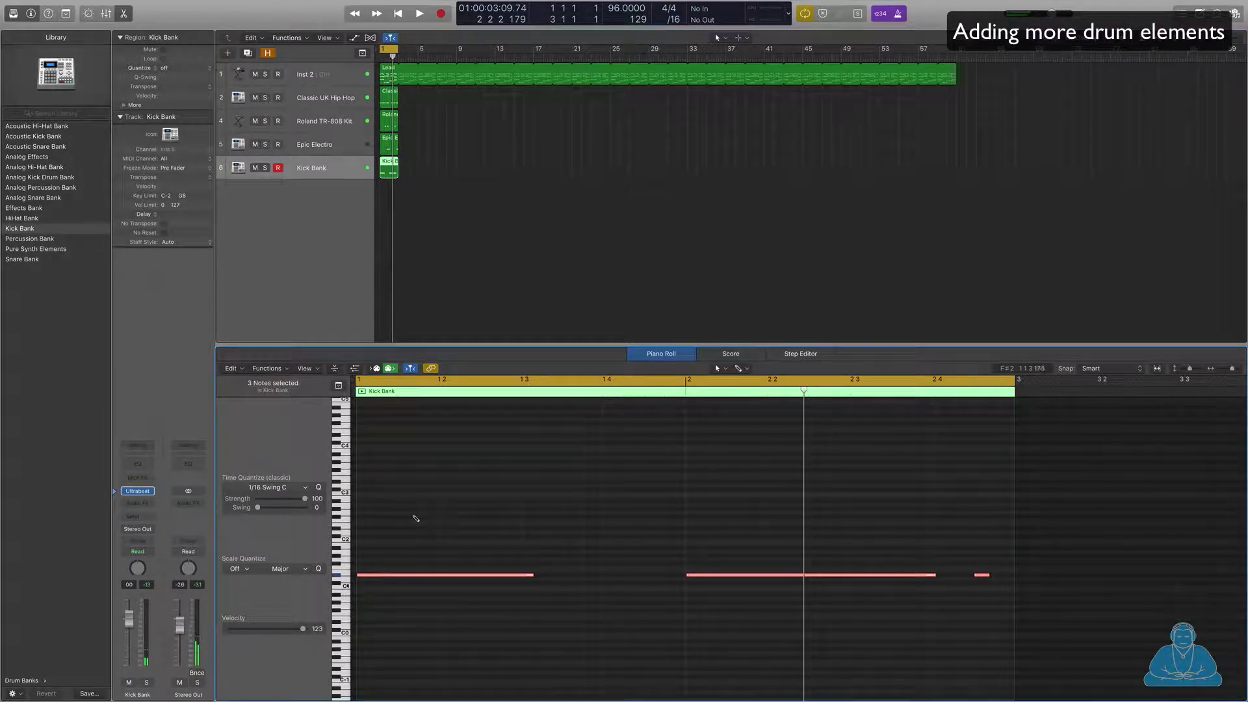
click(301, 488)
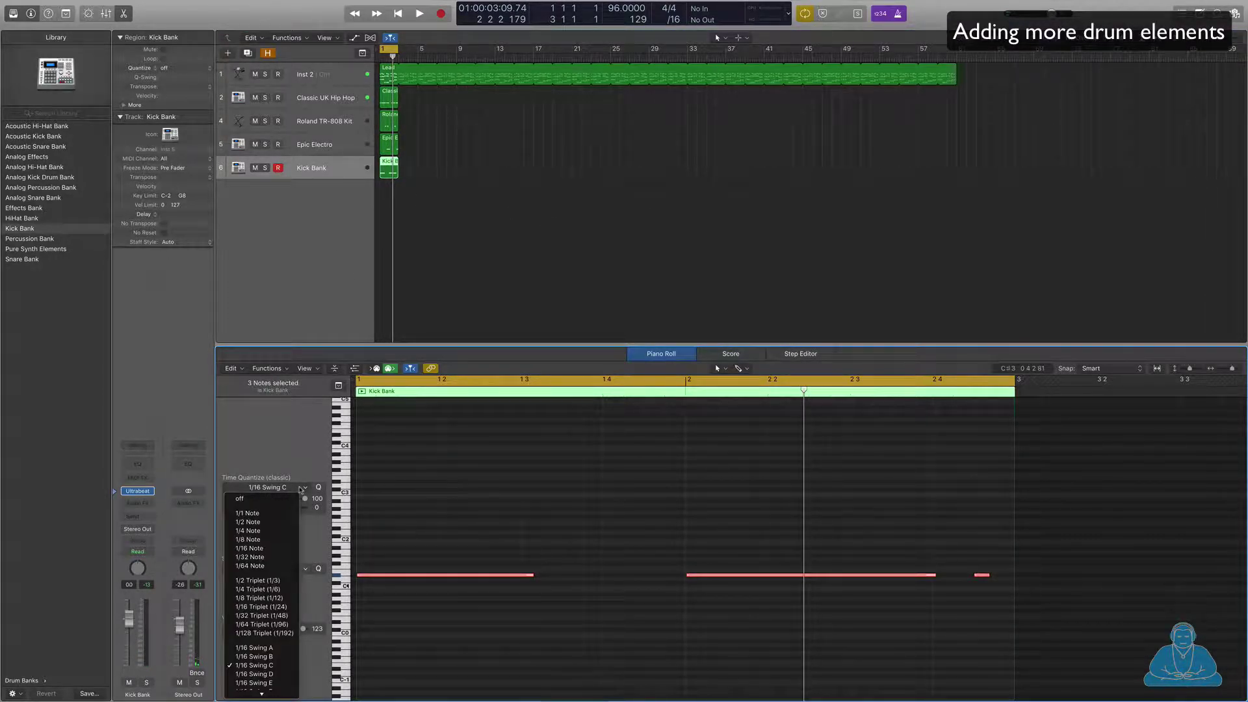
click(267, 551)
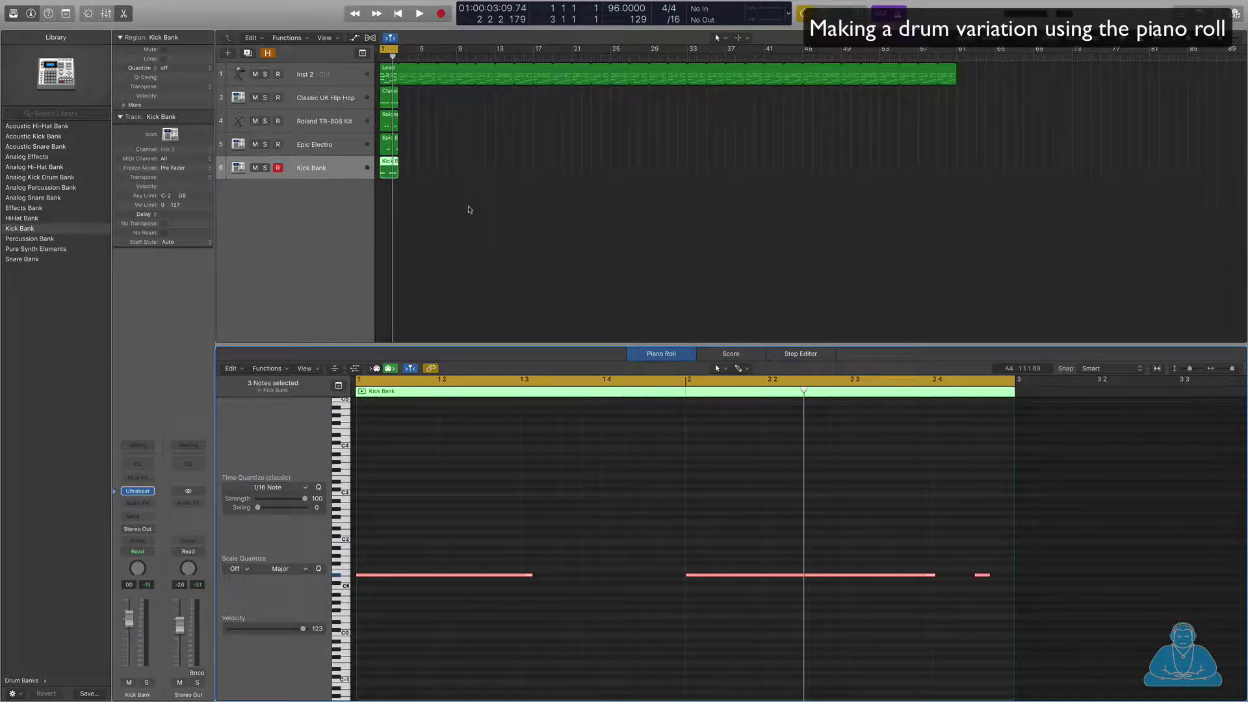
Step: Copy the four drum regions to bar 3, extend the cycle to cover bars 1 to 4, and play it
click(460, 178)
drag(434, 103, 411, 166)
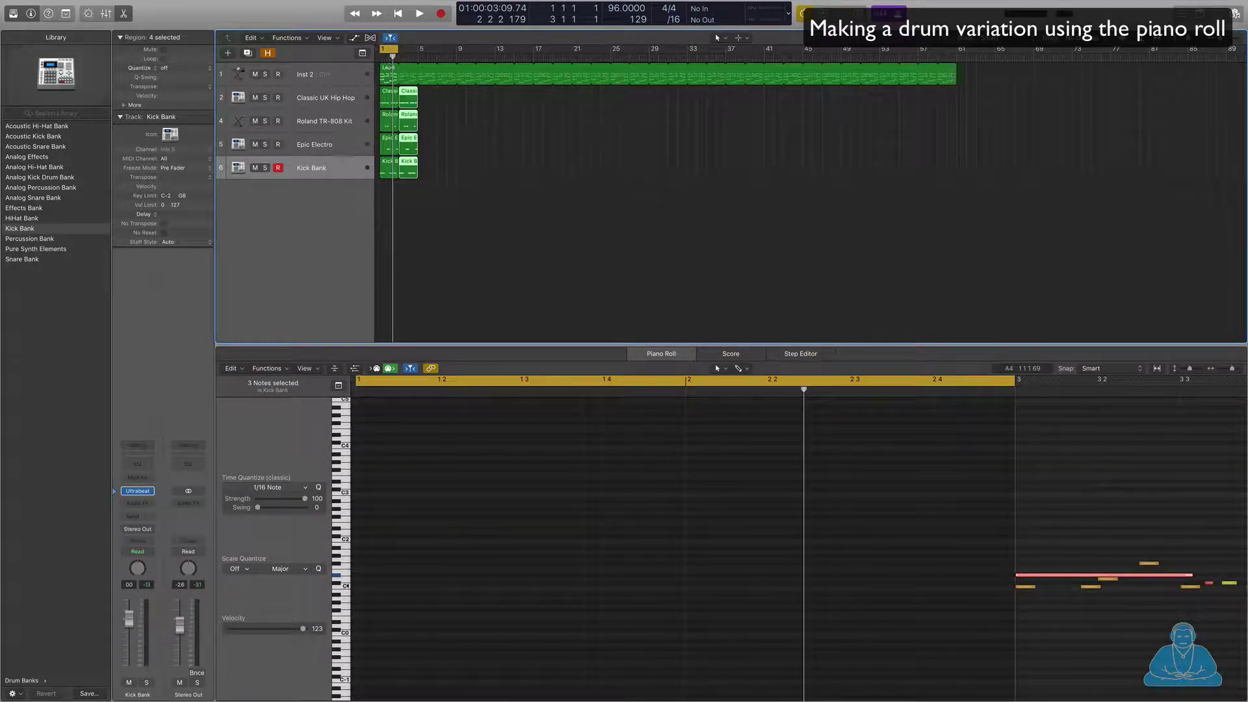
drag(399, 49, 418, 49)
key(space)
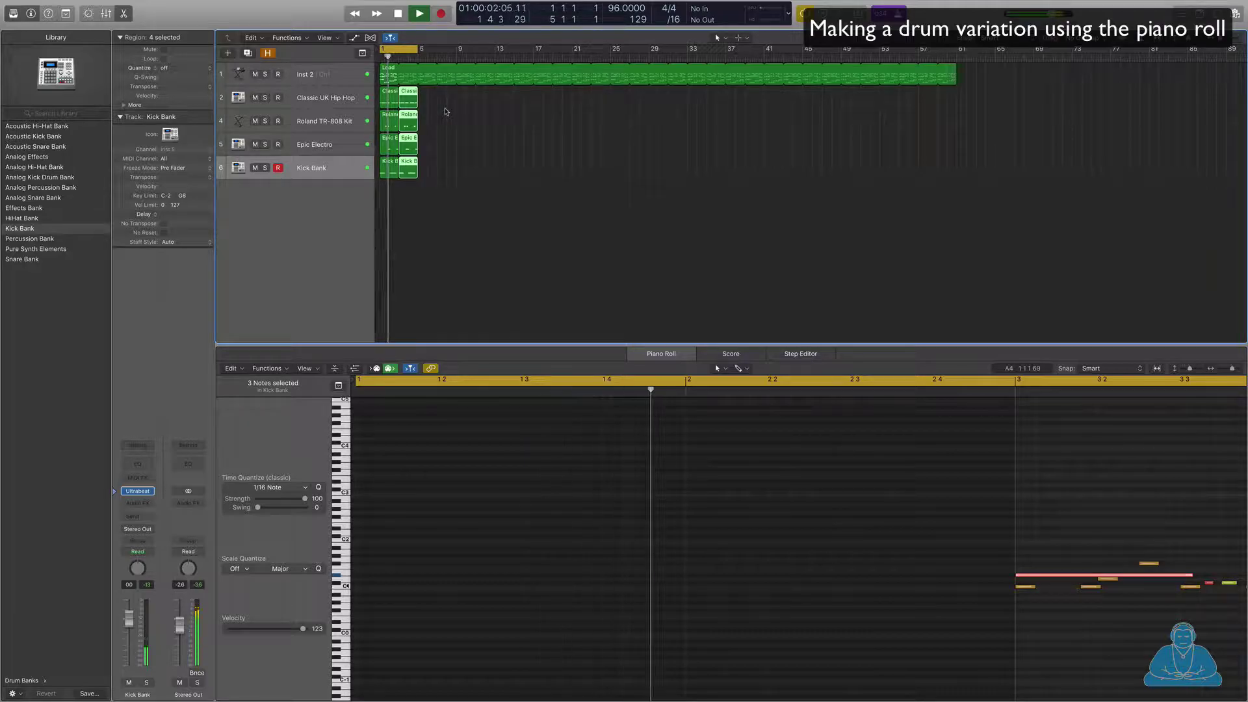
Step: Stop playback, copy all the drum regions to bars 5 to 8, and move the cycle over those bars
key(super+Left)
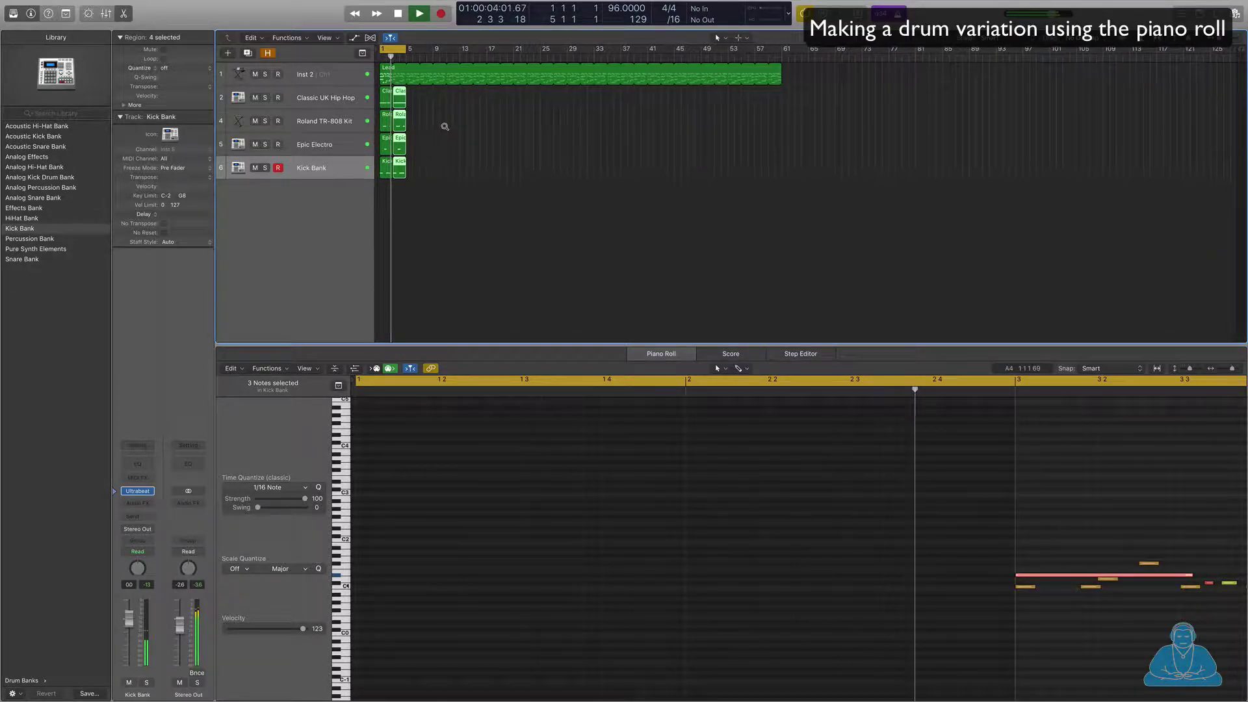
key(super+Right)
key(super+Right)
key(space)
drag(449, 83, 434, 162)
drag(396, 45, 441, 45)
Step: Duplicate the Epic Electro track and create an empty one-bar MIDI region at bar 5 on the new track
click(321, 146)
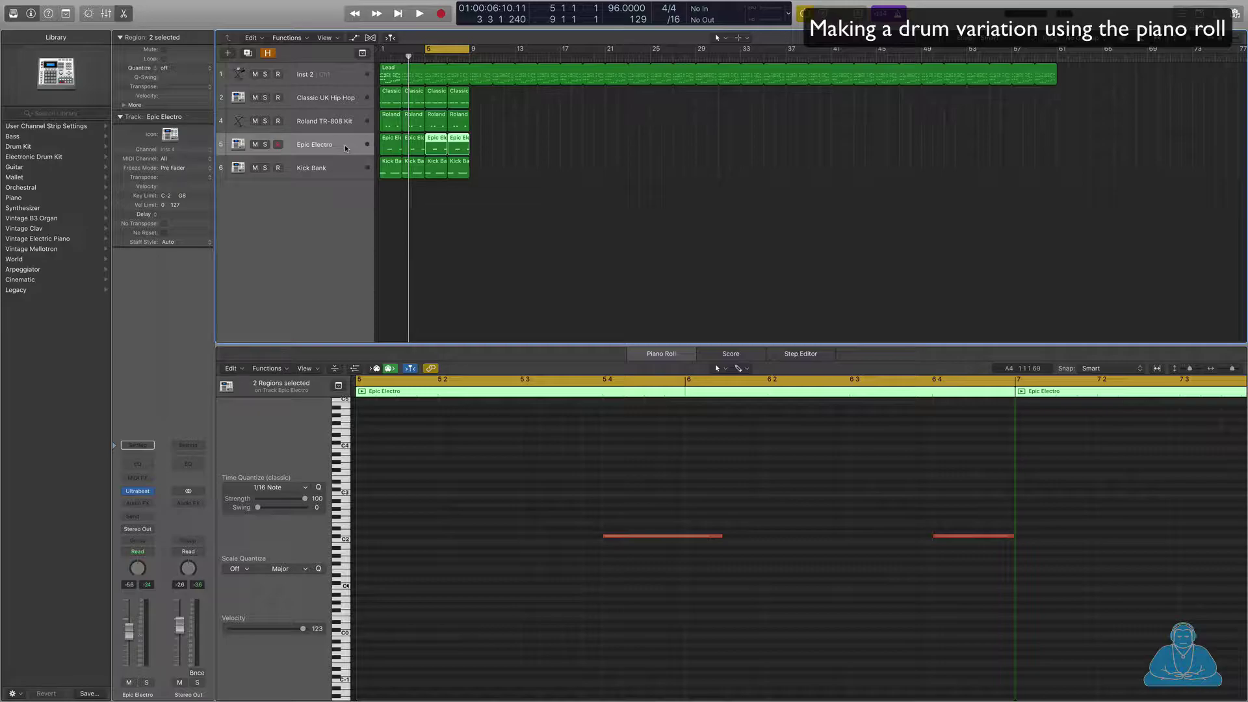
key(super+d)
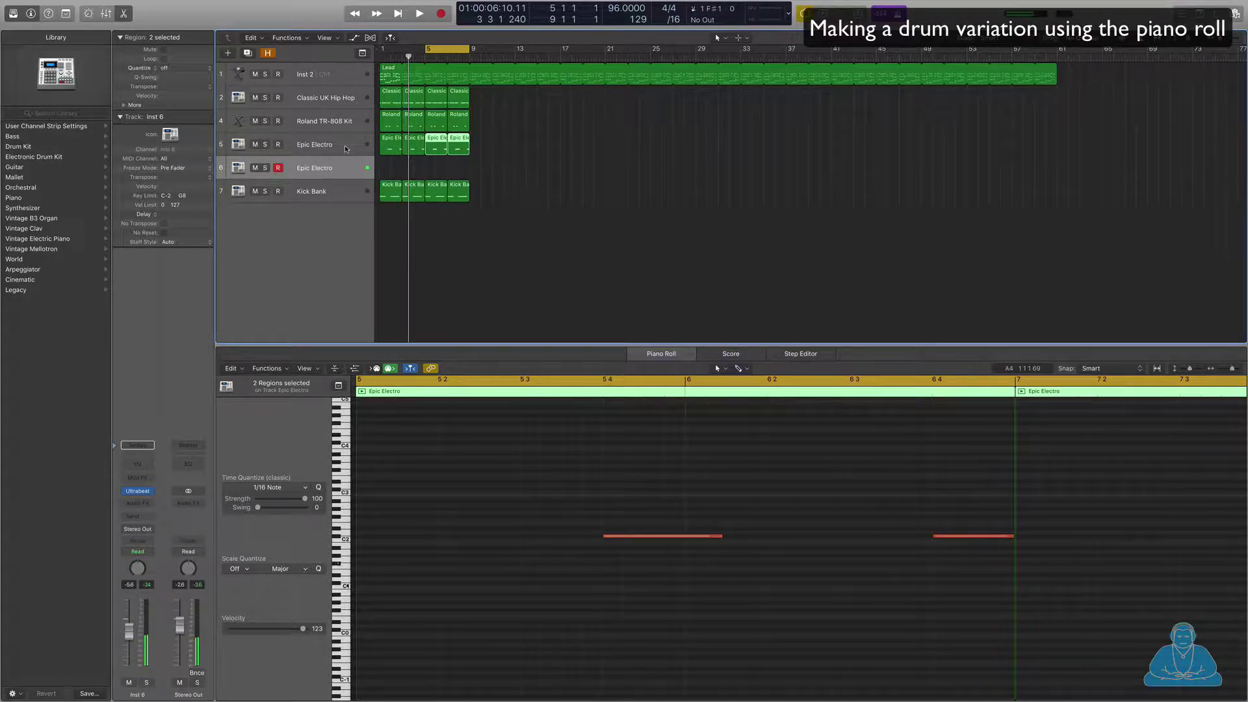
right_click(437, 166)
click(453, 182)
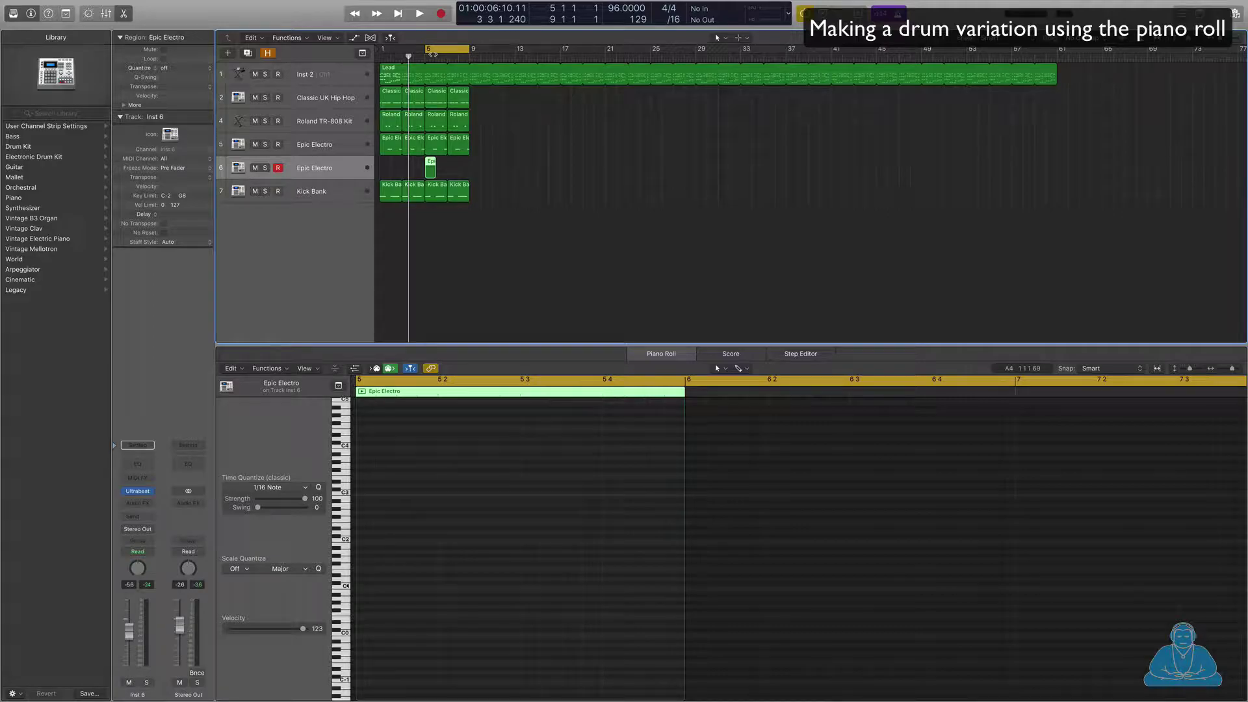
Step: Shorten the cycle range to bar 5 only and fit the new region's full bar in the Piano Roll
drag(467, 48, 436, 48)
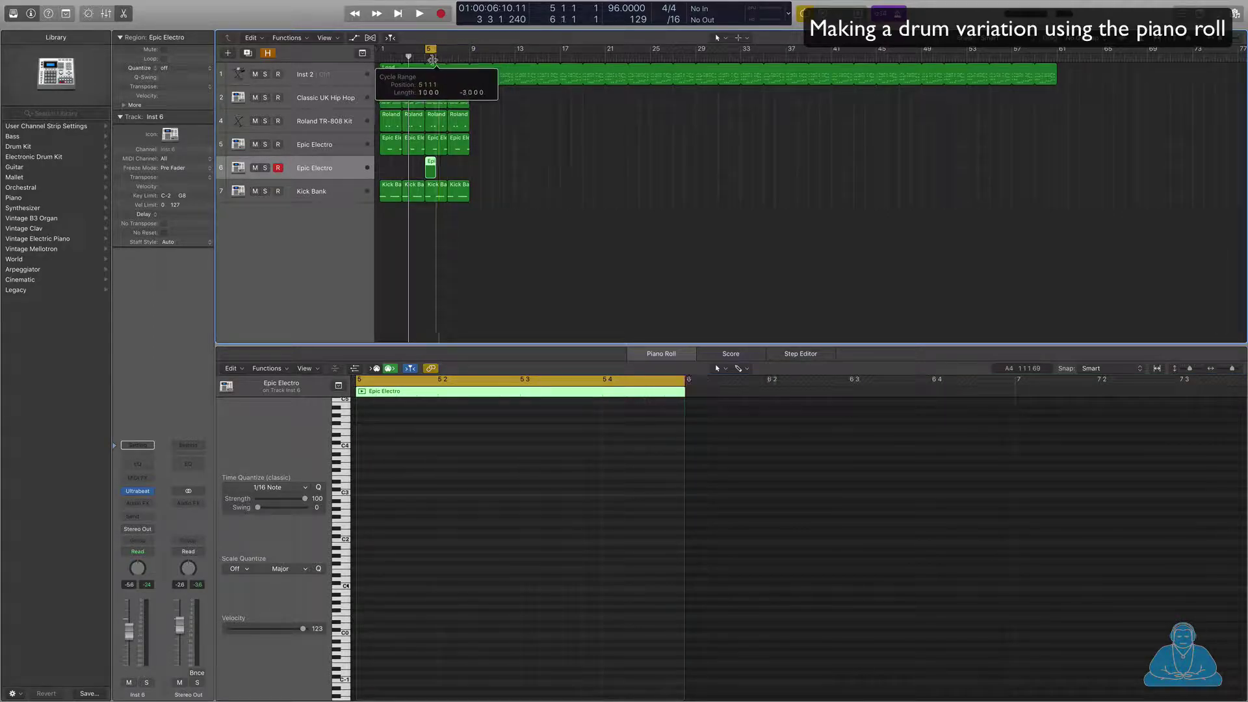
scroll(457, 513, up, 3)
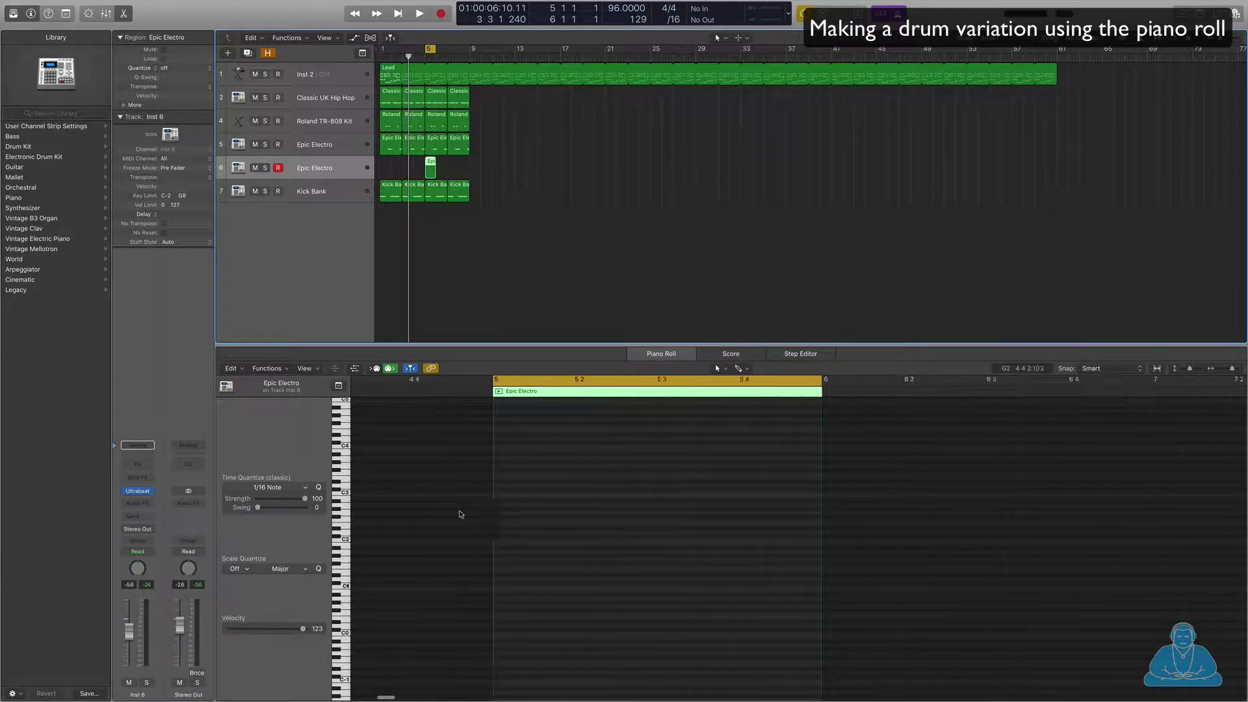
scroll(460, 512, up, 1)
scroll(463, 513, right, 3)
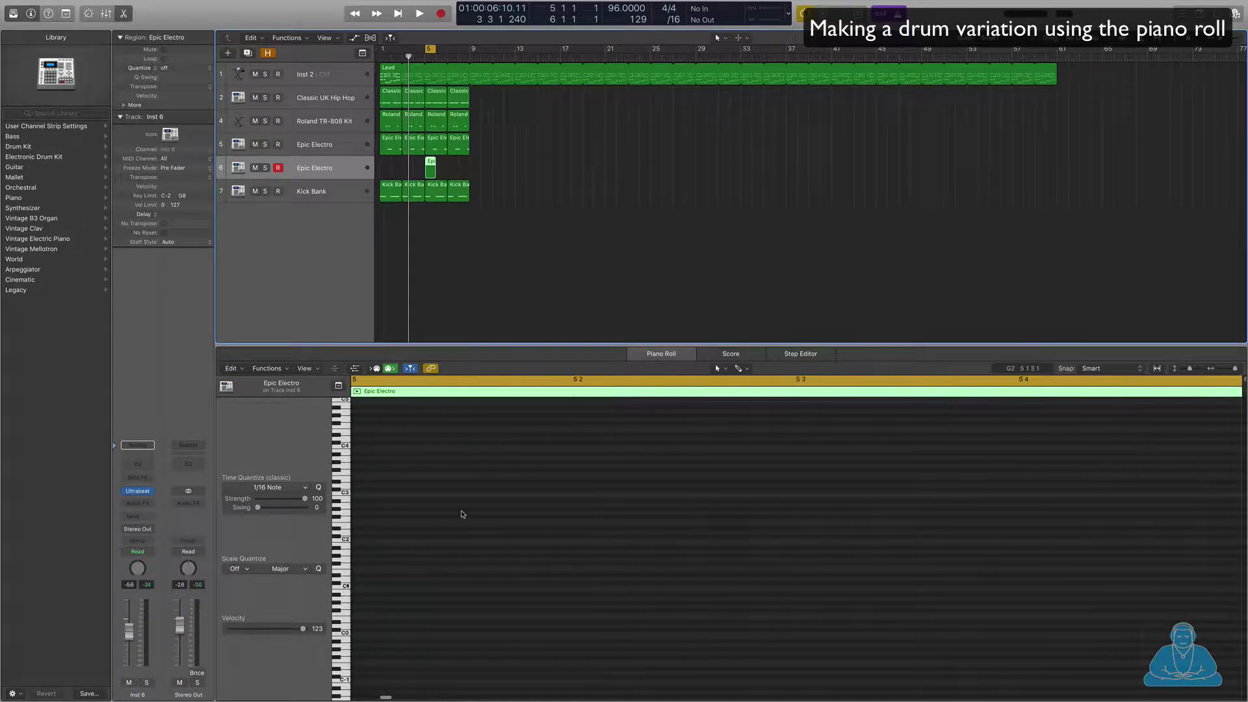
scroll(468, 512, down, 2)
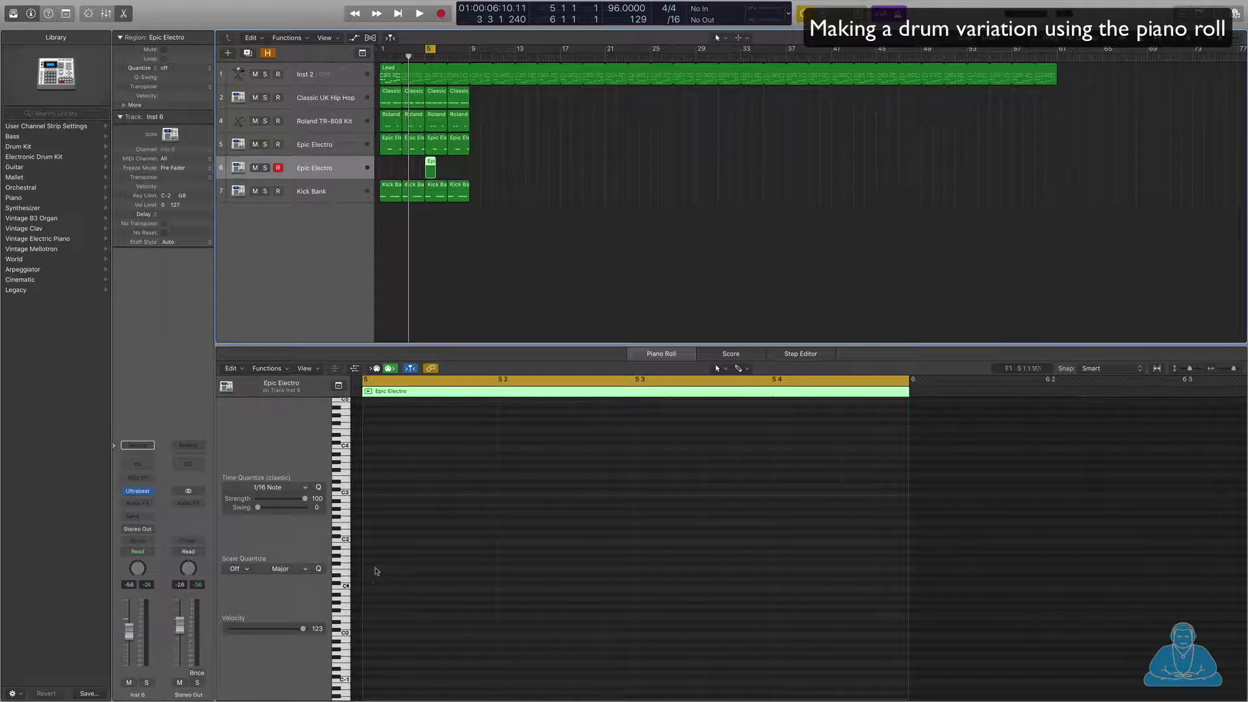
Step: Create an F#1 note at the start of bar 5, copy it into sixteen evenly spaced 1/16 notes, and play the bar
click(339, 568)
right_click(371, 566)
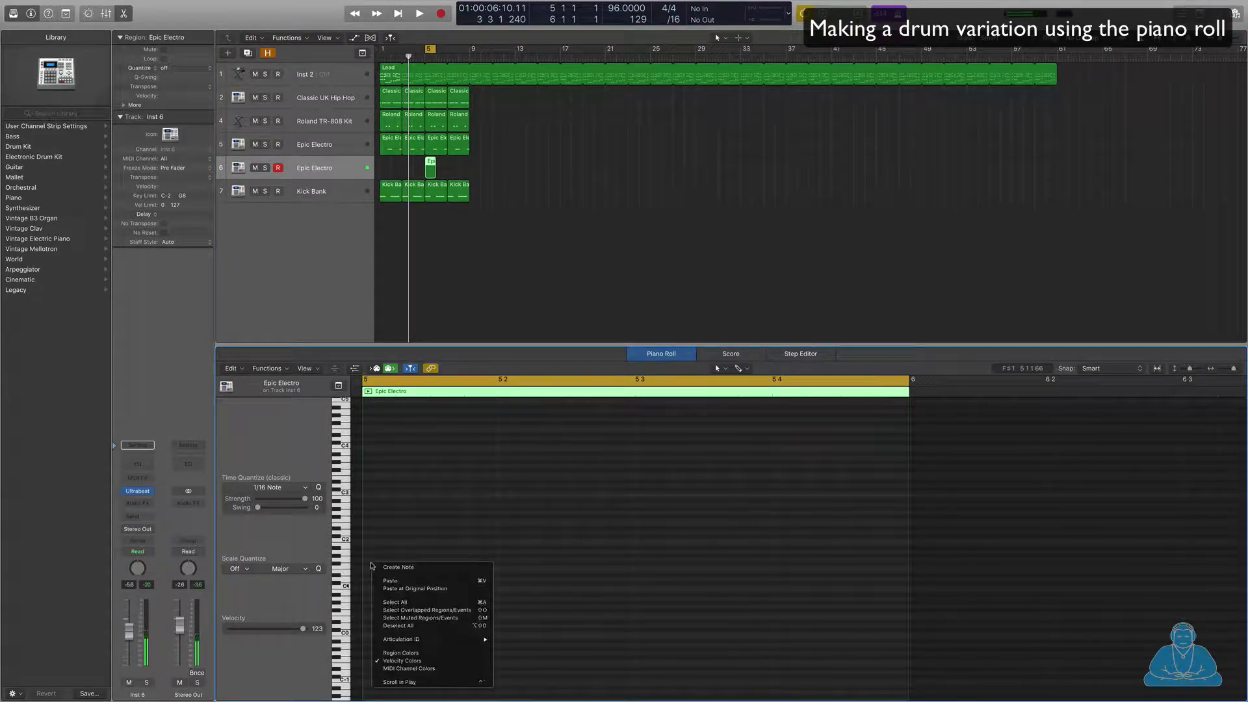
click(399, 575)
click(385, 565)
drag(387, 563, 507, 570)
mouse_move(658, 548)
mouse_down()
mouse_move(518, 577)
mouse_move(362, 578)
mouse_move(643, 567)
mouse_up()
key(space)
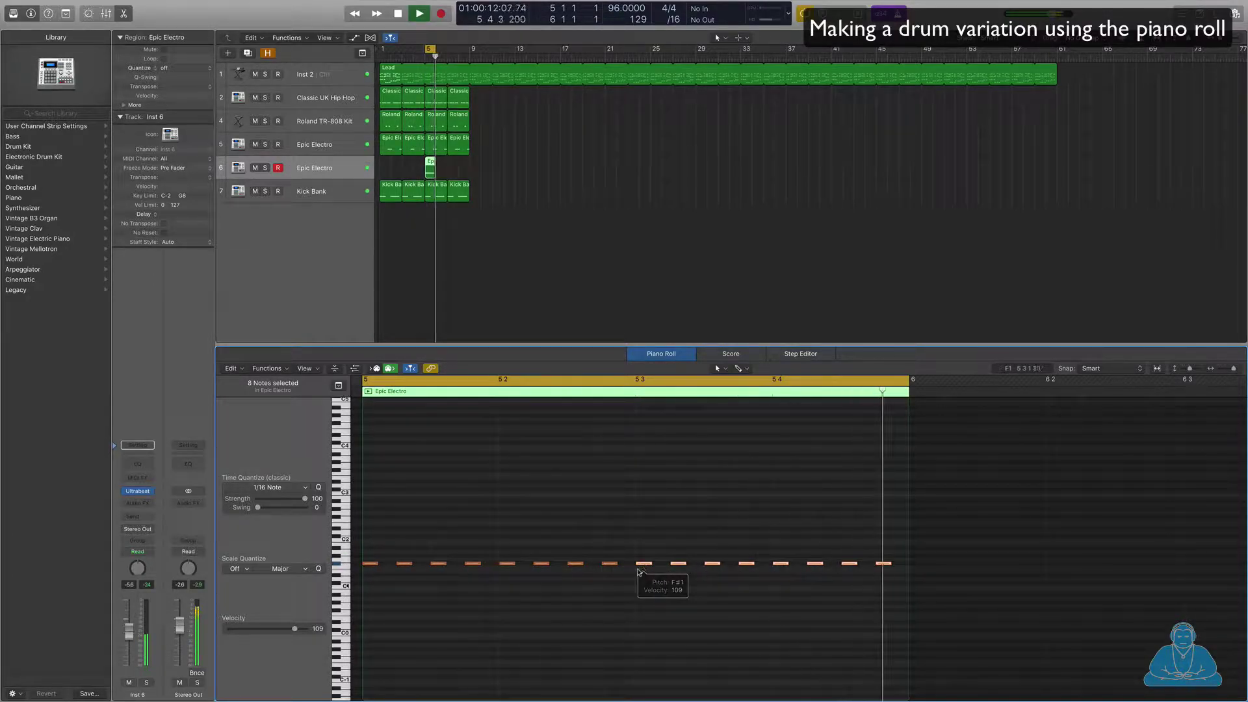
key(space)
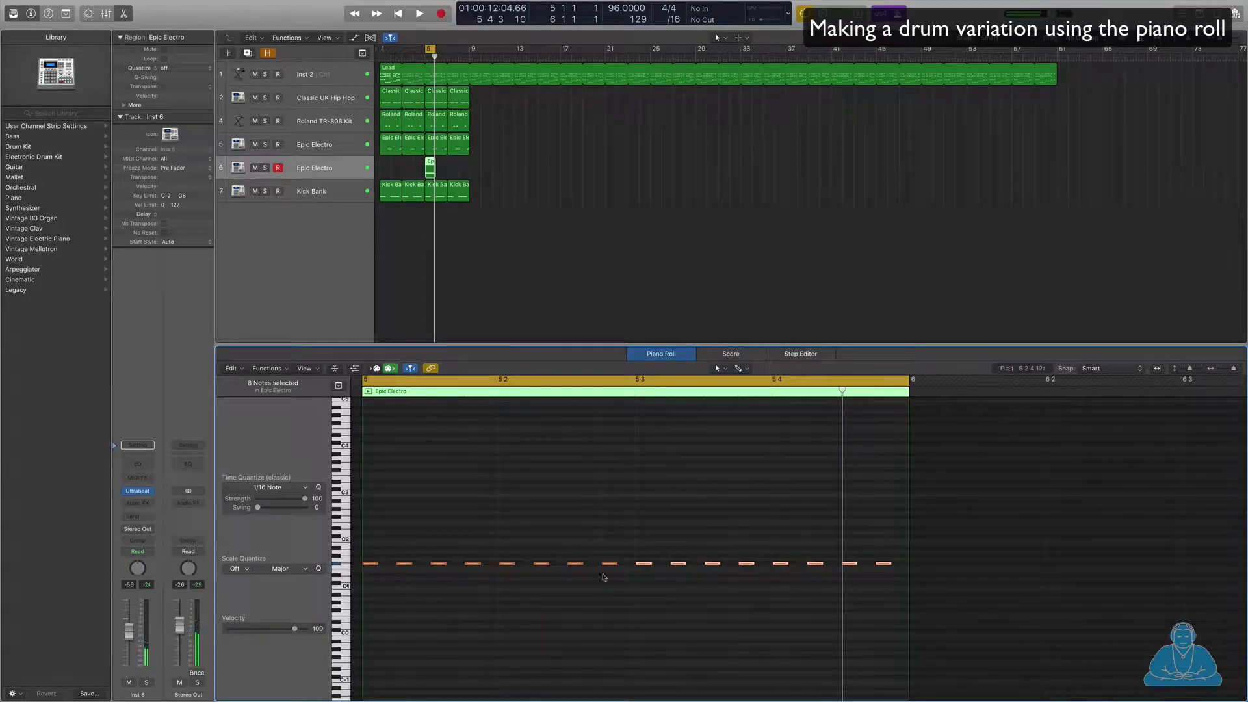
Step: Select all sixteen notes, quantize them to 1/16 Swing D, and listen to the bar
click(304, 489)
key(Escape)
key(super+a)
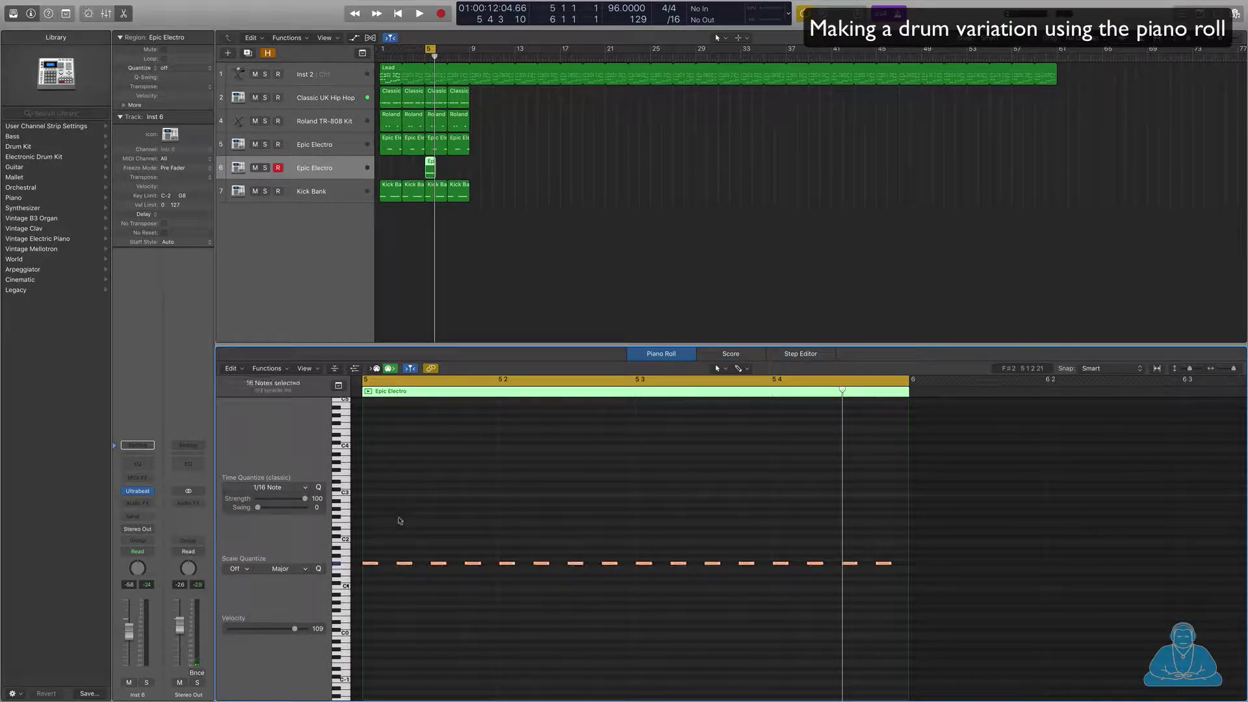
click(305, 489)
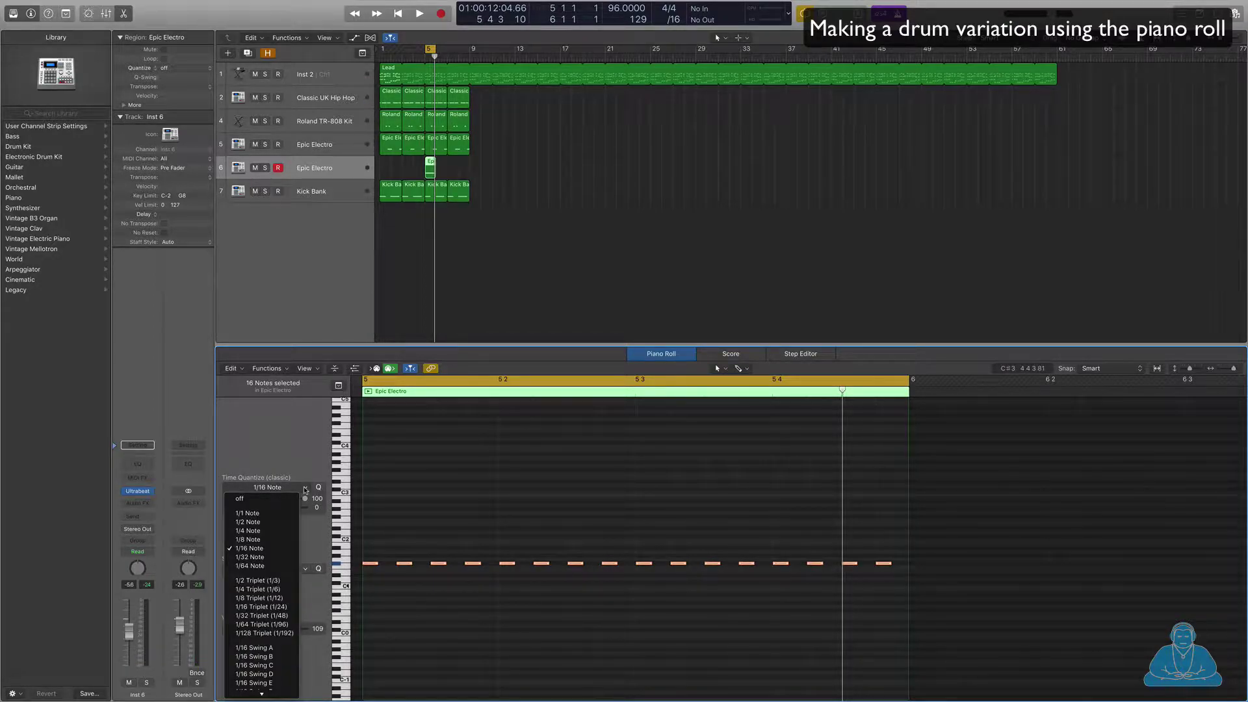
click(272, 675)
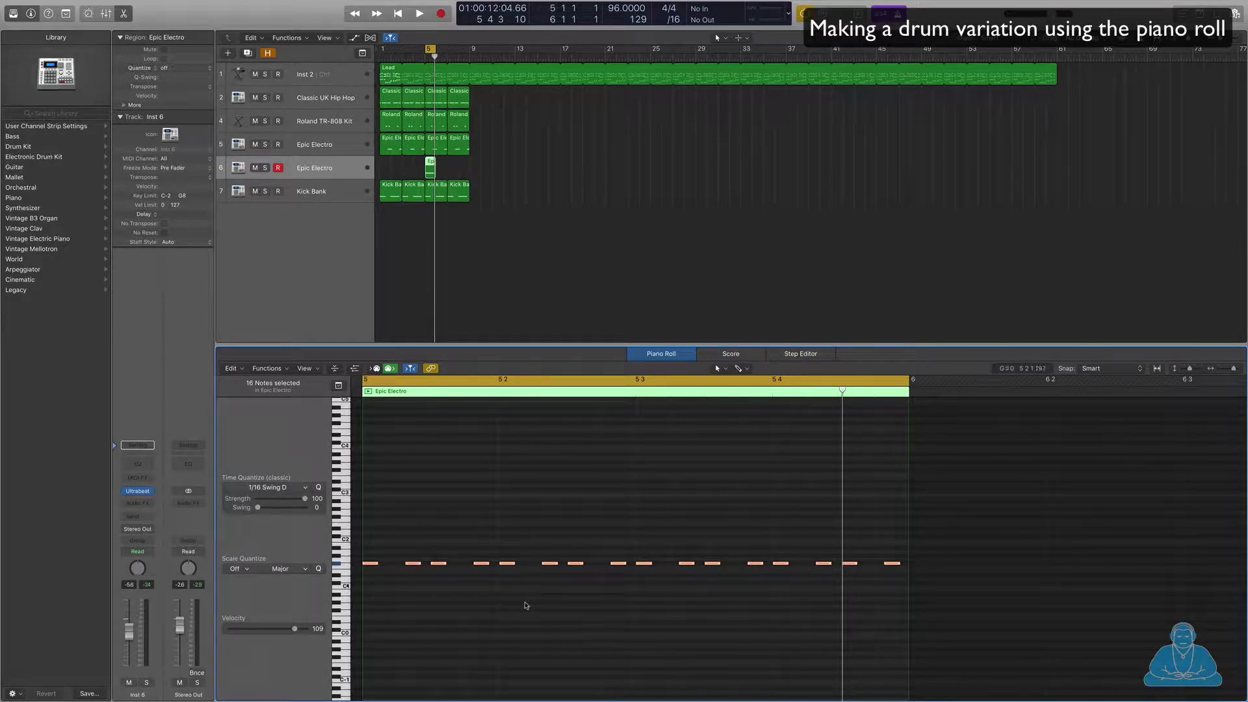
key(space)
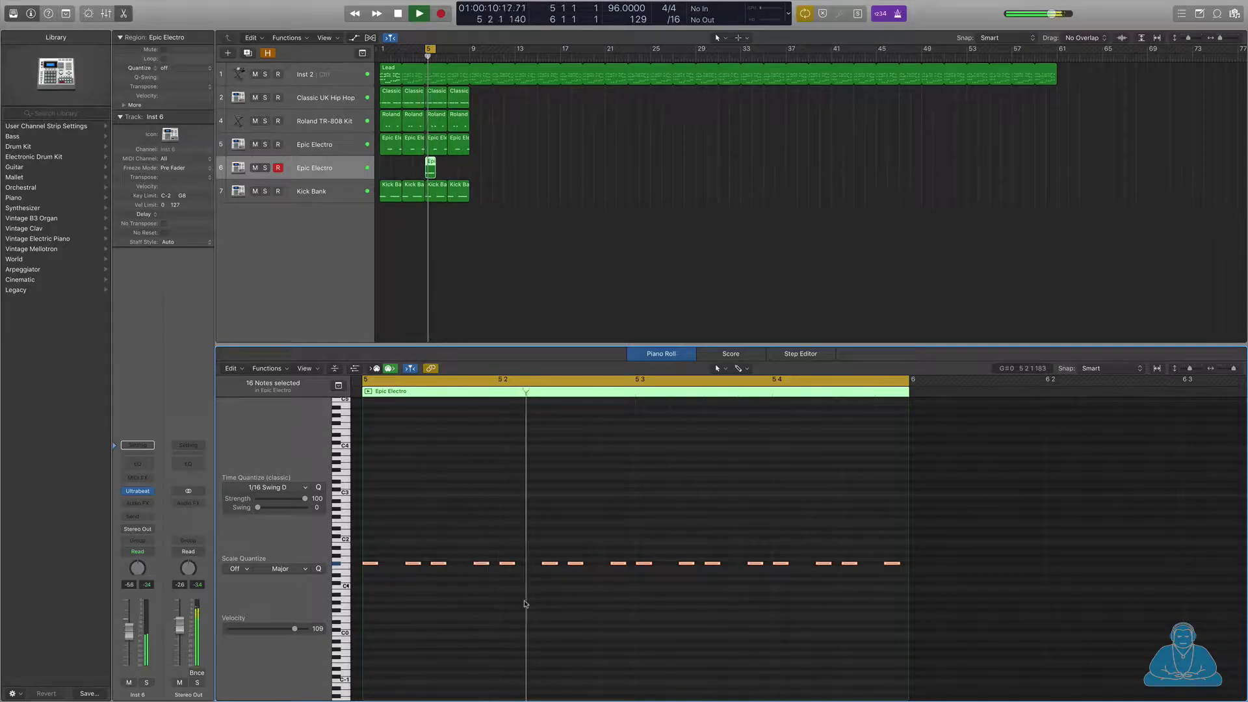
key(space)
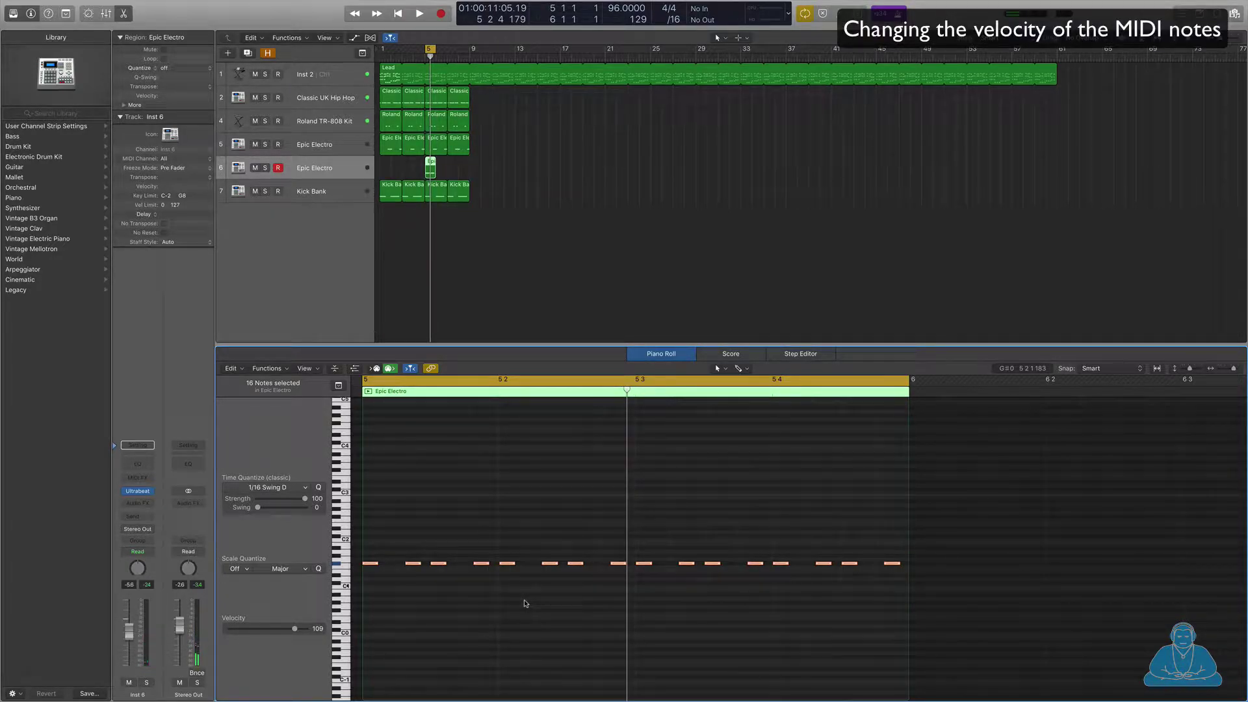
Step: Show the Note Velocity lane, lower the second, fourth and sixth notes to a velocity of about 85, and audition the bar
click(355, 369)
scroll(524, 494, down, 5)
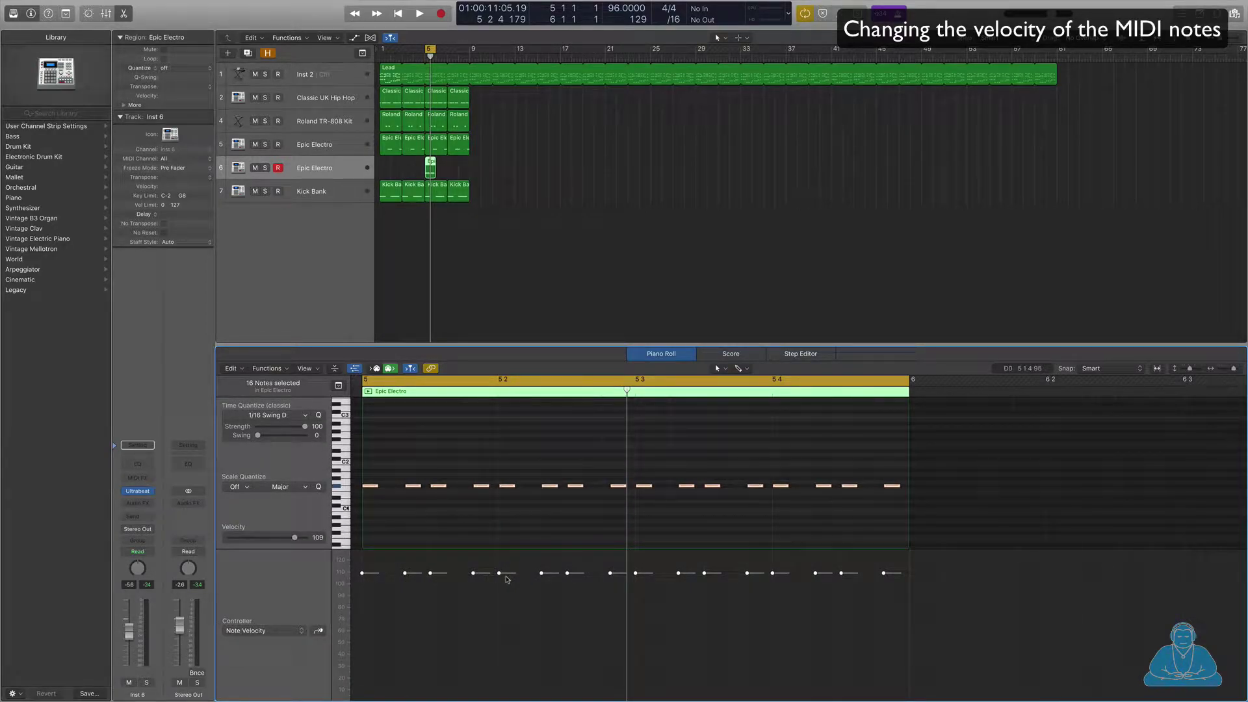
click(390, 609)
mouse_move(407, 577)
mouse_down()
mouse_move(422, 616)
mouse_move(405, 597)
mouse_up()
drag(474, 574, 474, 602)
drag(542, 575, 542, 605)
key(space)
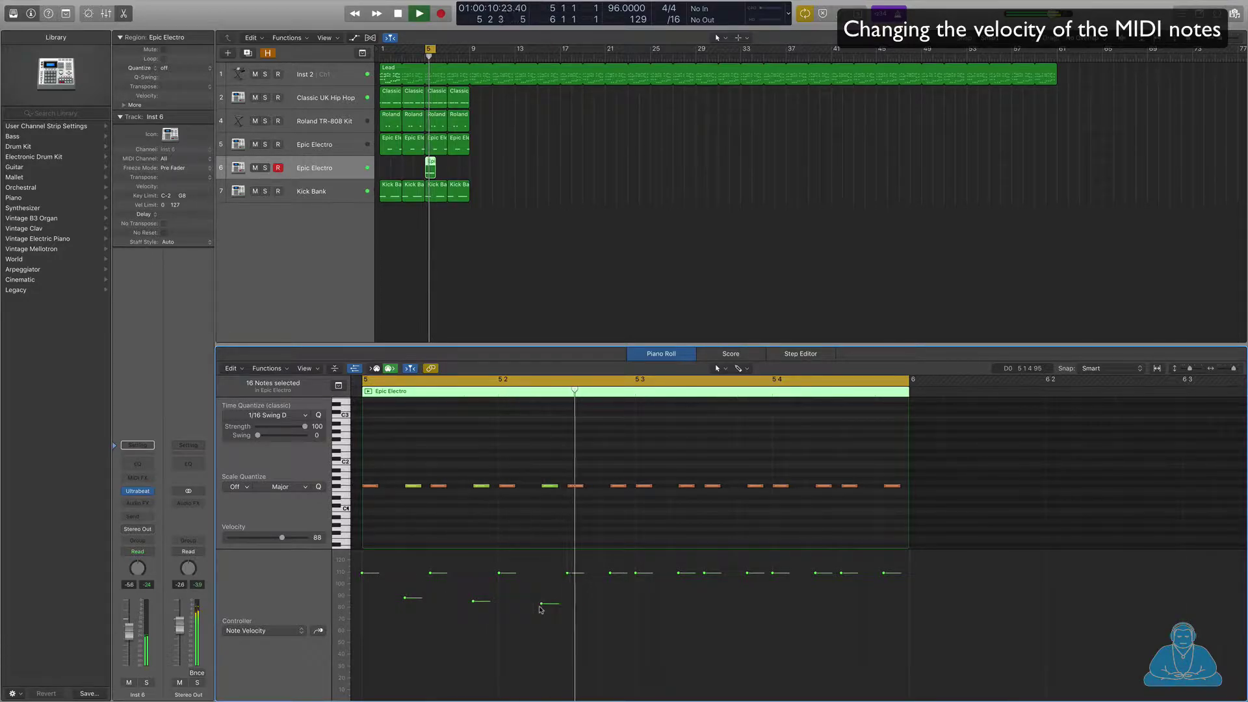
key(space)
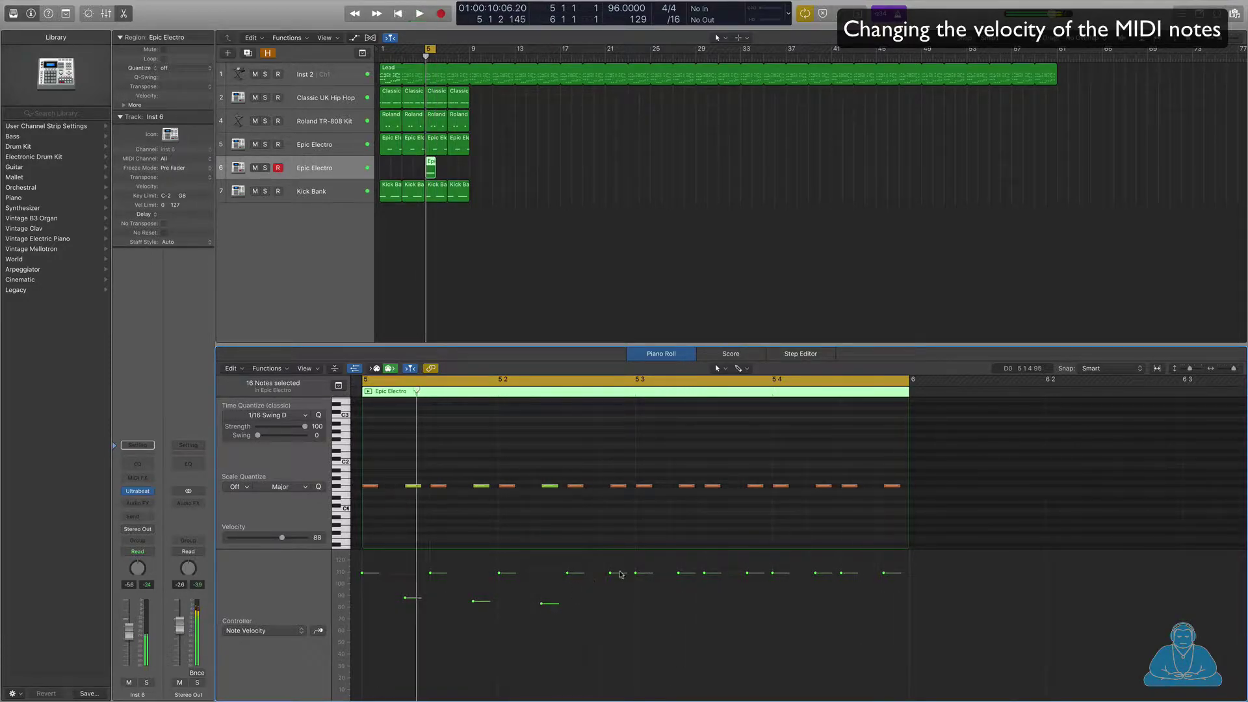
Step: Lower the remaining even-numbered notes to a matching velocity of about 88, with the last note at 94, and play the bar
drag(610, 574, 610, 602)
drag(473, 602, 610, 599)
drag(678, 573, 679, 598)
drag(746, 573, 747, 598)
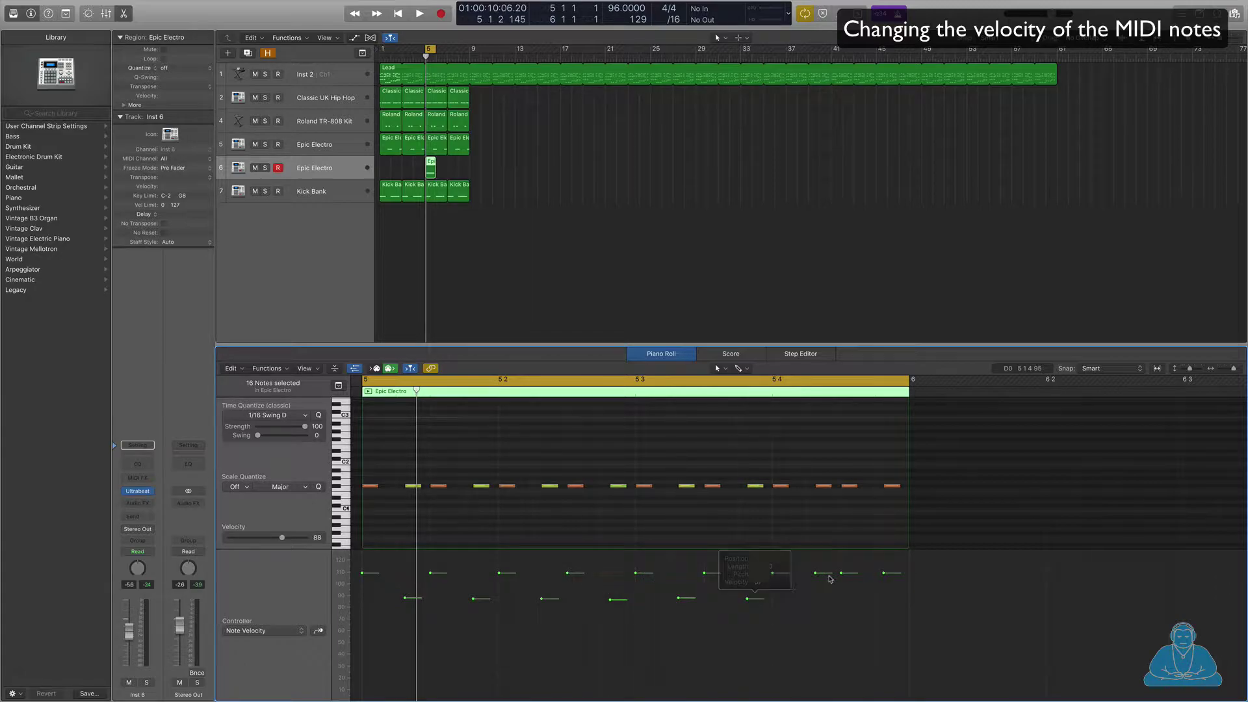
drag(815, 572, 816, 601)
mouse_move(885, 582)
mouse_down()
mouse_move(884, 606)
mouse_move(886, 591)
mouse_up()
key(space)
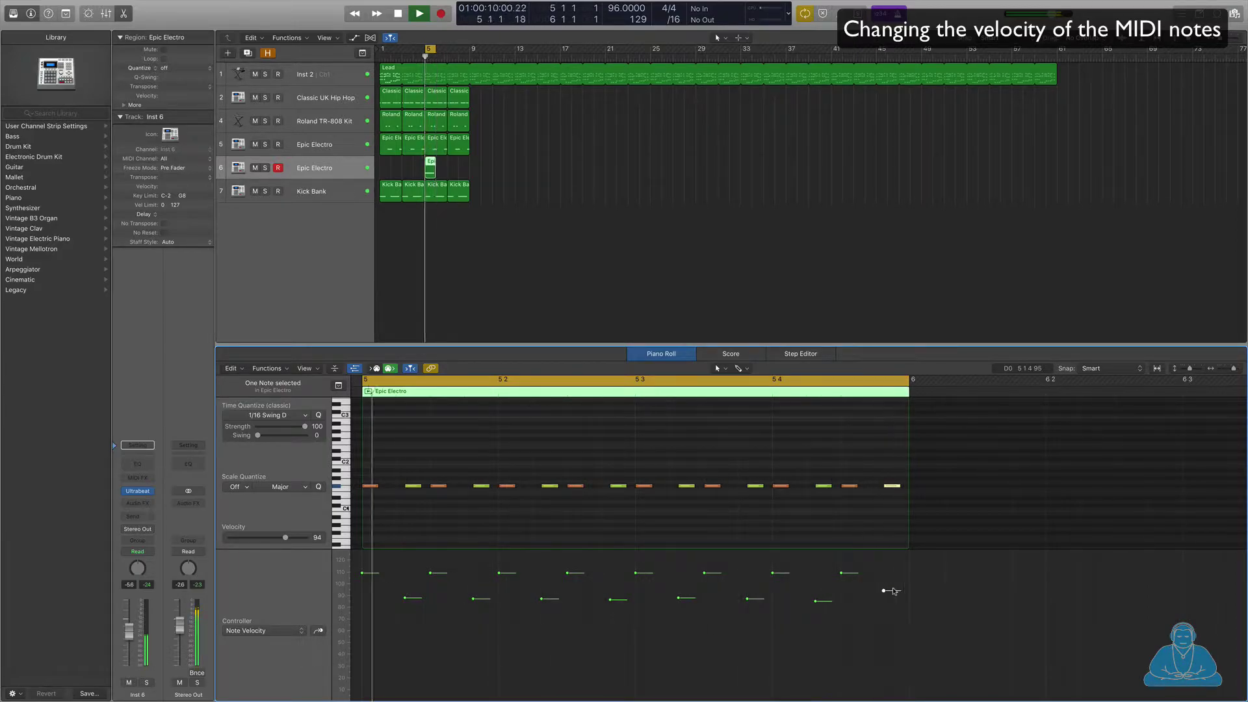
key(space)
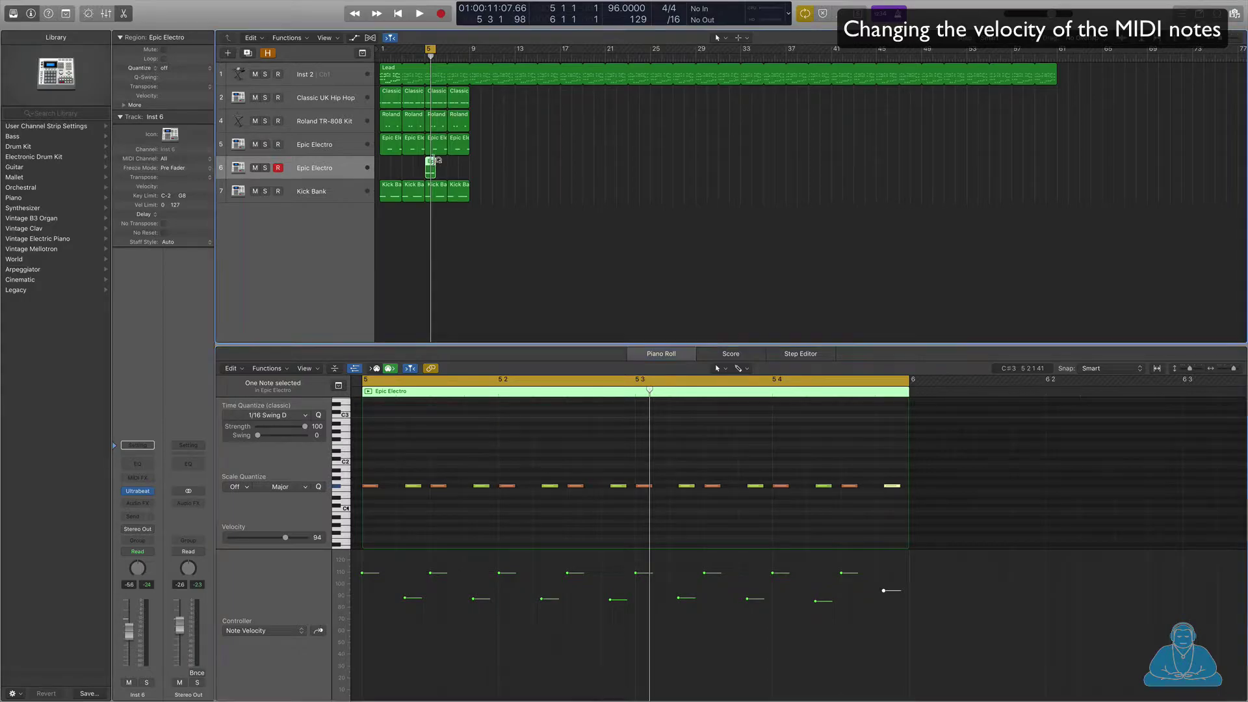
Step: Loop the one-bar Epic Electro region four times up to bar 9 and play the beat with the cycle extended over bars 1 to 8
drag(444, 161, 470, 162)
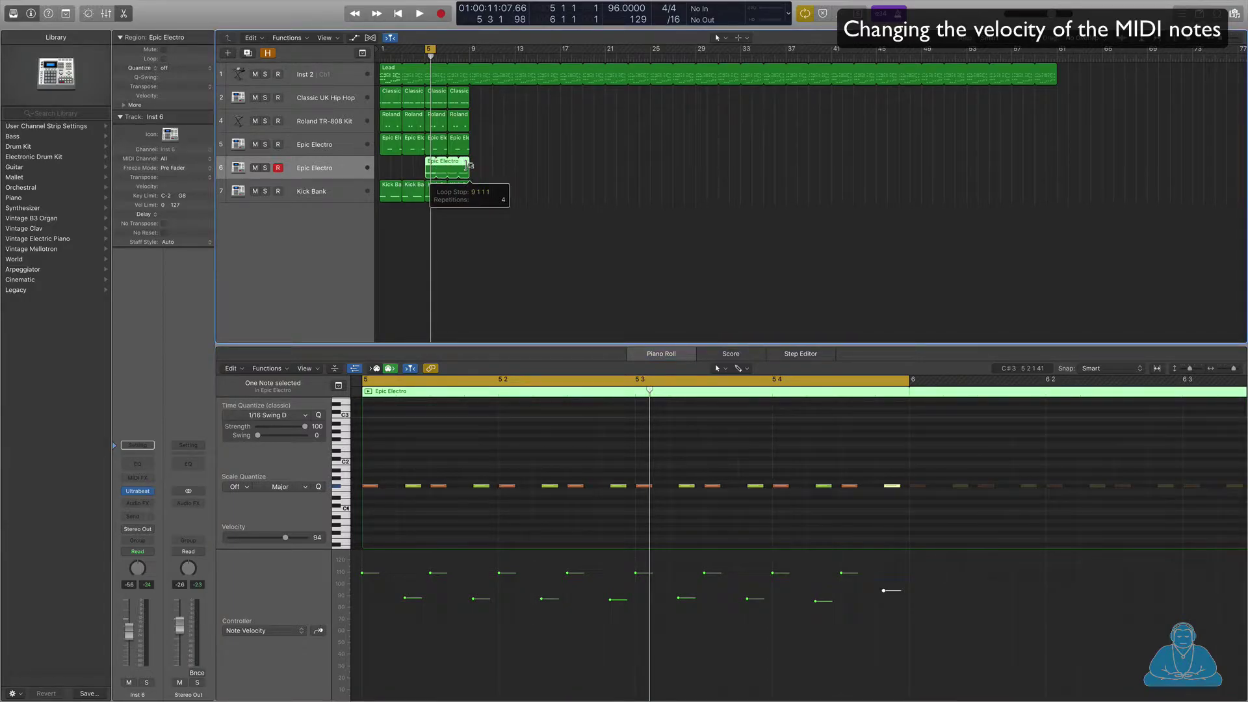
drag(432, 48, 383, 55)
key(space)
key(space)
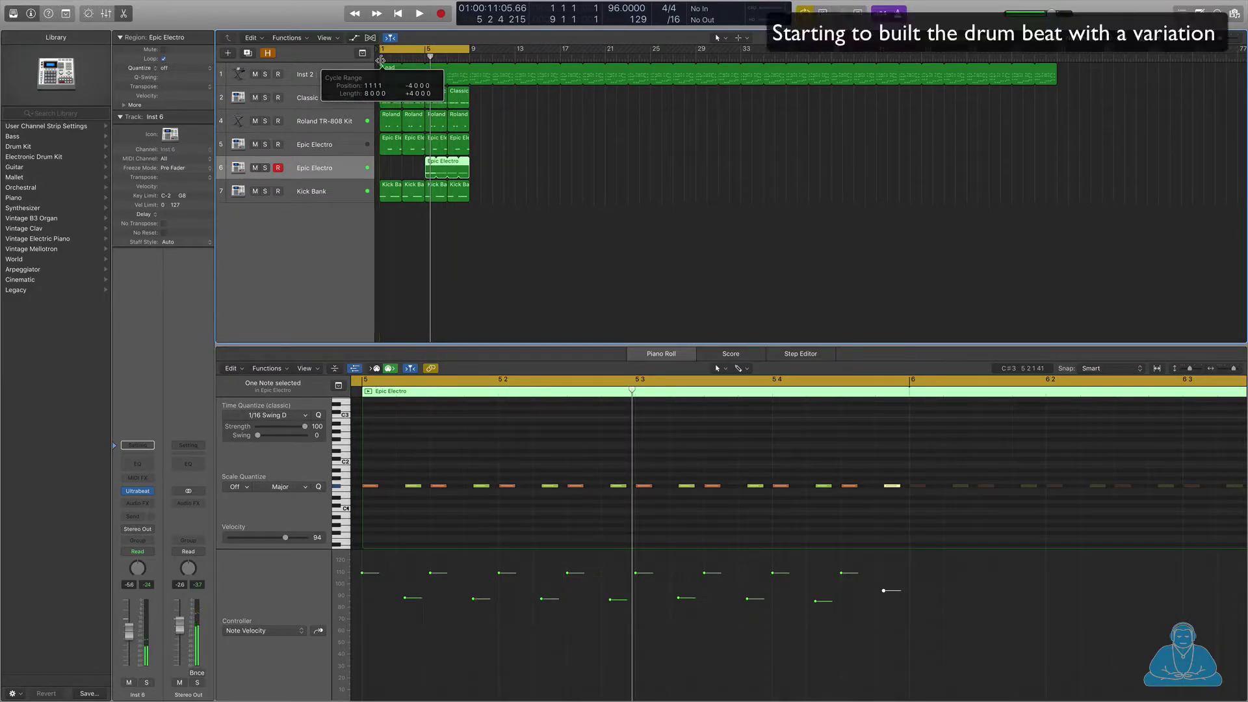
key(space)
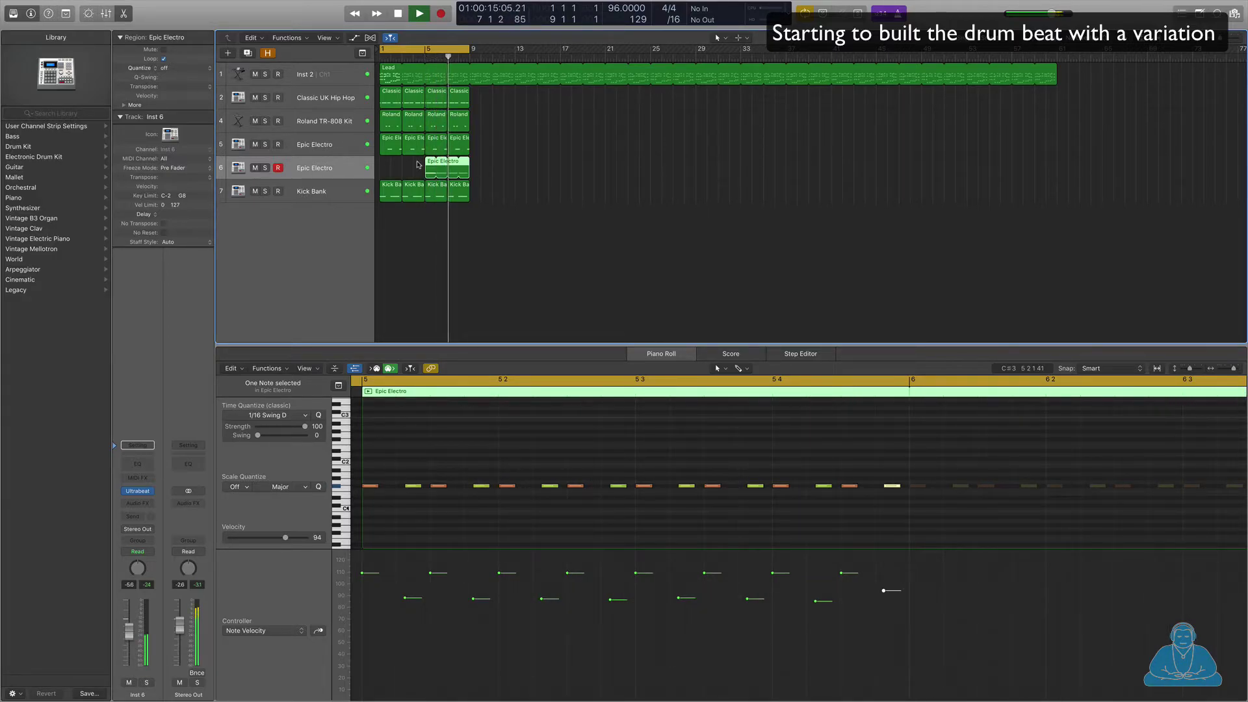
key(space)
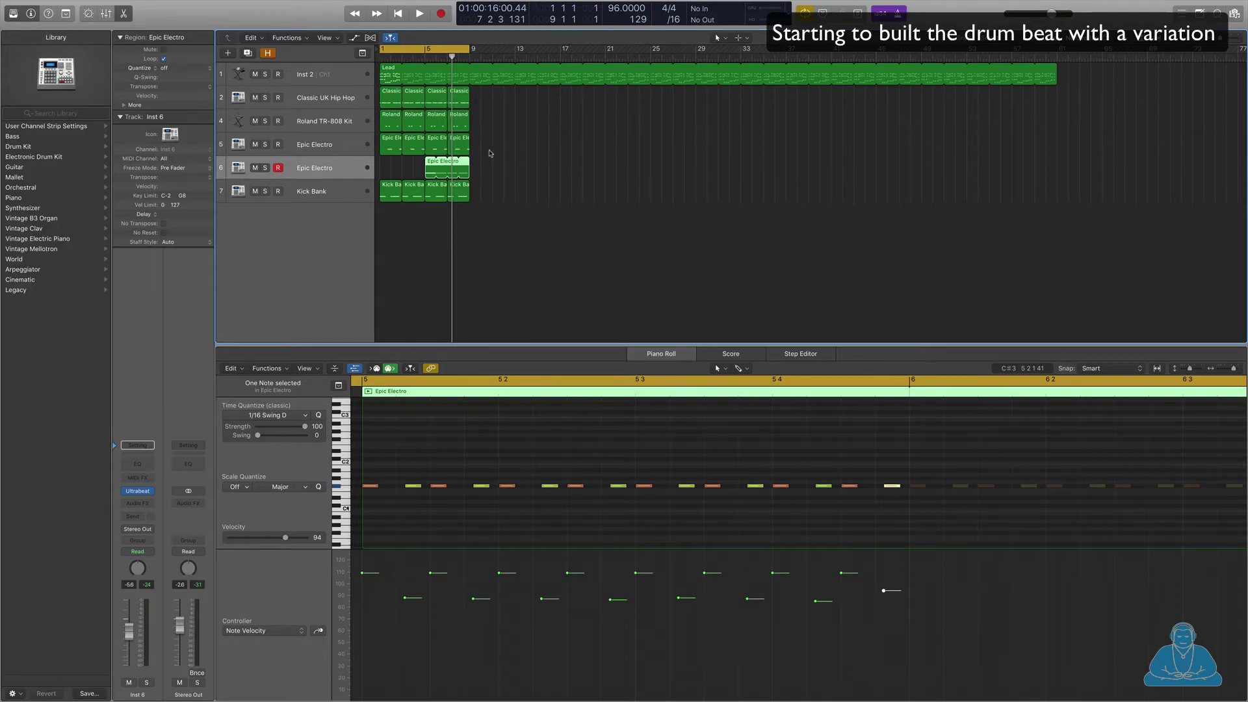
Step: Move the playhead to bar 61 at the end of the Lead region
click(1057, 58)
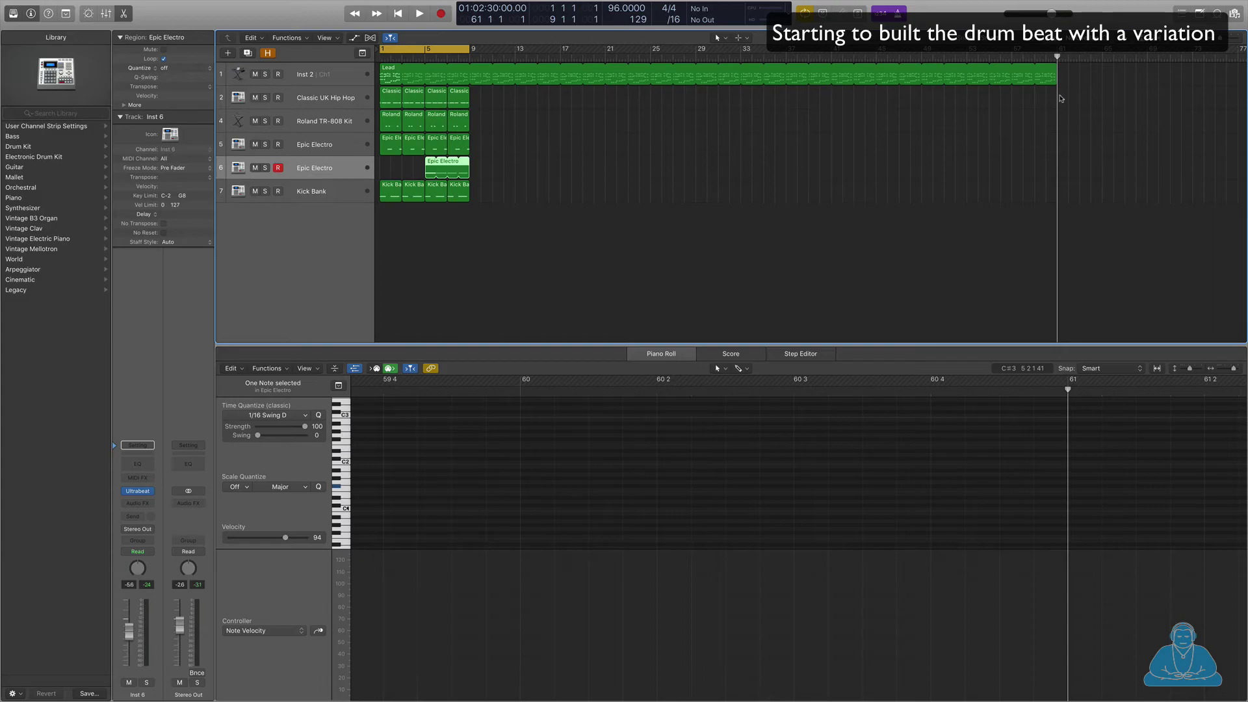